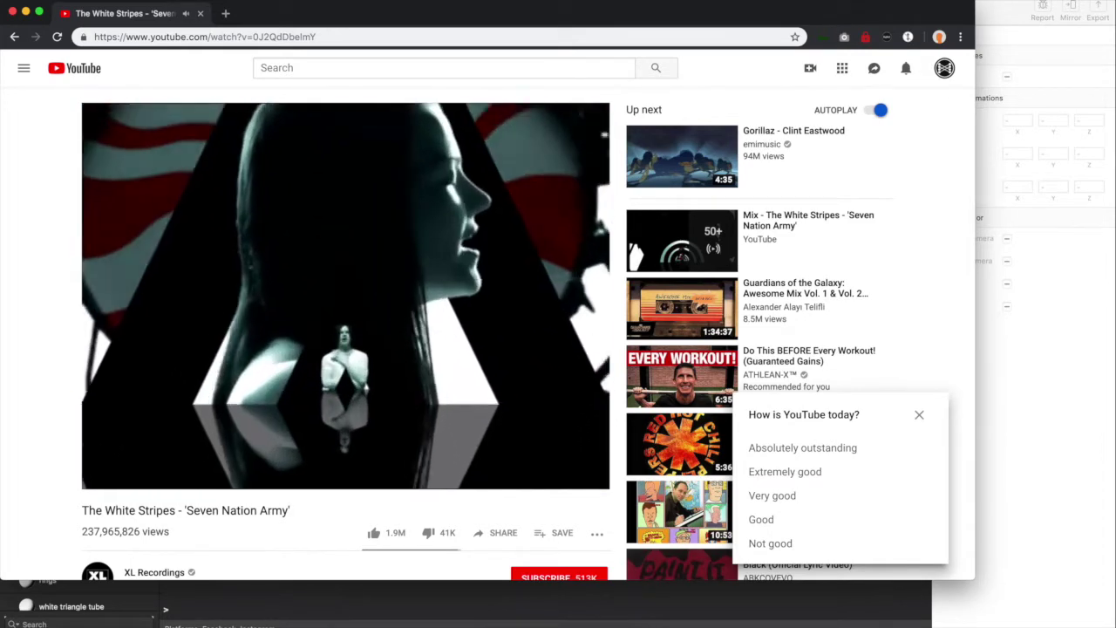
Leave the 'Seven Nation Army' video and return to the Spark AR effect with Super+Tab.
key(super+Tab)
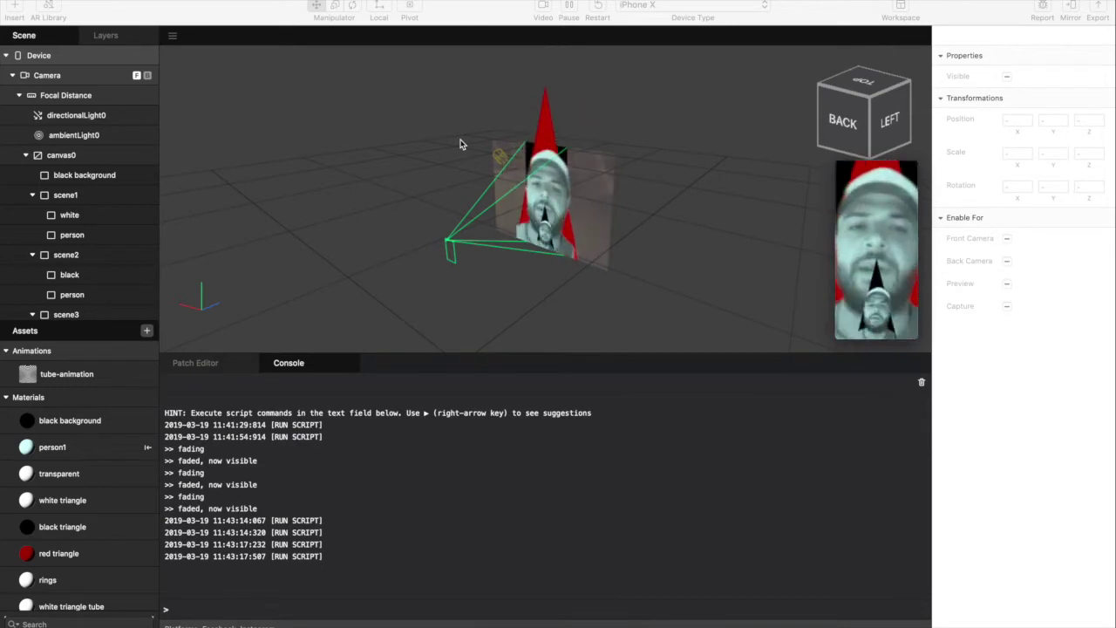
mouse_move(880, 257)
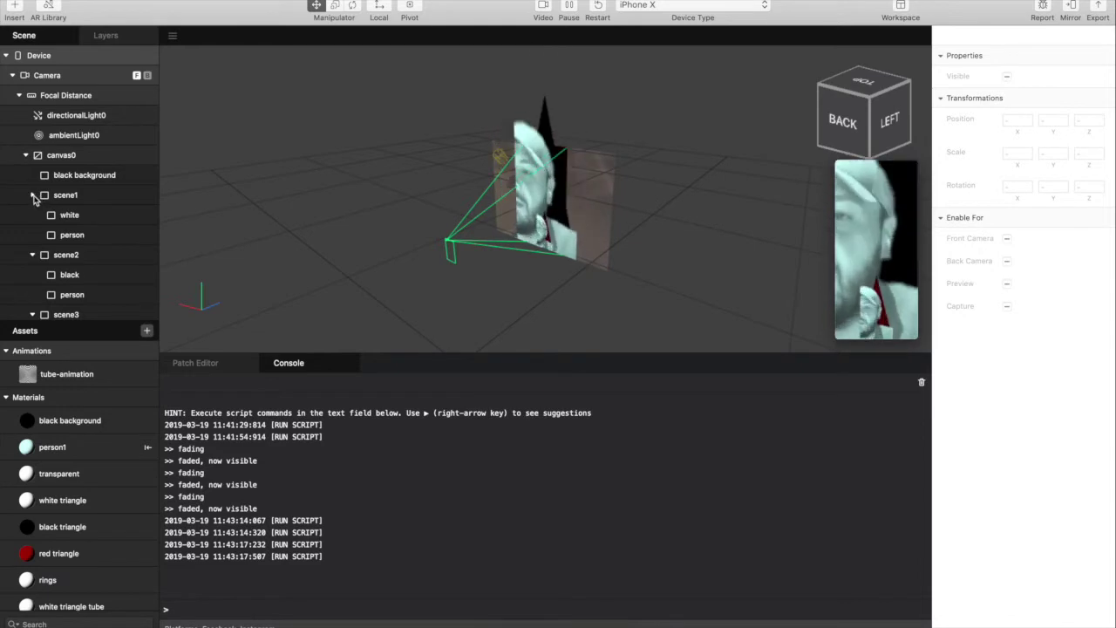
click(32, 196)
Collapse scene2 through scene9 in the Scene panel.
click(33, 215)
click(32, 235)
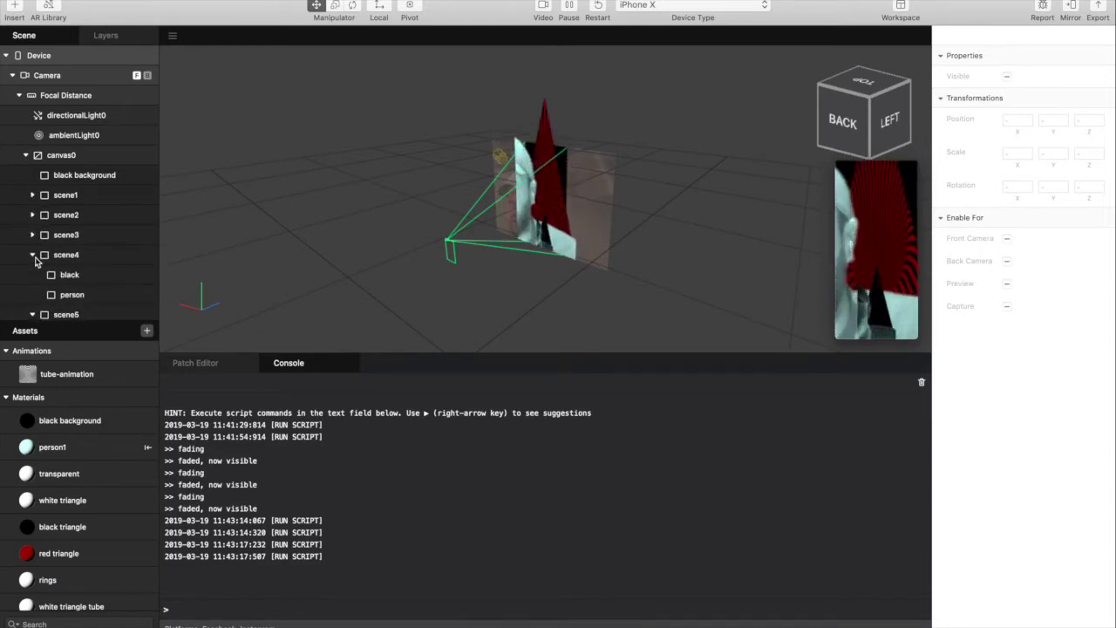
click(33, 255)
click(32, 275)
scroll(31, 276, down, 1)
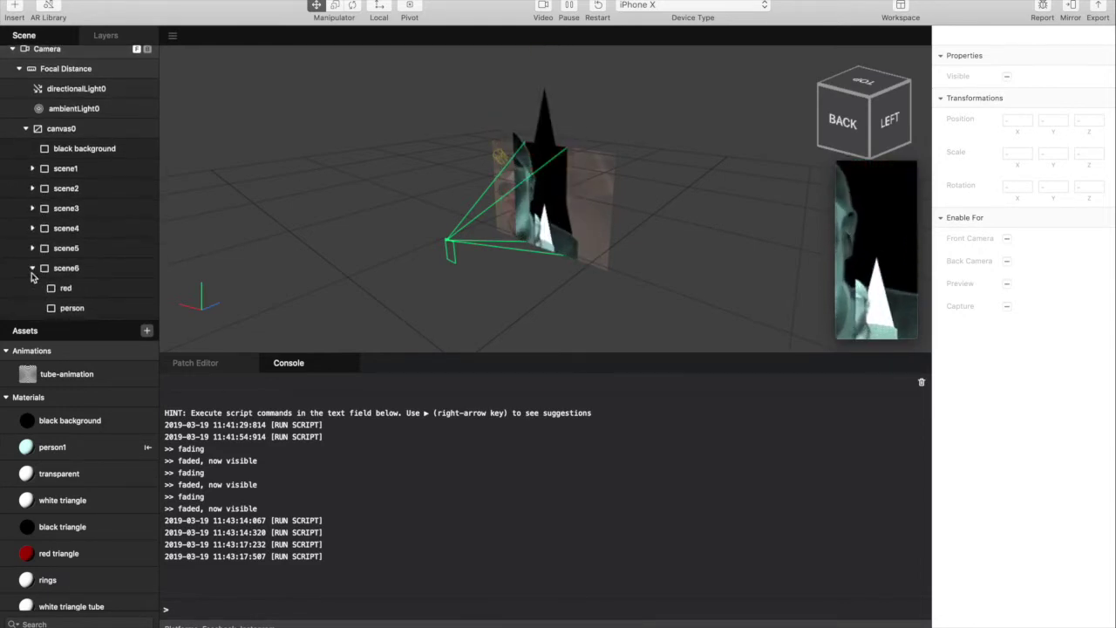
click(32, 269)
scroll(33, 272, down, 1)
click(32, 274)
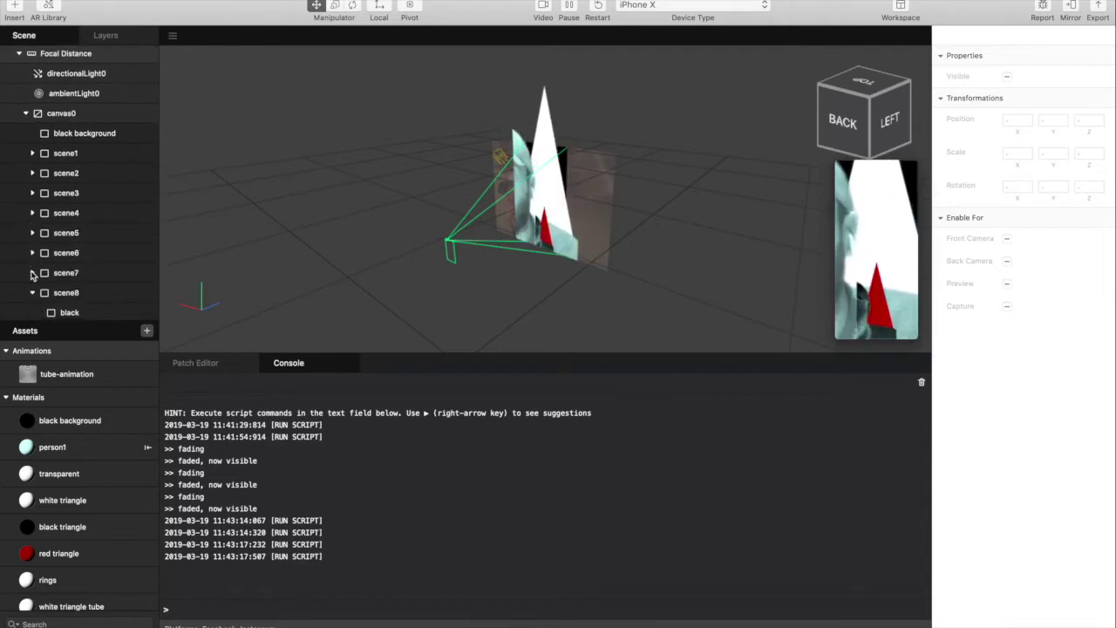
scroll(32, 273, down, 1)
click(33, 266)
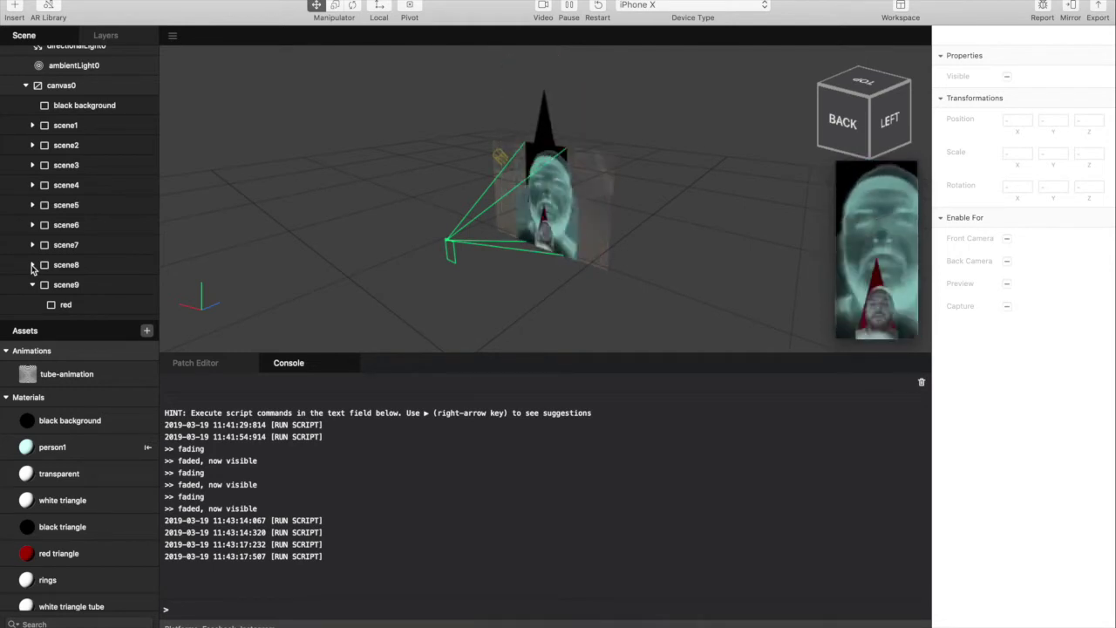
click(31, 287)
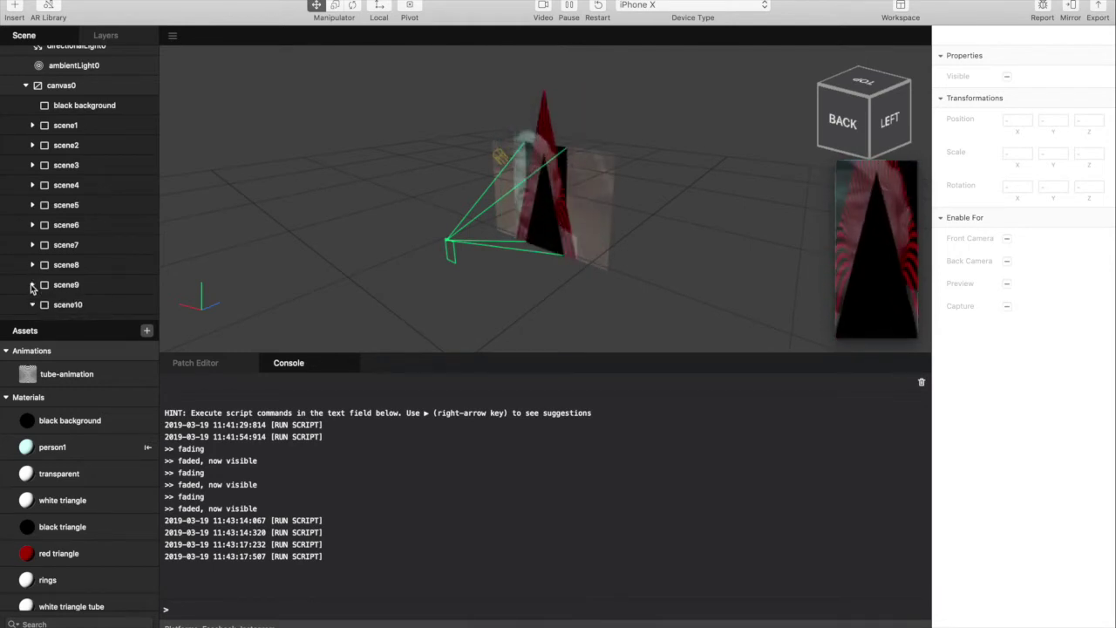
Collapse scene10 through scene16 and scroll to check the folded scene list.
scroll(32, 288, down, 3)
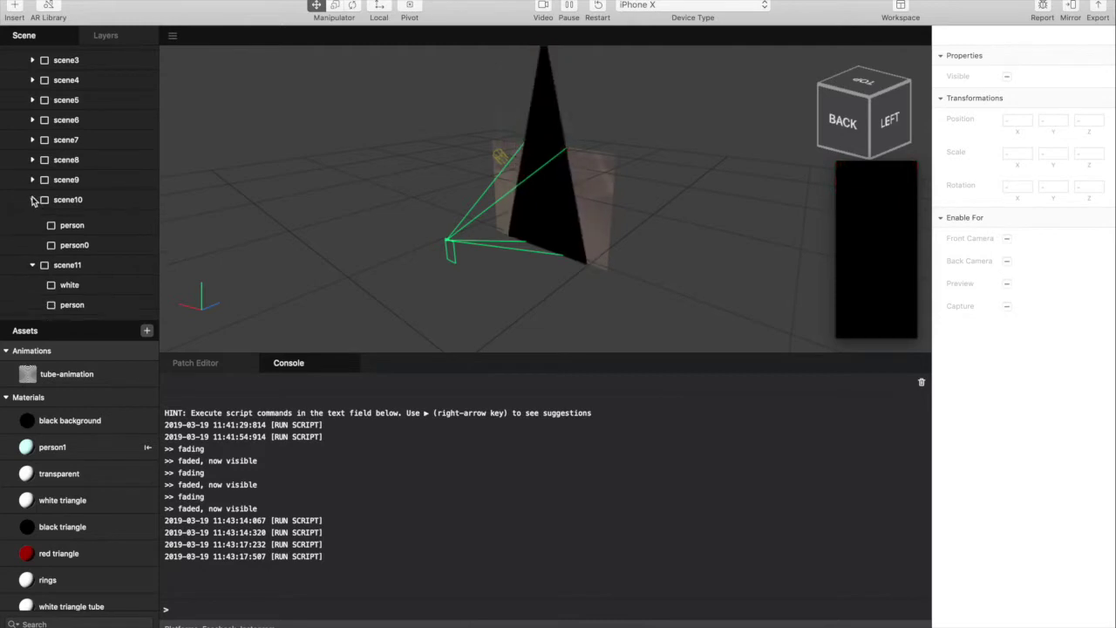
click(33, 201)
click(32, 220)
click(32, 240)
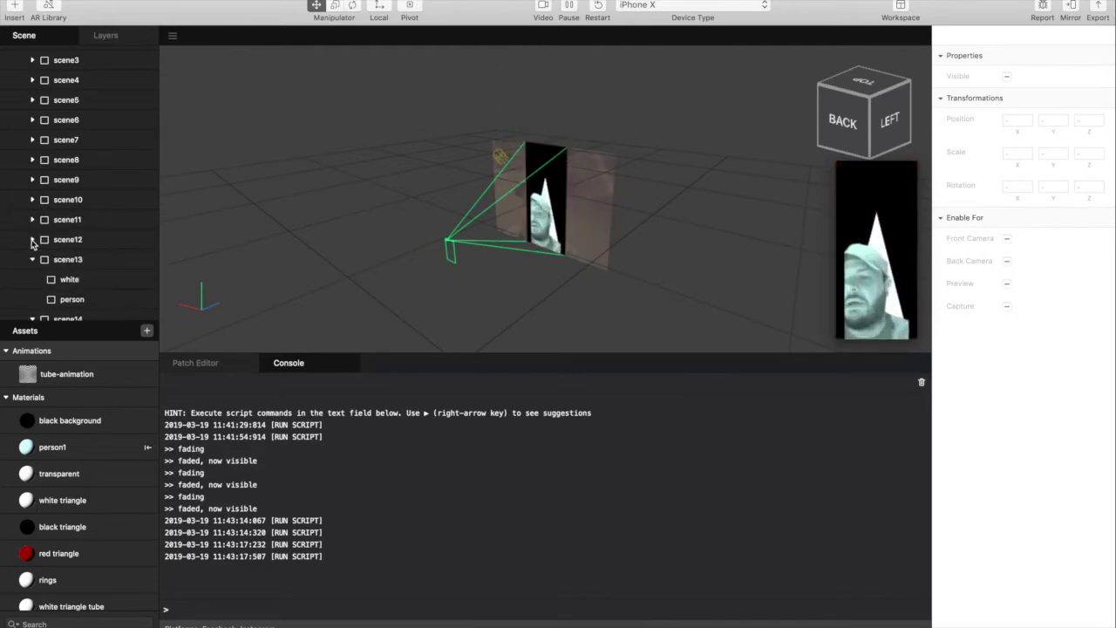
click(32, 260)
click(33, 279)
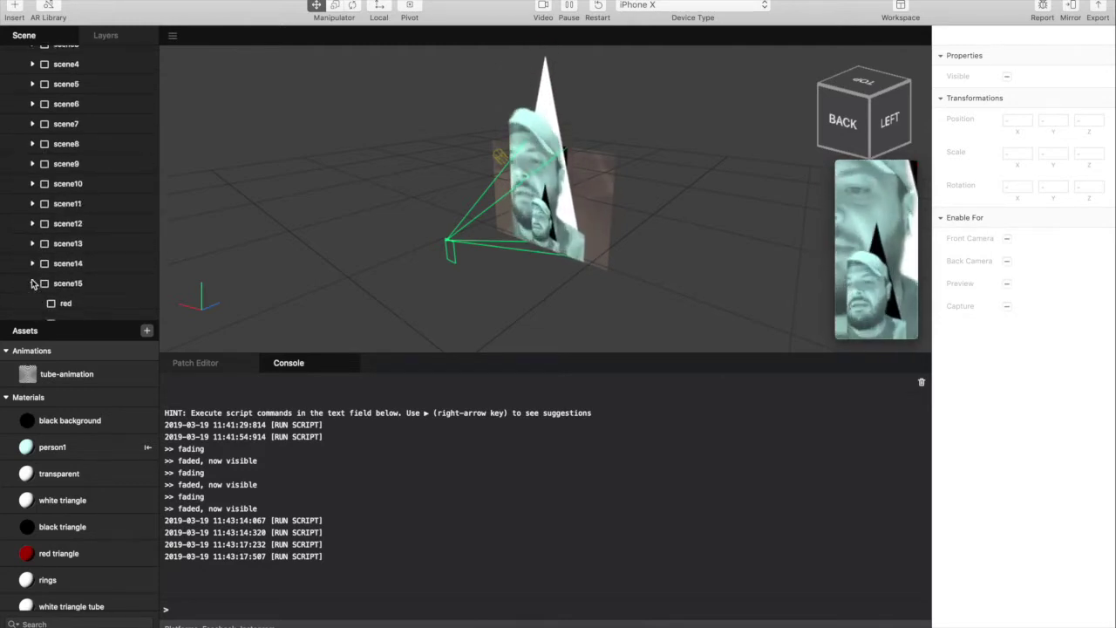
scroll(27, 232, down, 2)
click(33, 211)
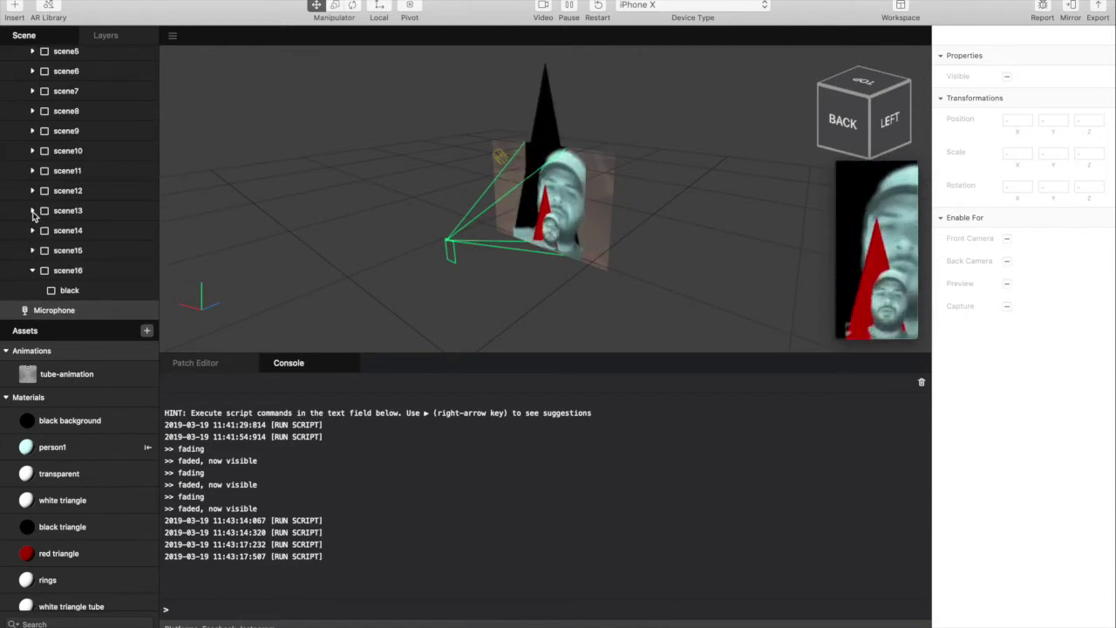
click(32, 270)
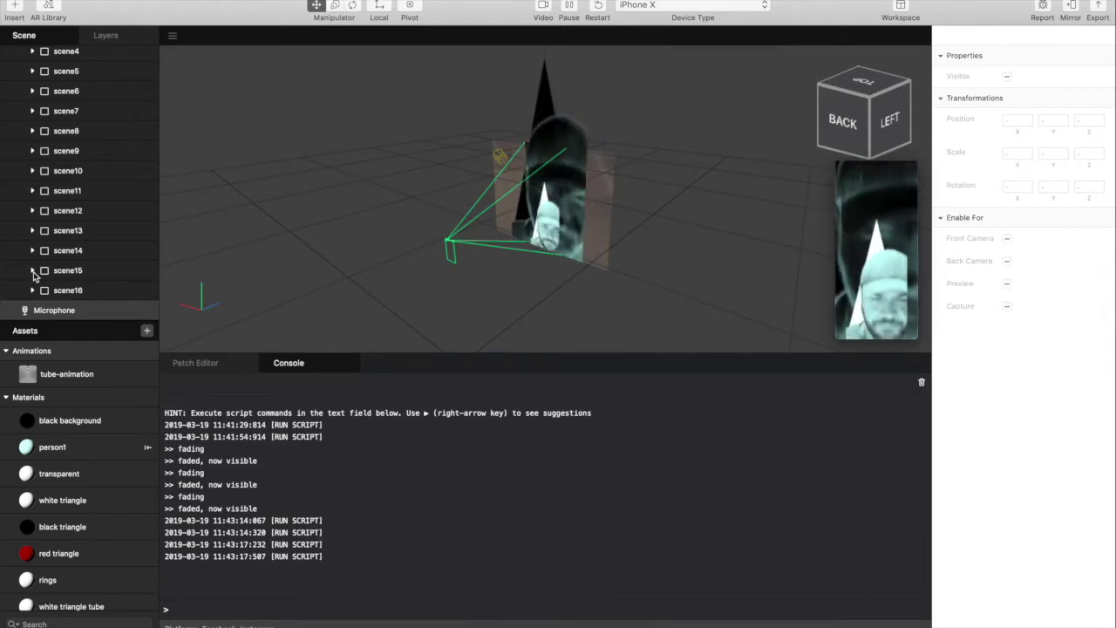
scroll(35, 276, up, 2)
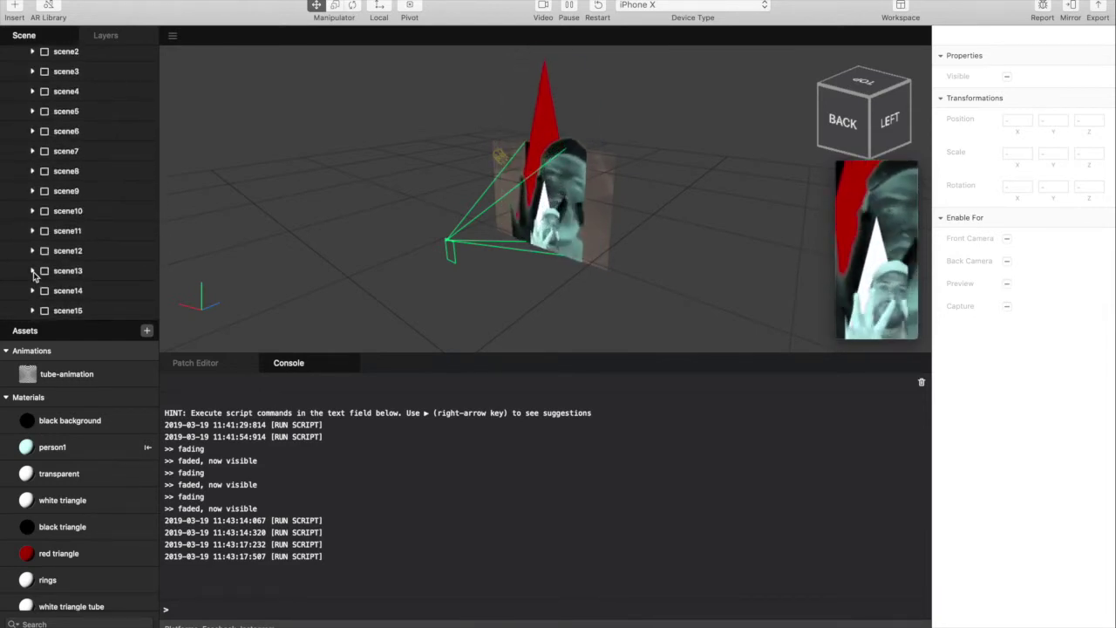
scroll(78, 189, down, 2)
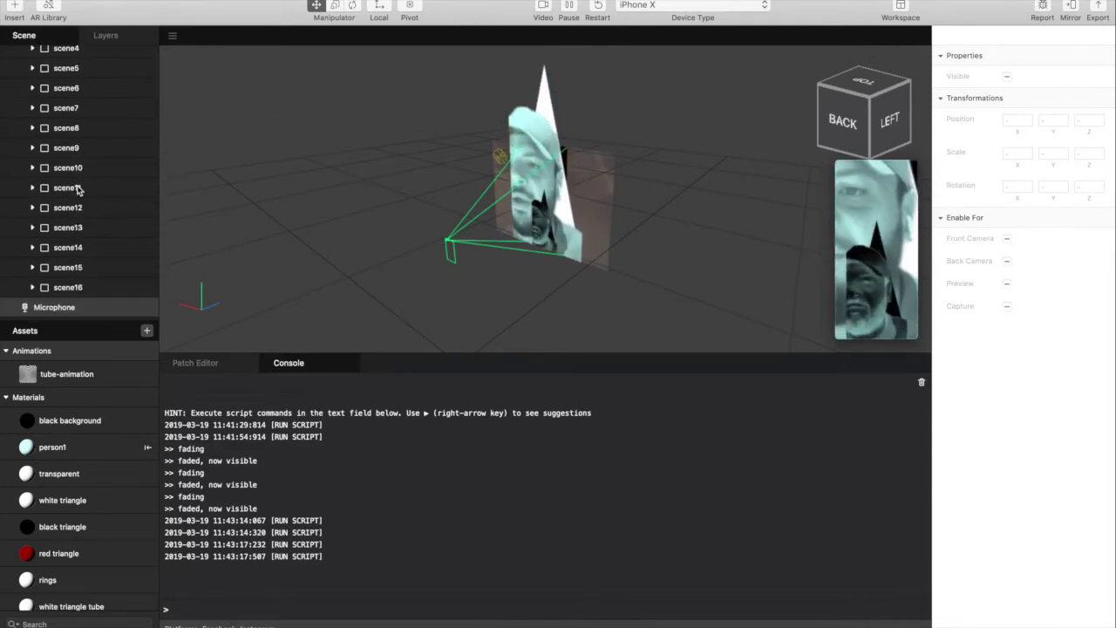
scroll(78, 189, up, 6)
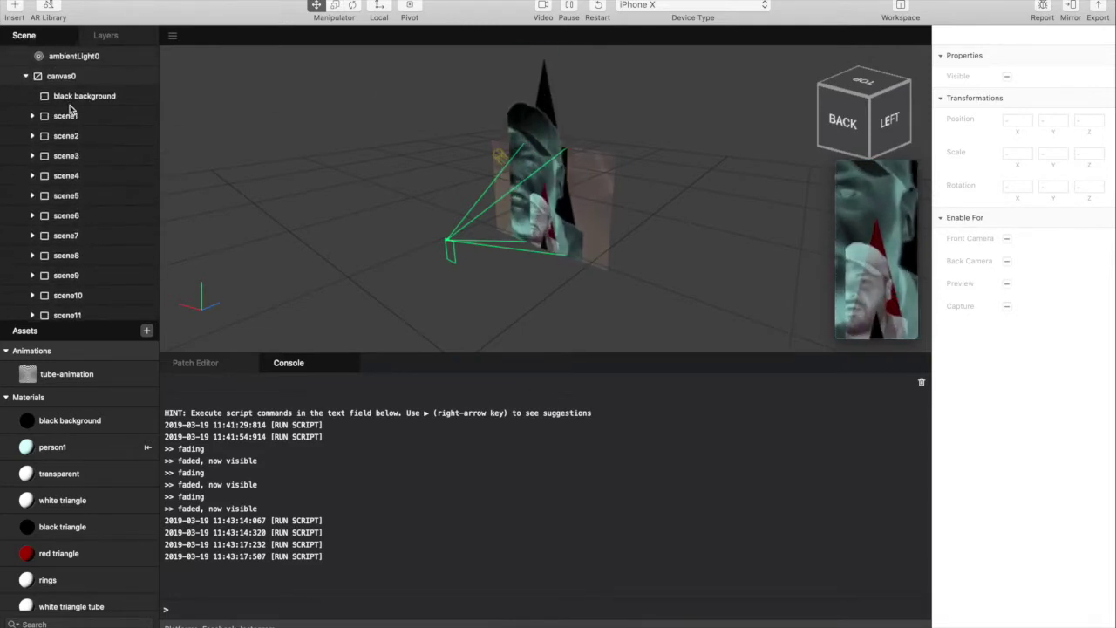
Inspect the black background, then expand scene1 and review its white triangle and person layers.
click(70, 101)
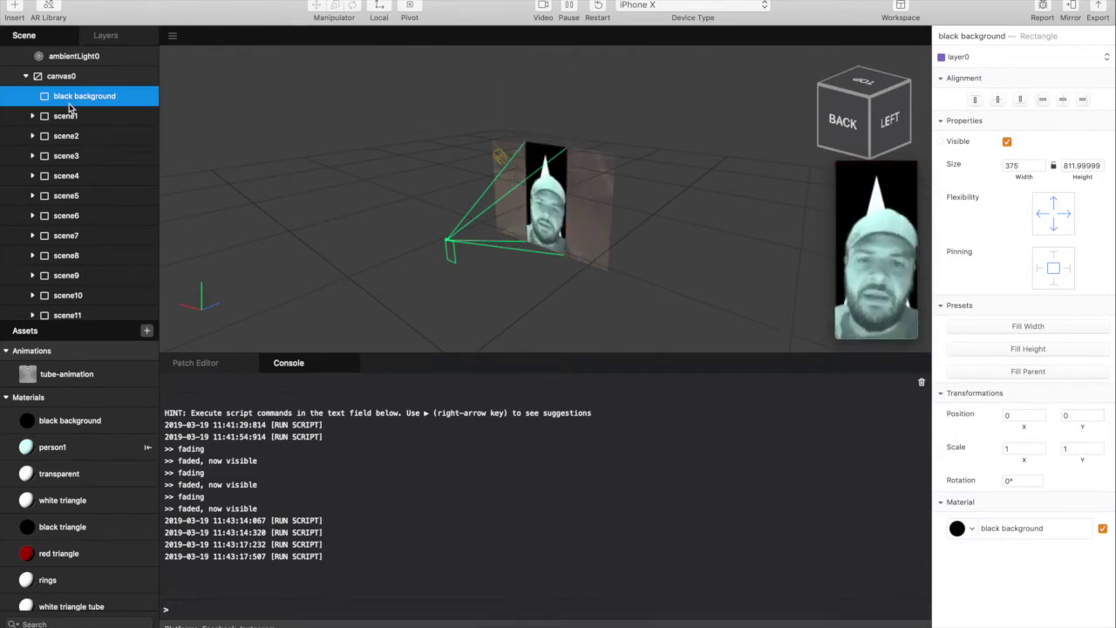
click(57, 119)
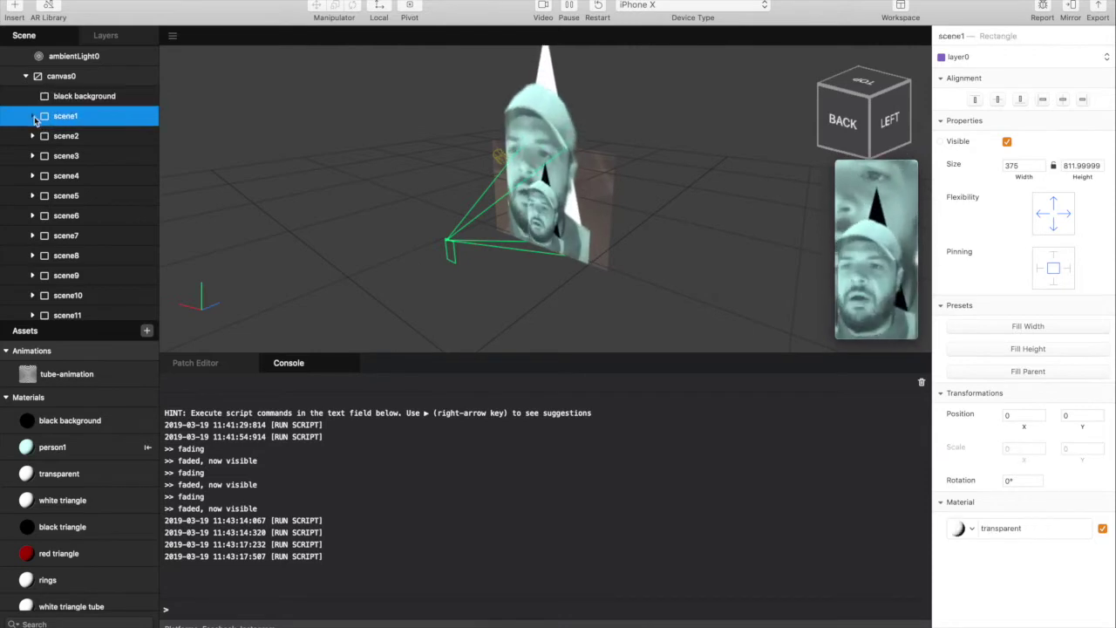
click(33, 118)
click(70, 140)
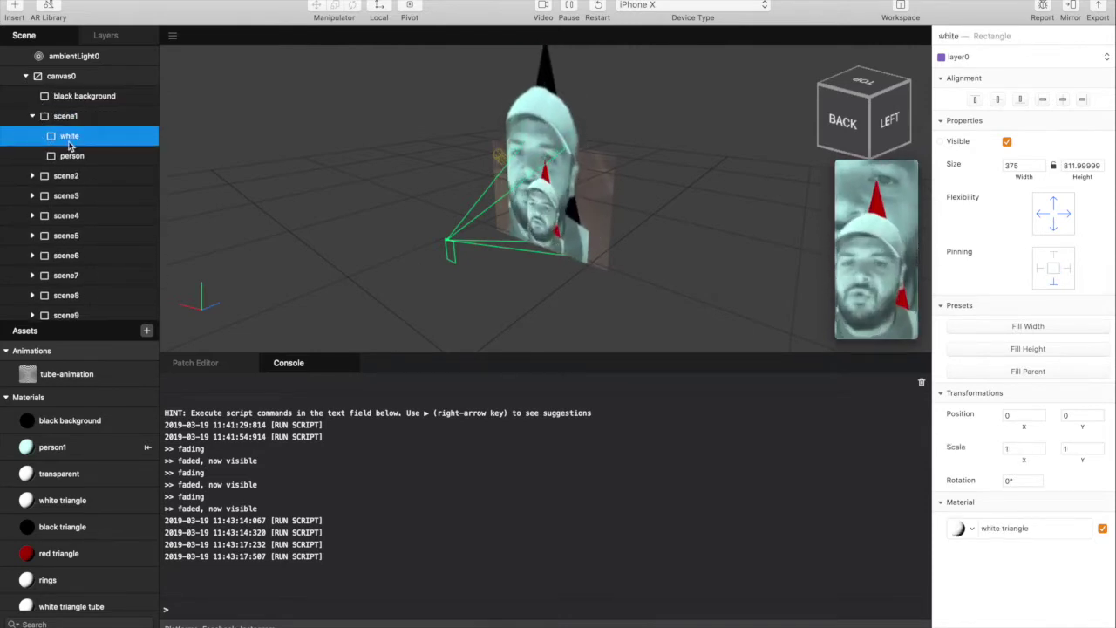
click(71, 157)
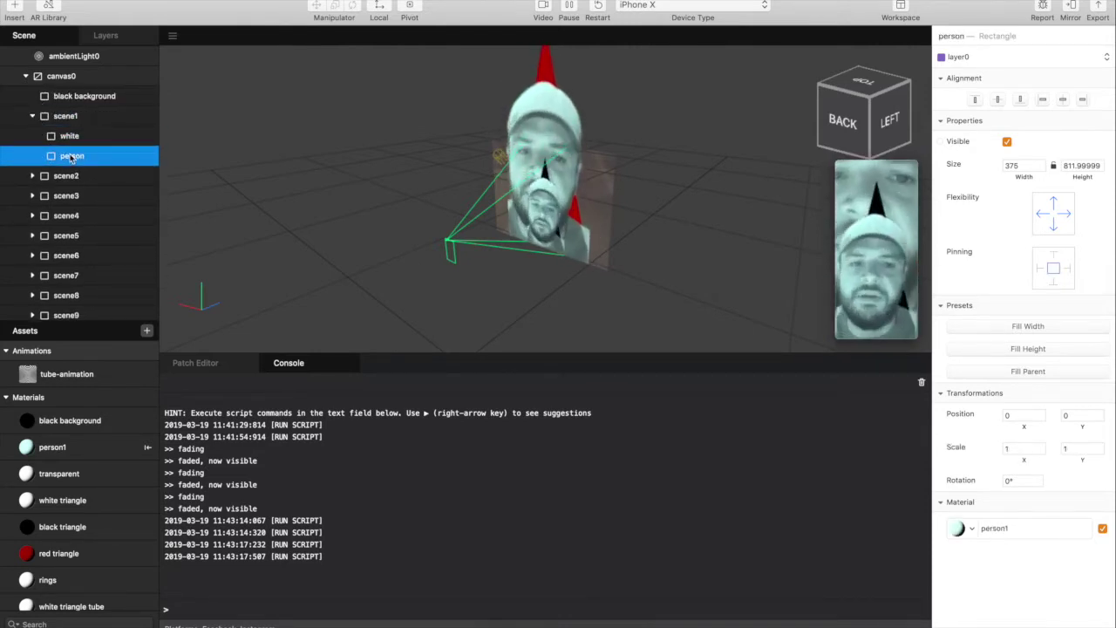
click(70, 136)
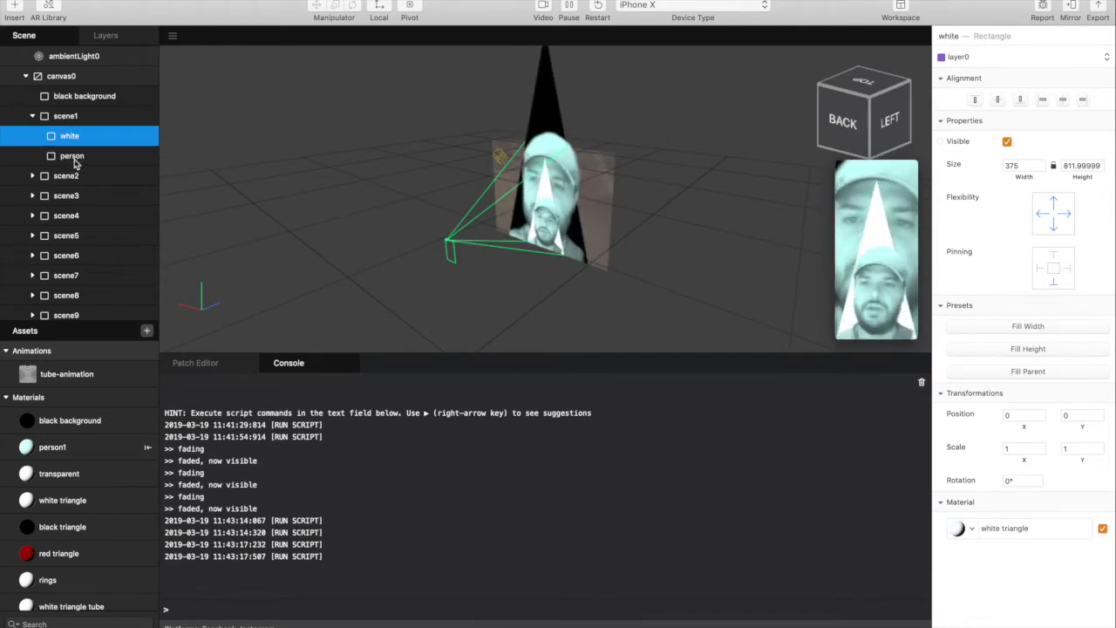
click(71, 156)
Expand scene2 and scene3 and inspect their black and red triangle and person layers.
click(33, 176)
click(70, 195)
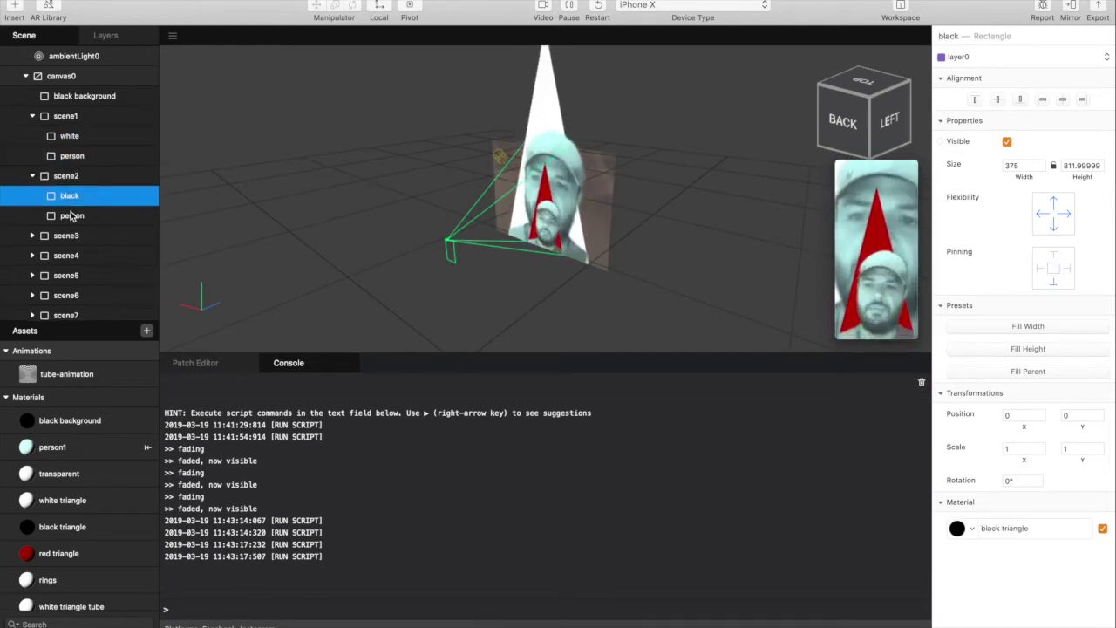
click(71, 216)
click(33, 236)
click(68, 256)
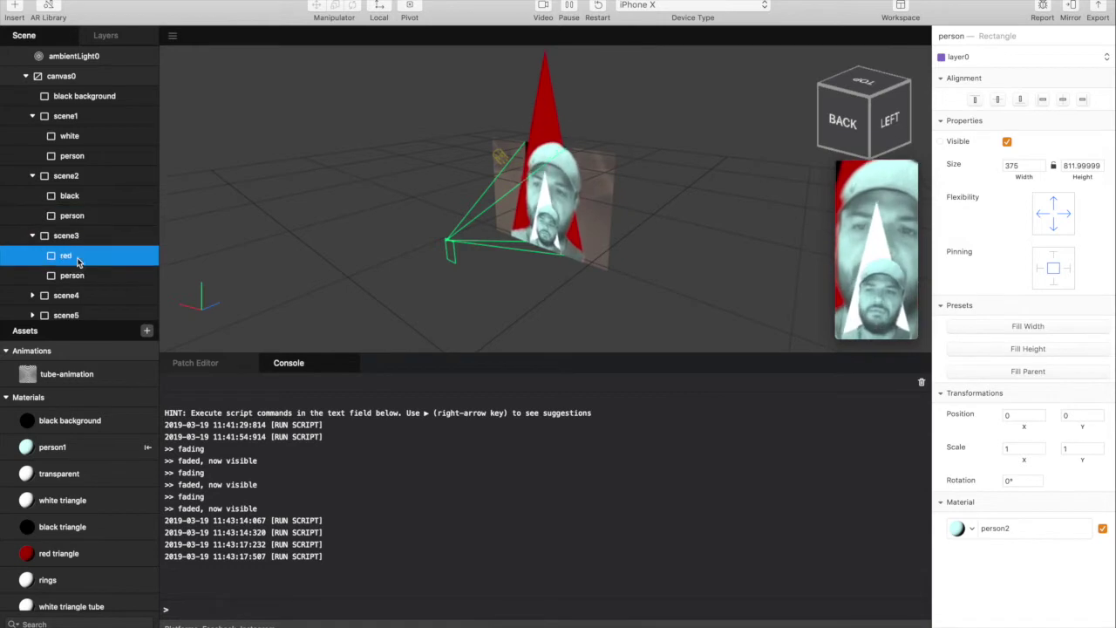
click(75, 276)
Expand scene4, inspect its black triangle and person2 layer, then expand scene5 and scene6.
scroll(79, 281, down, 3)
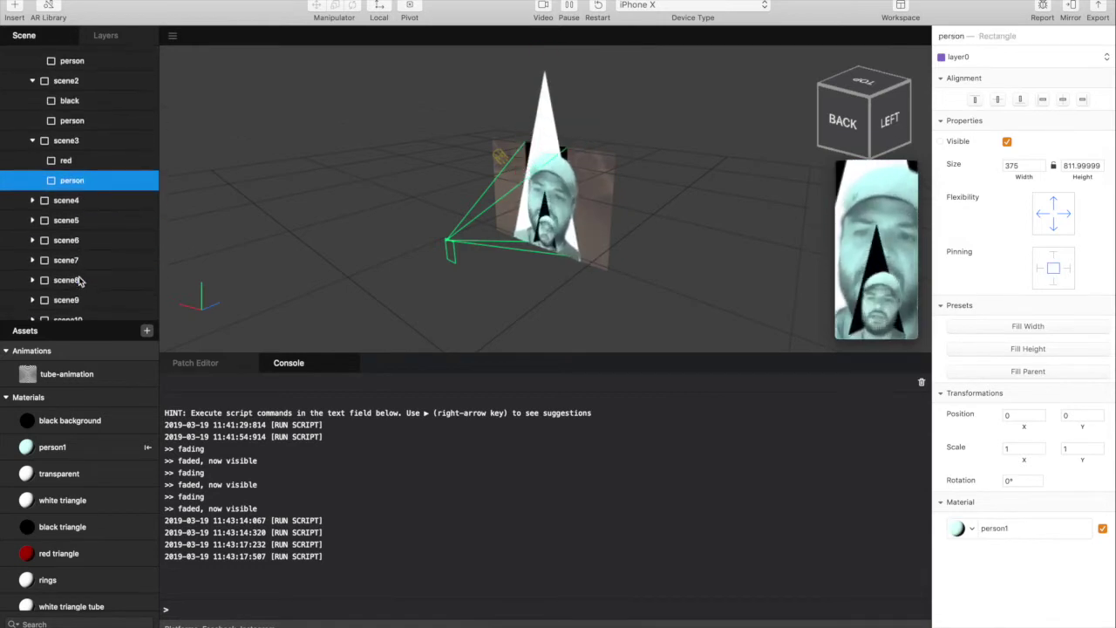
click(33, 201)
click(63, 225)
click(71, 240)
scroll(64, 242, down, 2)
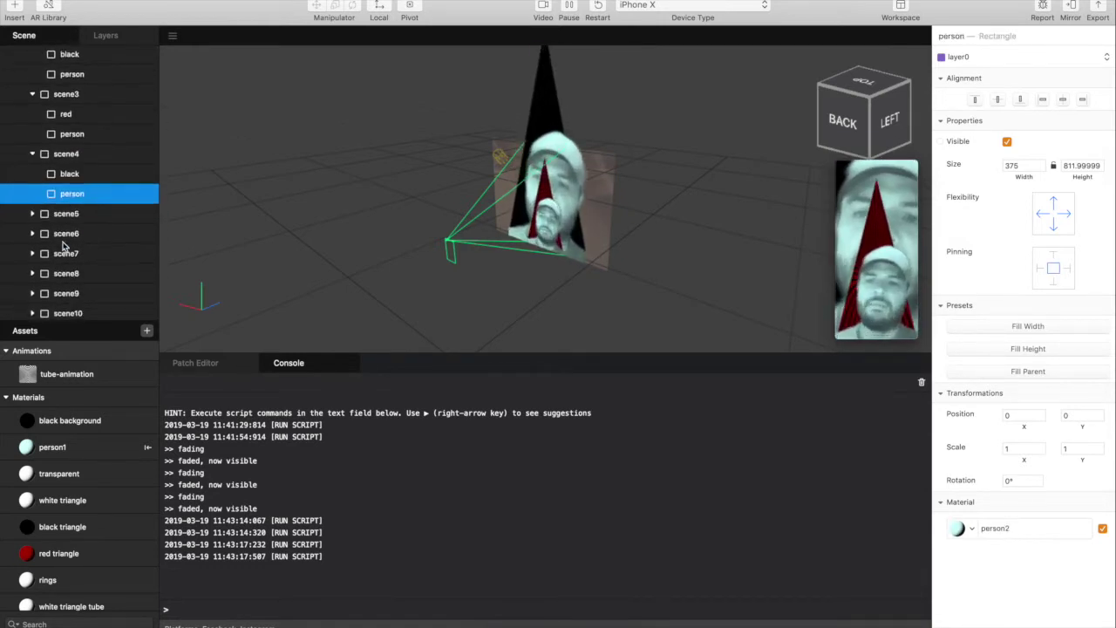
click(33, 212)
click(33, 272)
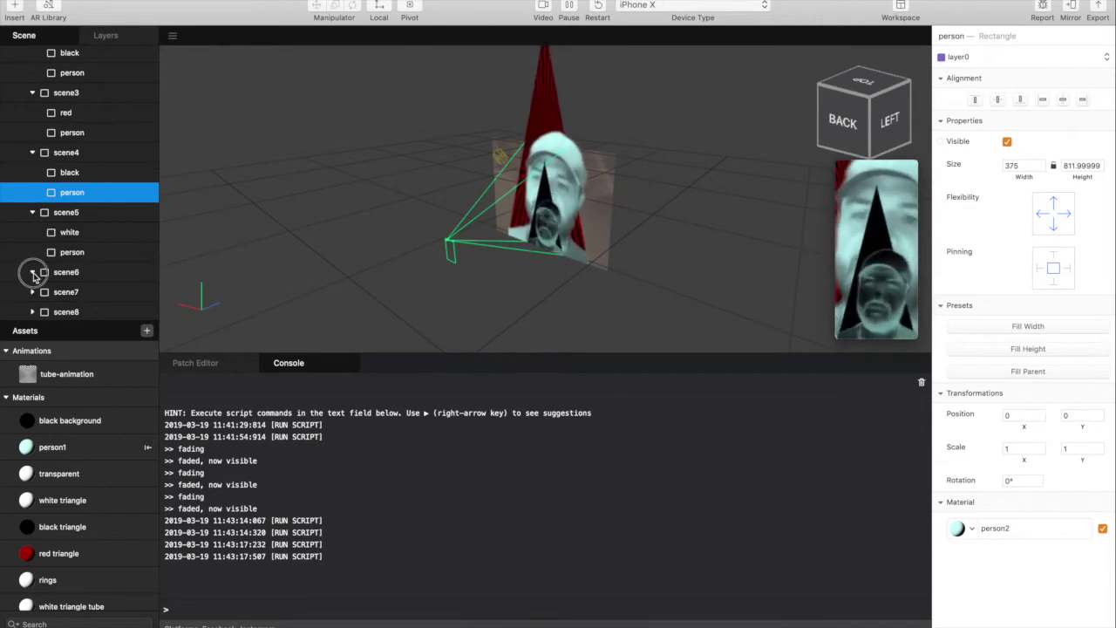
scroll(35, 278, down, 3)
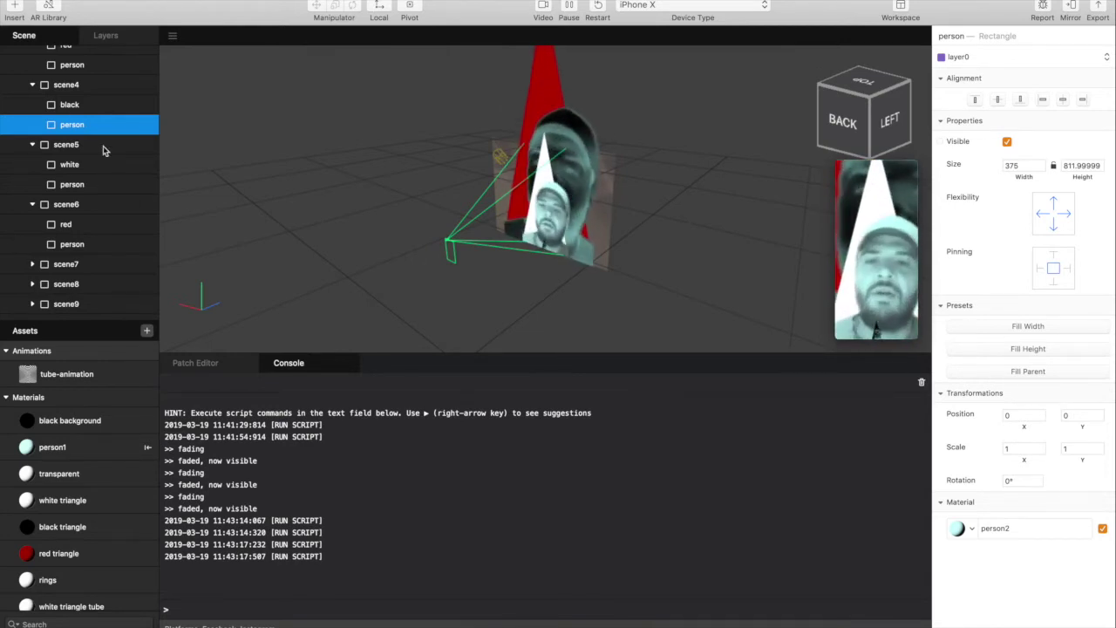
Select scene4's group to see its 375-wide transparent-material rectangle at 0, 0.
click(84, 86)
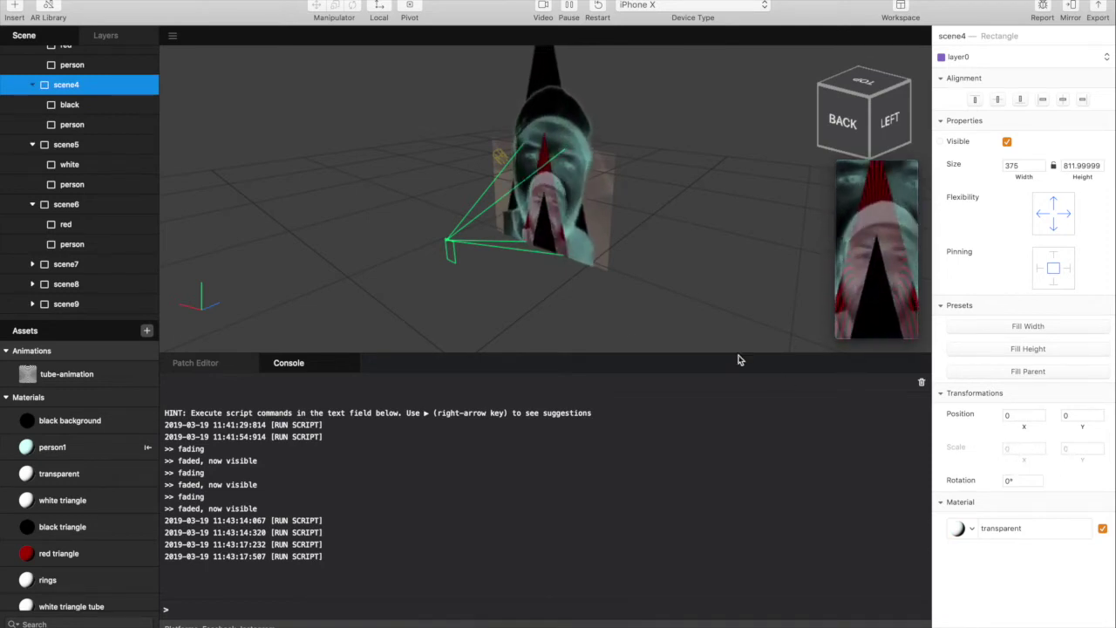
Collapse scene4, scene5, scene6, scene3, scene2 and scene1, then enlarge the live preview.
click(34, 85)
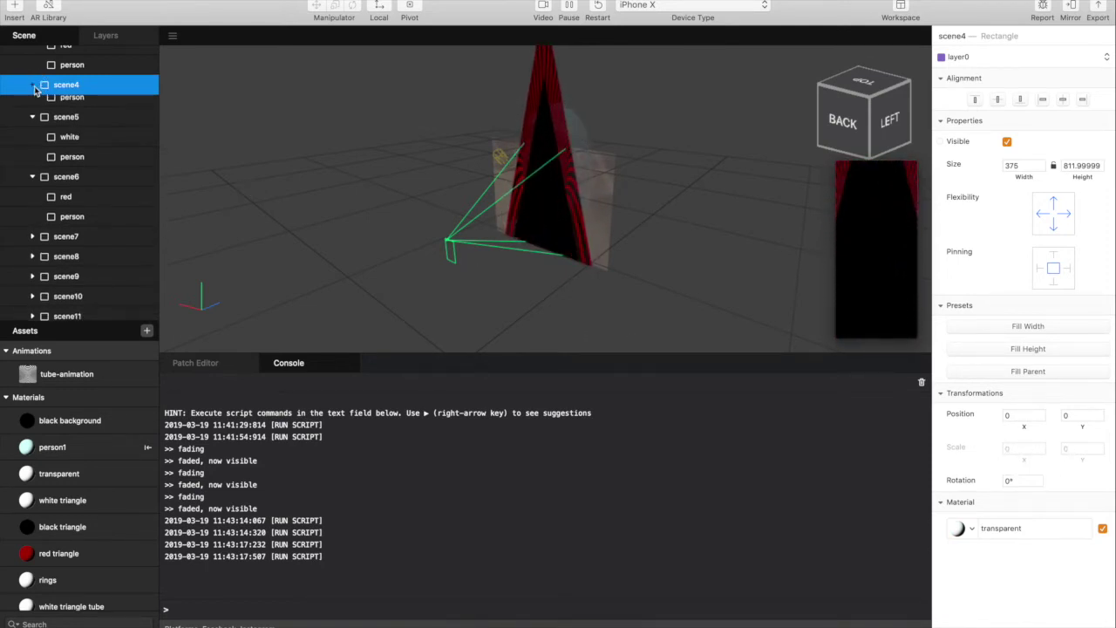
click(33, 130)
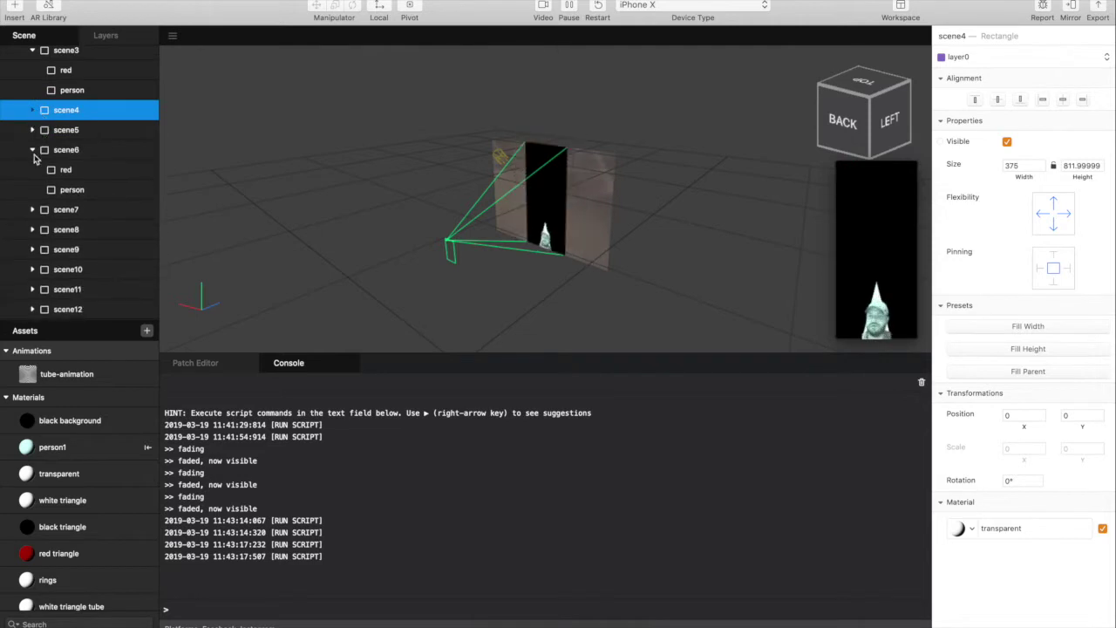
click(33, 150)
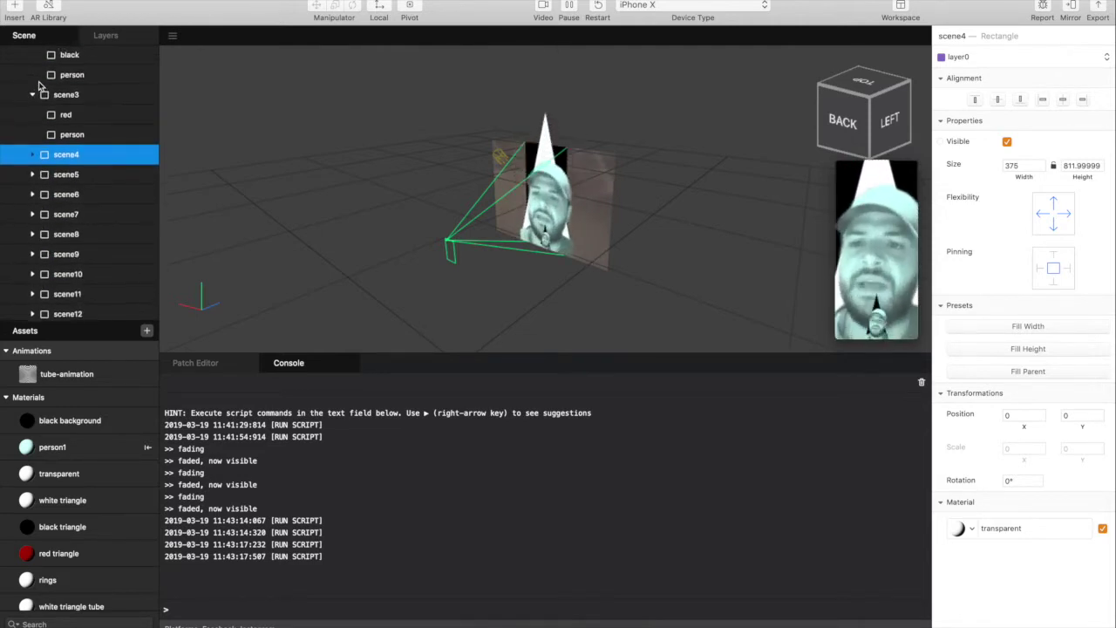
click(34, 91)
click(31, 104)
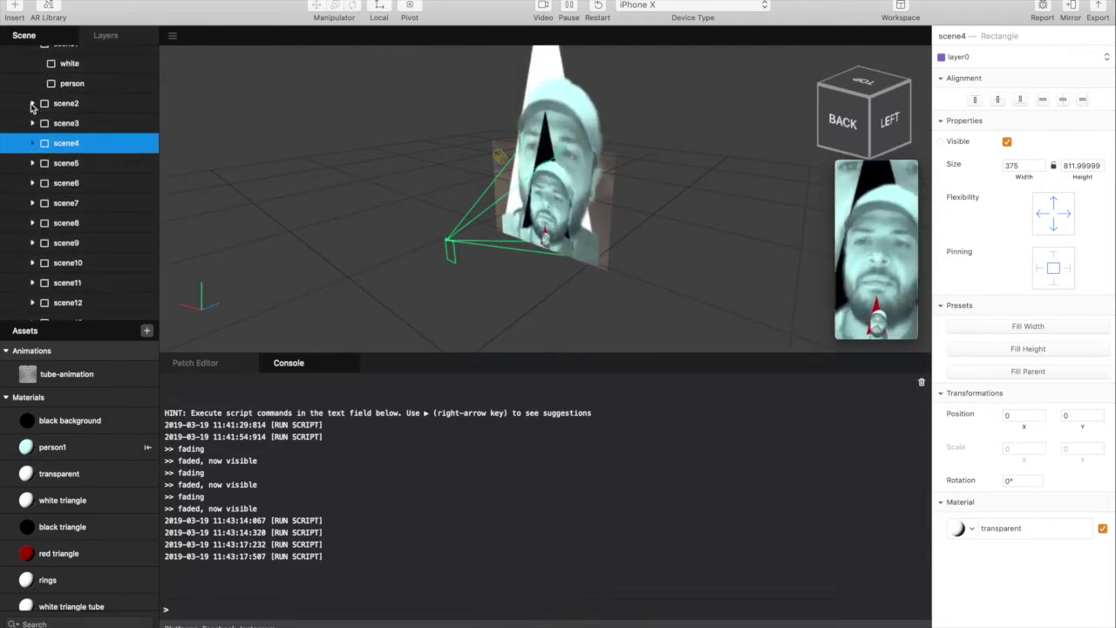
click(31, 97)
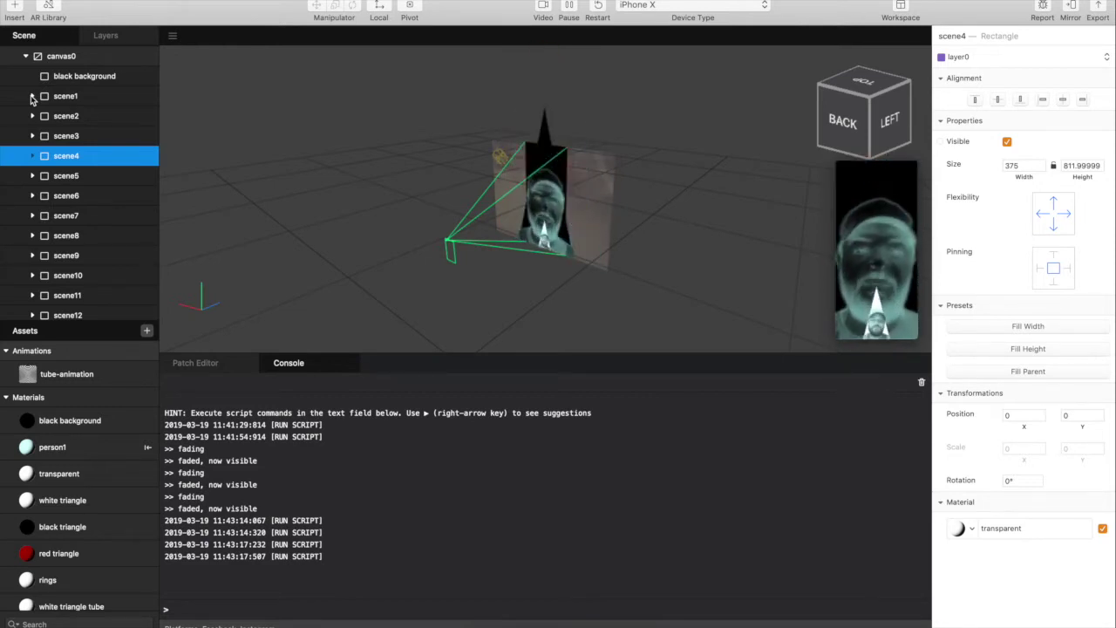
click(883, 242)
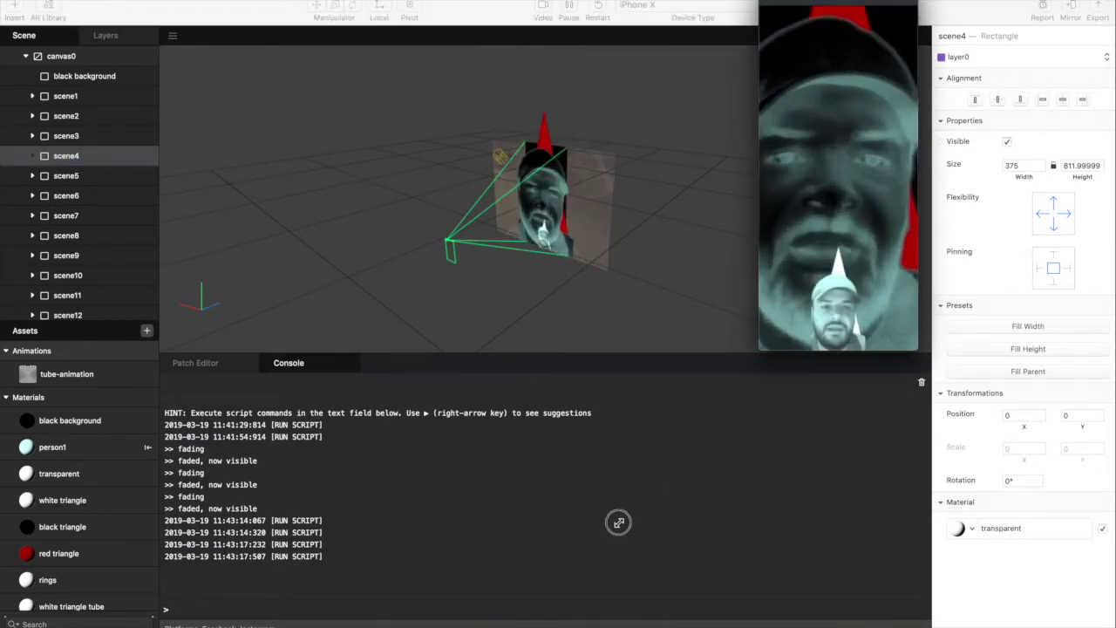
Orbit the 3D view toward the face plane and select the script asset in Assets.
drag(683, 322, 630, 332)
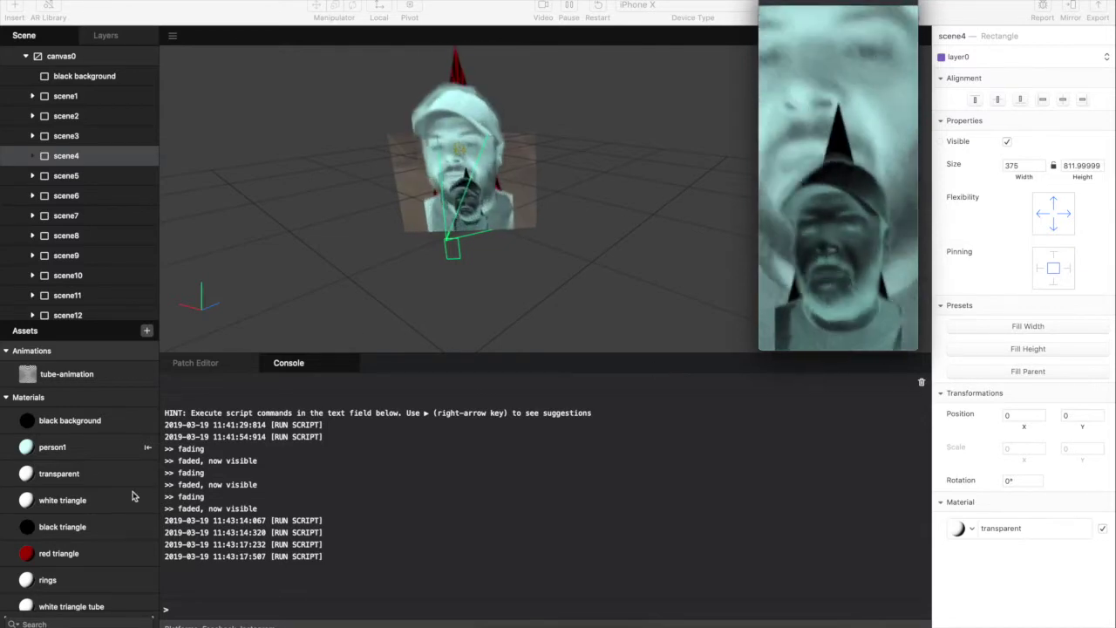
scroll(70, 506, down, 8)
click(68, 482)
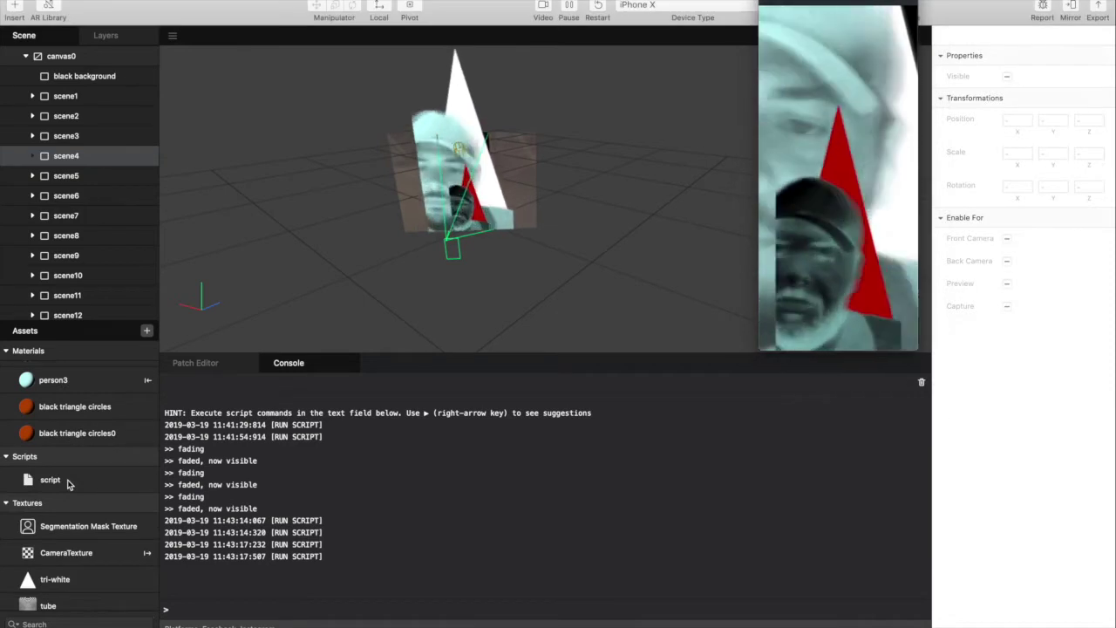
Open script.js in the code editor and enlarge the editor window.
click(68, 483)
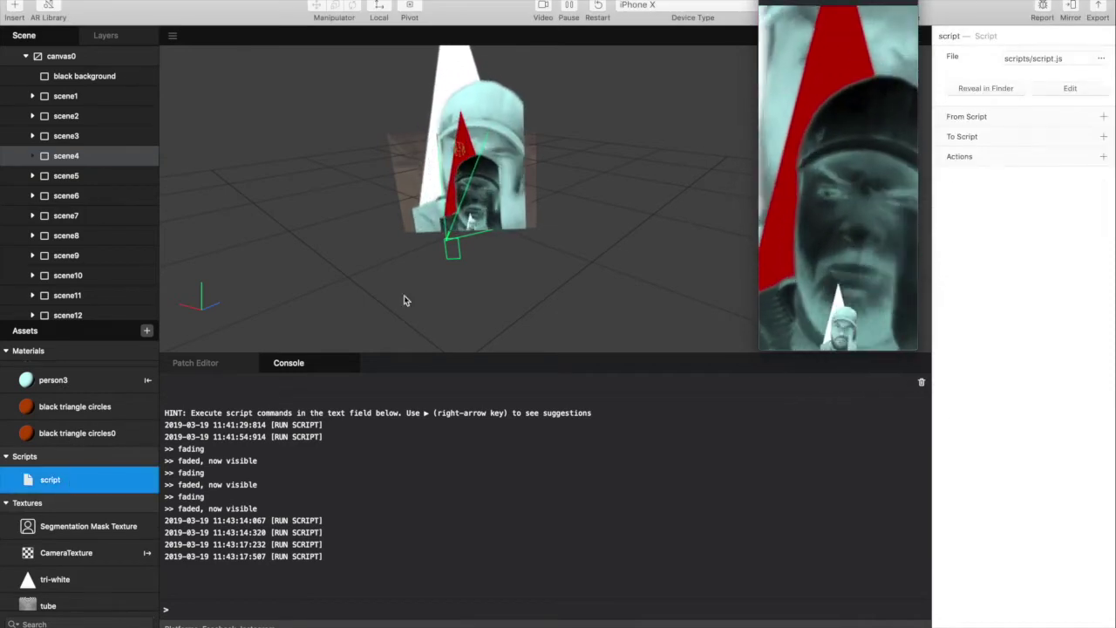
click(1068, 88)
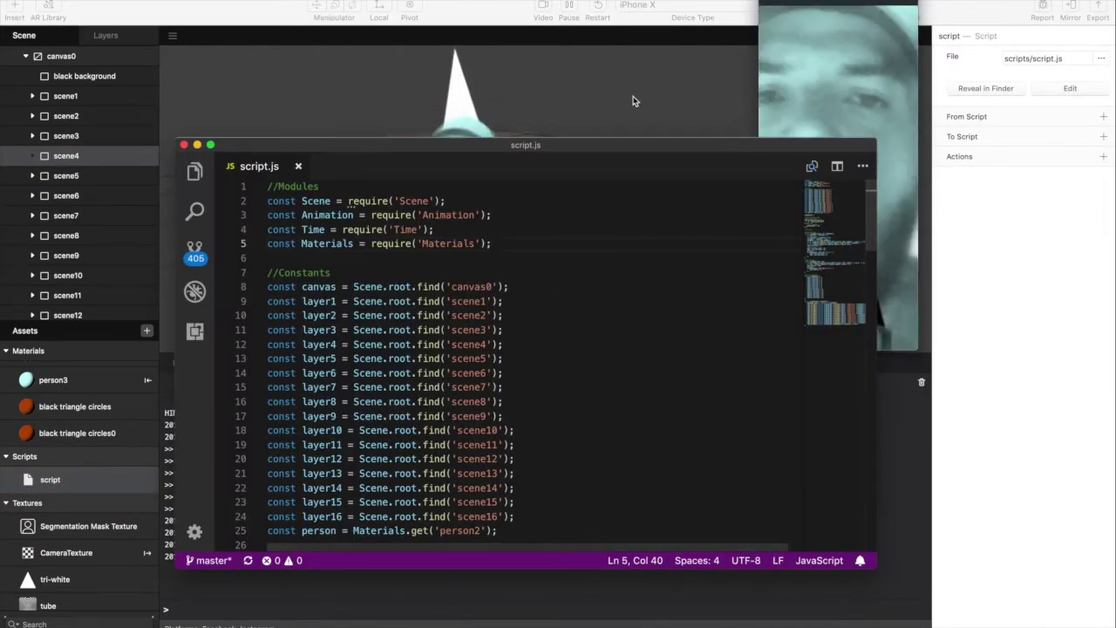
drag(175, 138, 54, 34)
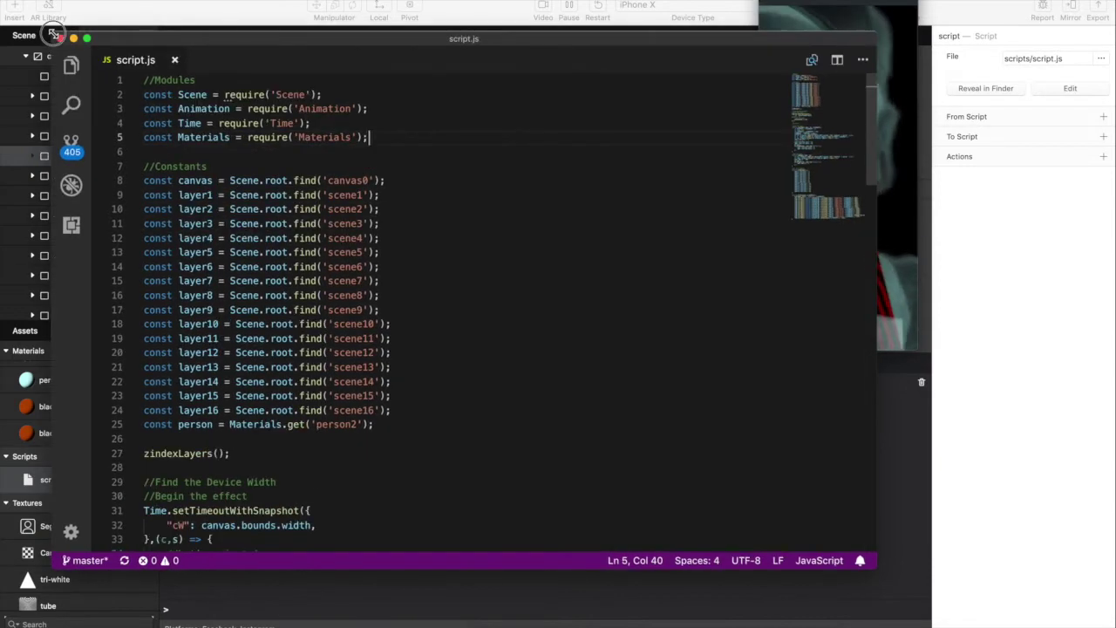
drag(878, 569, 1088, 609)
Walk through the scene layer constants, Time and Materials imports, and person material constant.
click(509, 359)
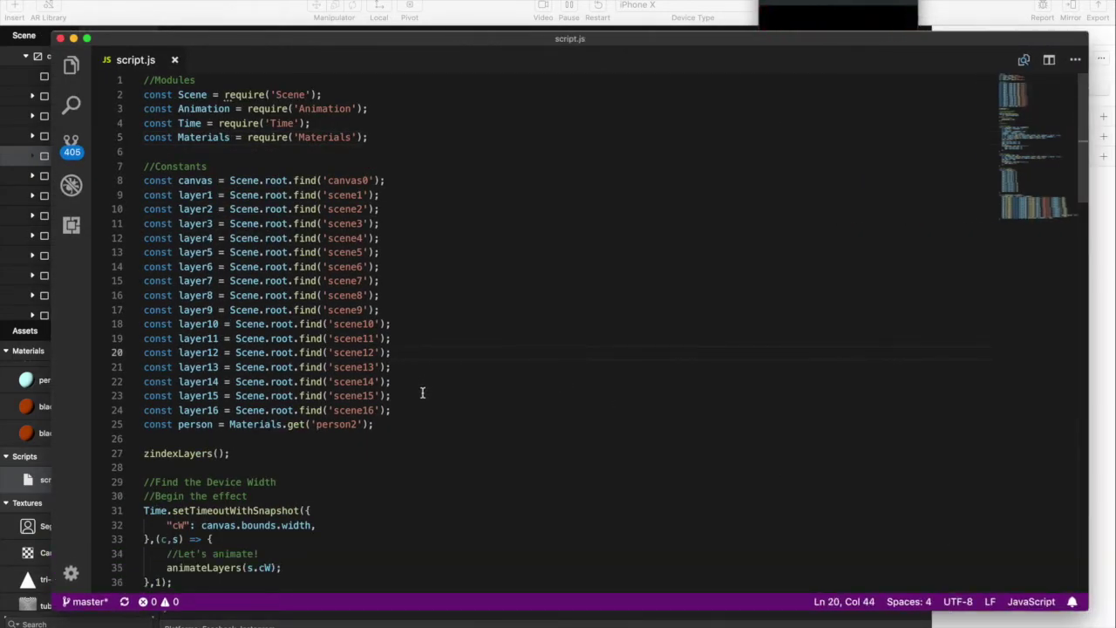
drag(407, 408, 142, 183)
click(460, 182)
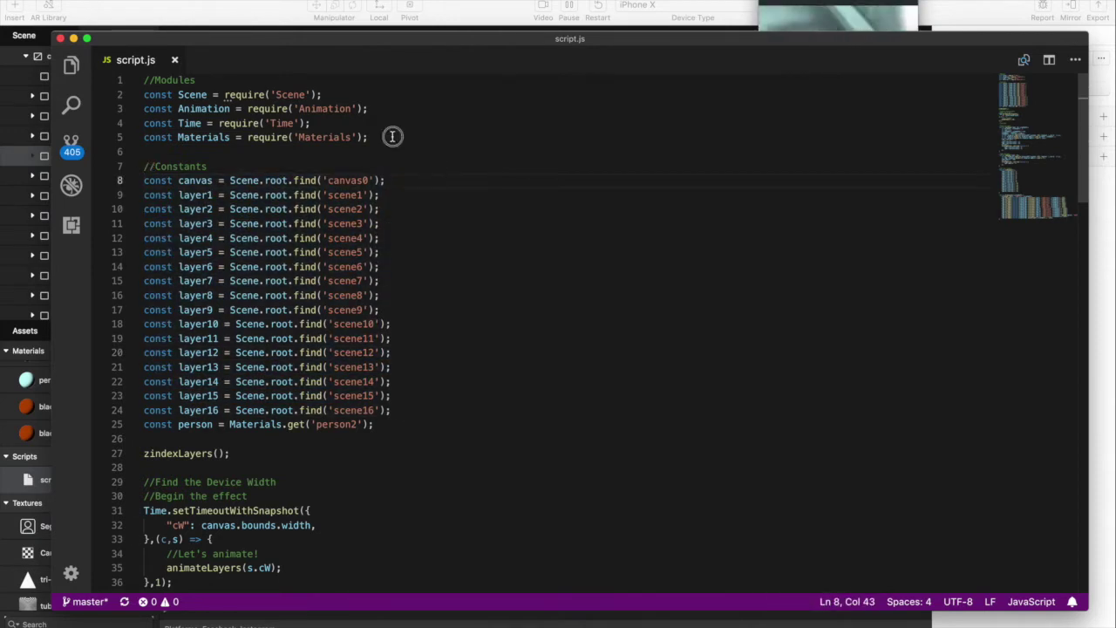
drag(393, 136, 272, 125)
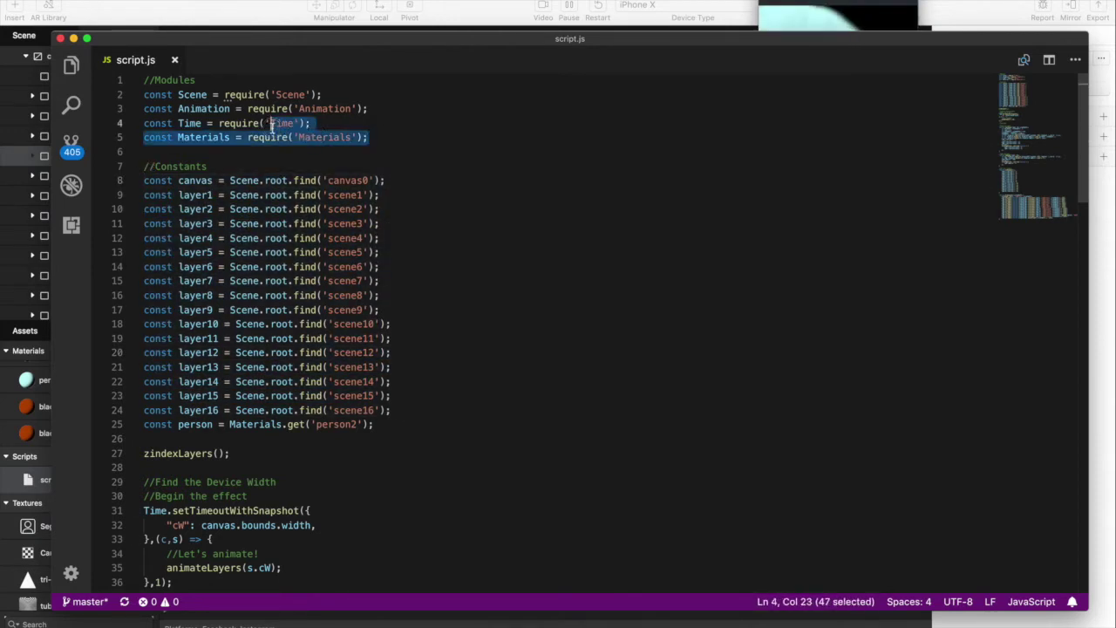
click(387, 138)
scroll(388, 139, down, 3)
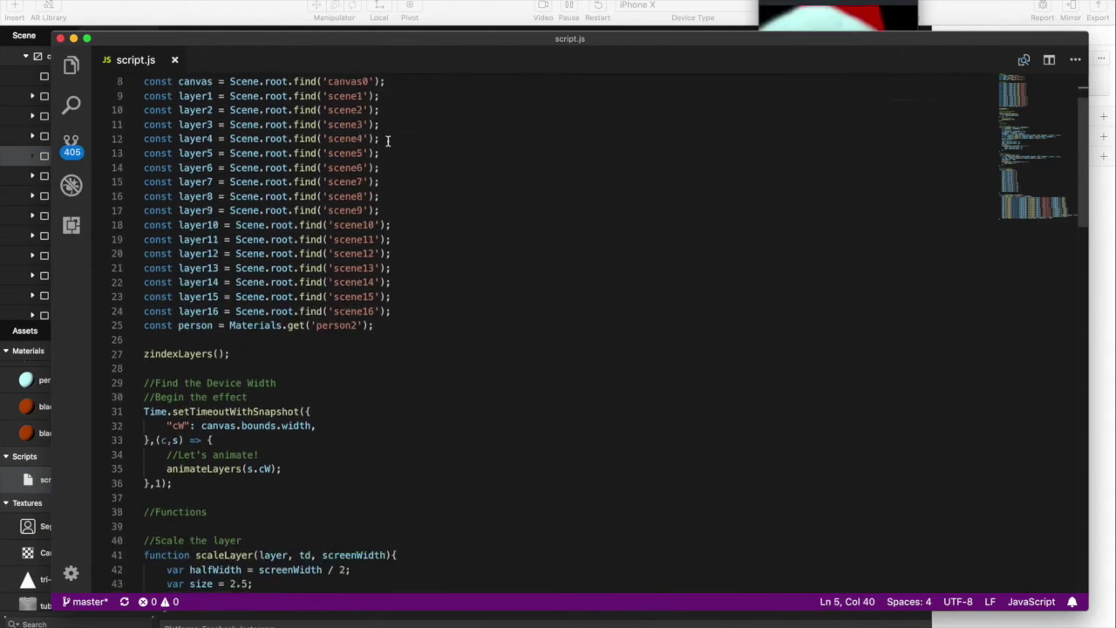
click(401, 330)
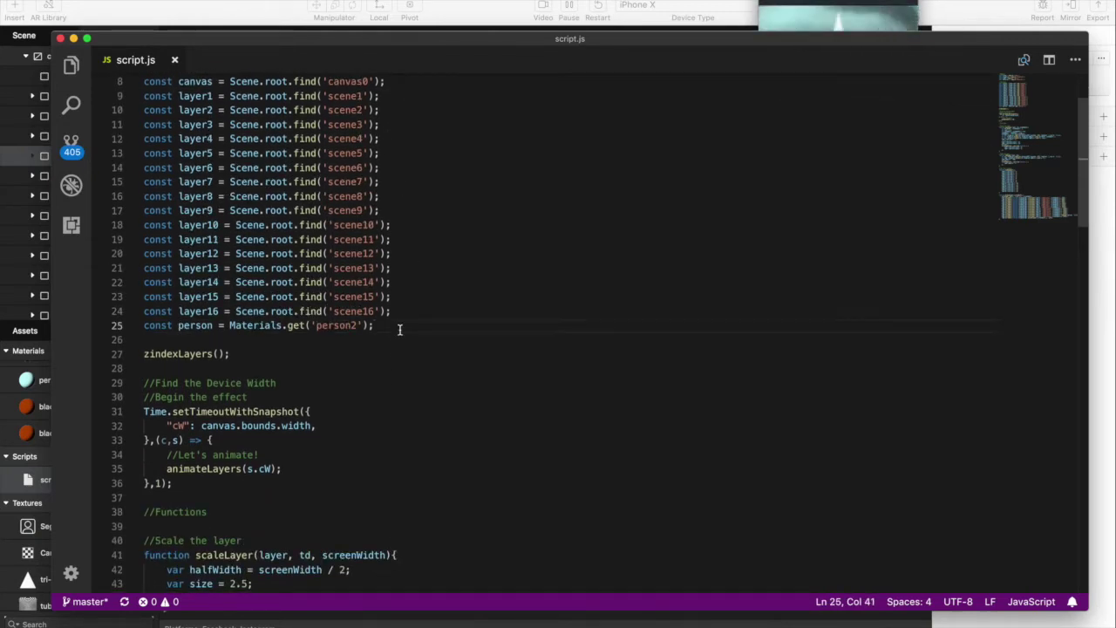
click(224, 369)
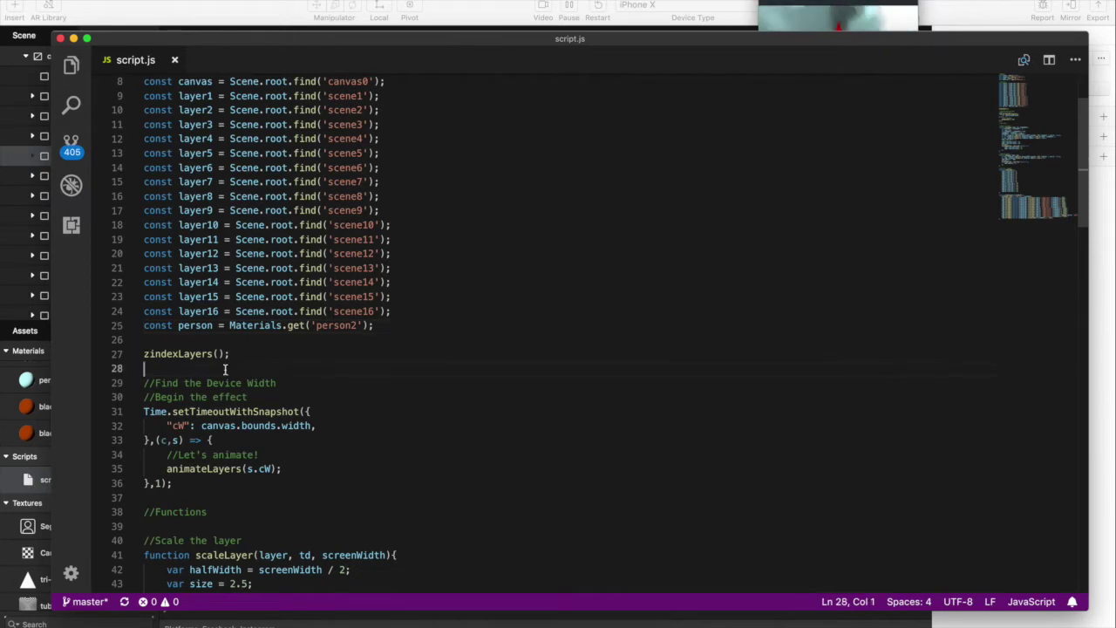
scroll(225, 369, up, 3)
drag(207, 179, 380, 350)
click(380, 351)
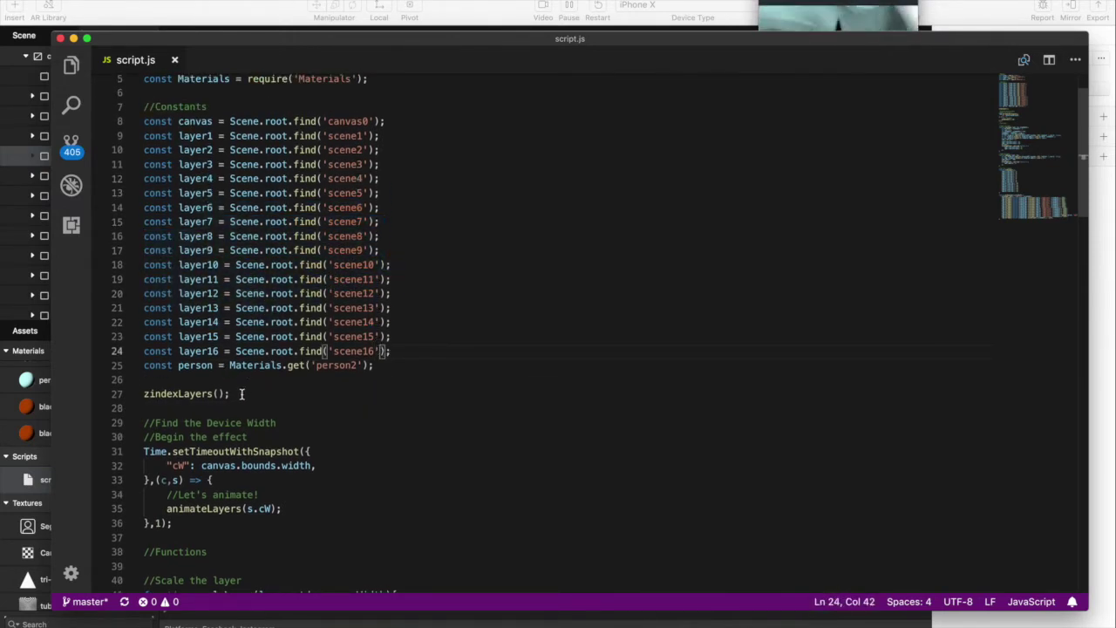
Highlight the zindexLayers() call on line 27 and the whole zindexLayers function.
drag(241, 394, 142, 393)
click(304, 425)
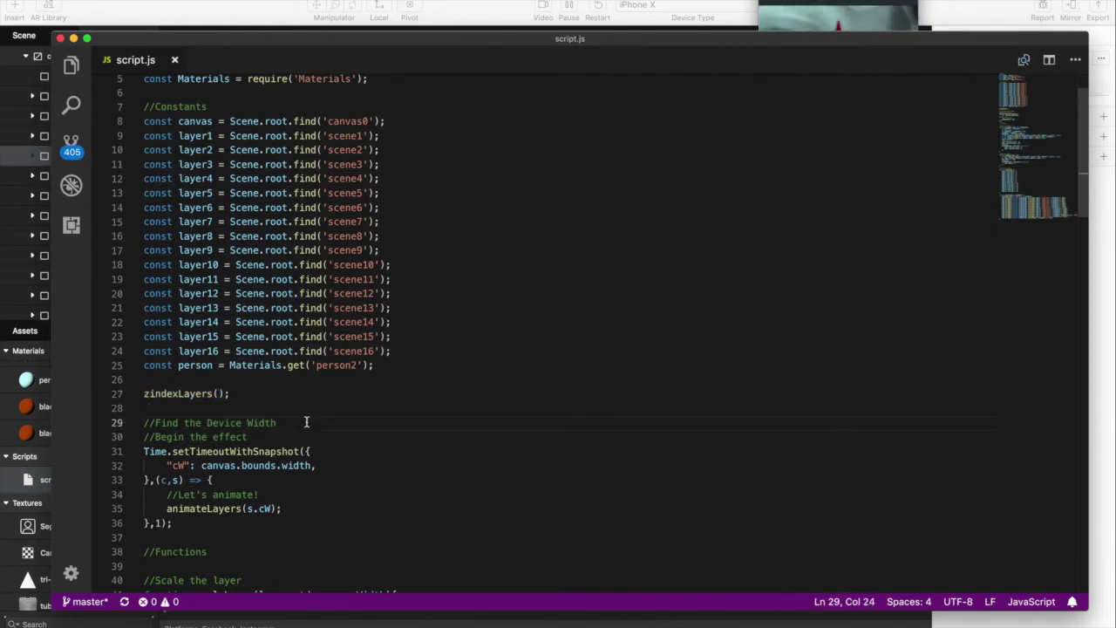
scroll(306, 422, down, 19)
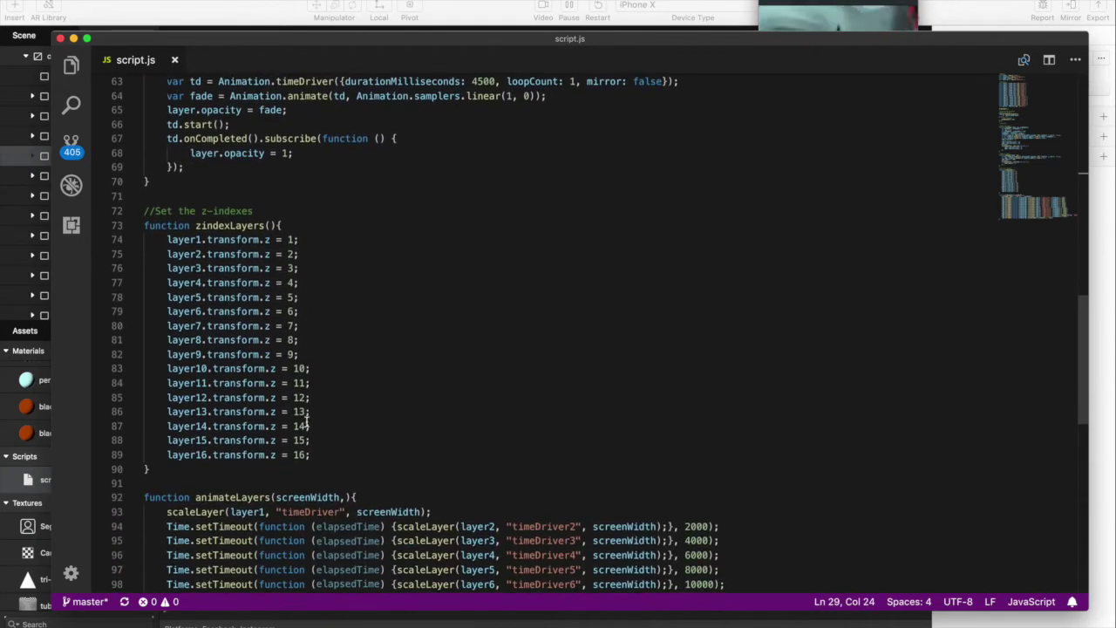
drag(170, 473, 105, 219)
click(347, 282)
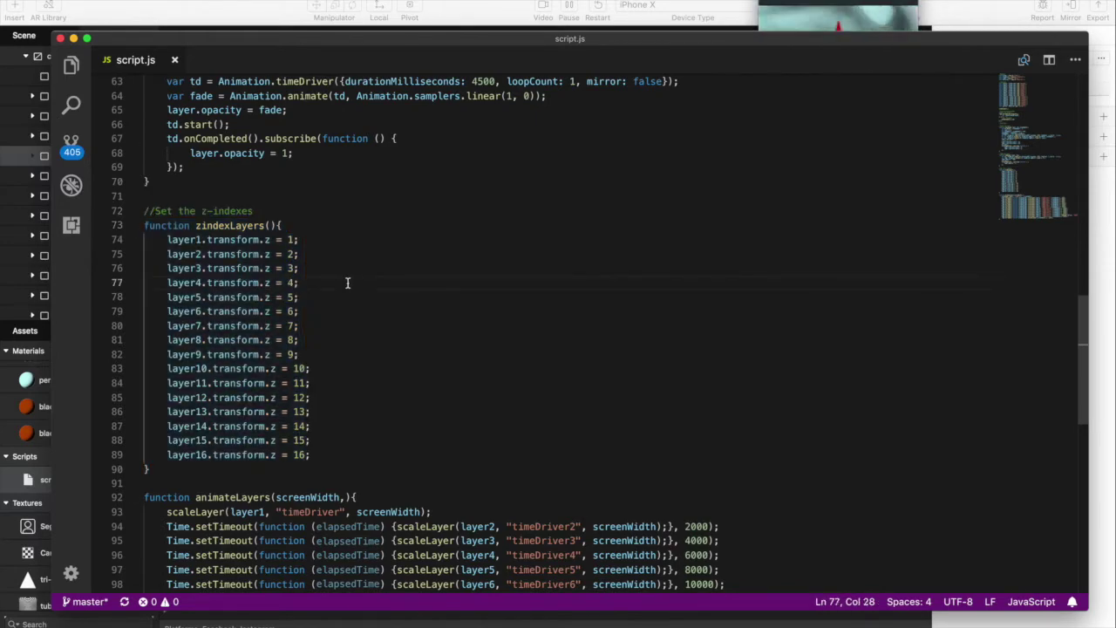
click(39, 174)
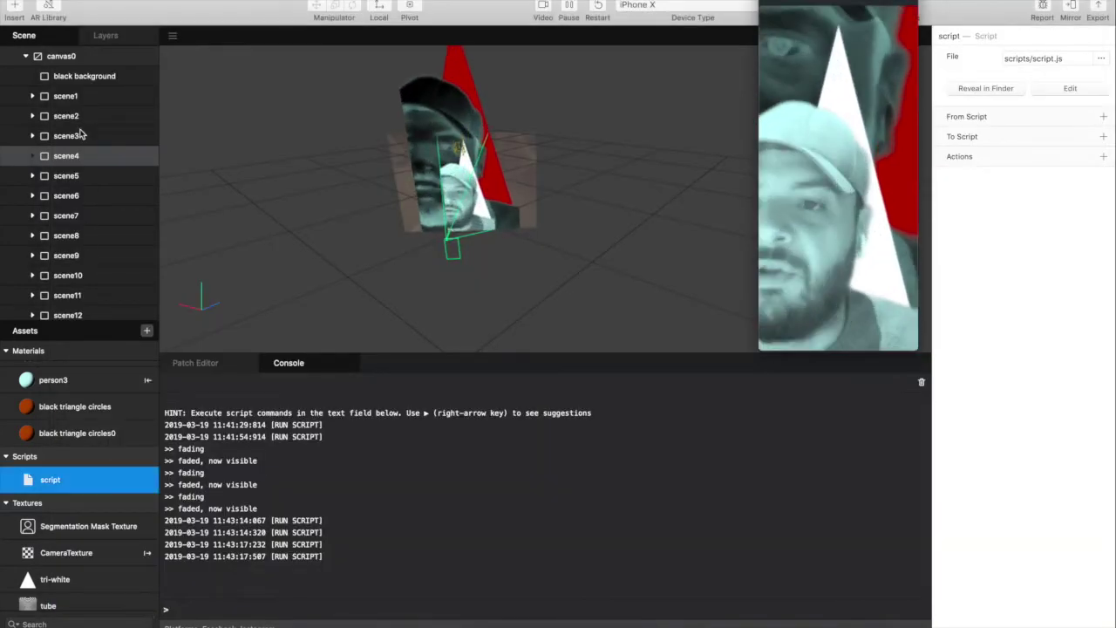
click(57, 97)
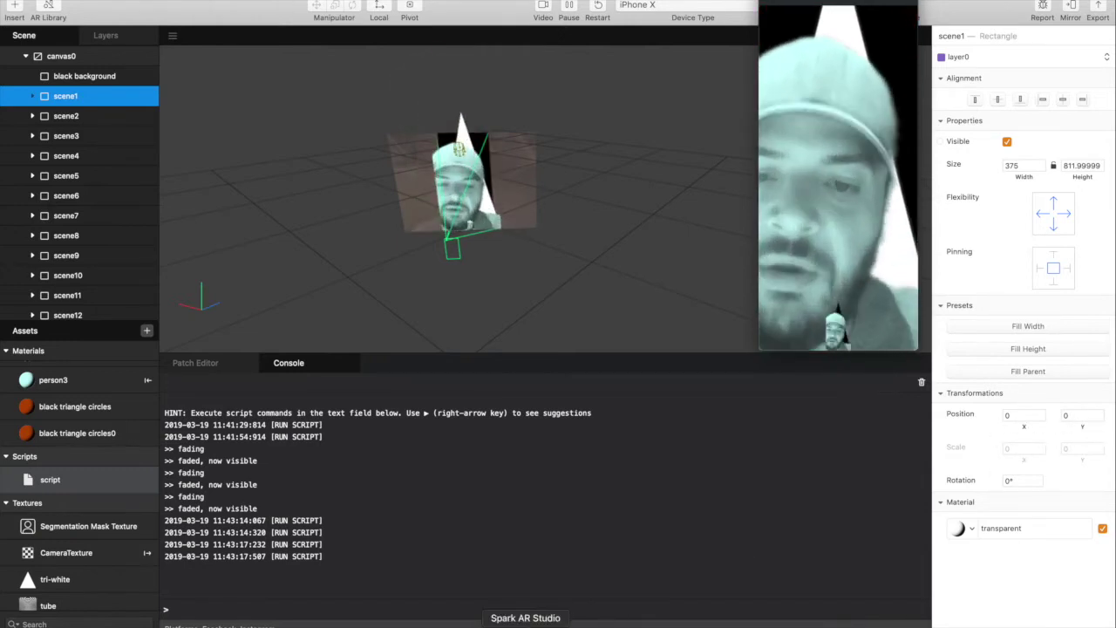
click(507, 623)
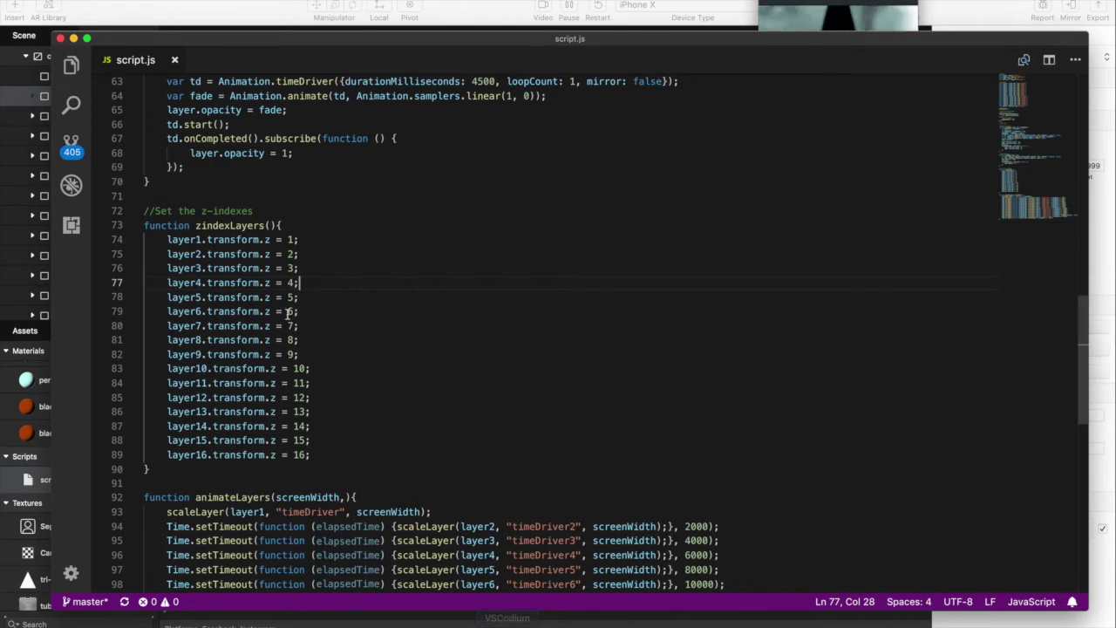
drag(161, 240, 293, 340)
drag(328, 392, 334, 450)
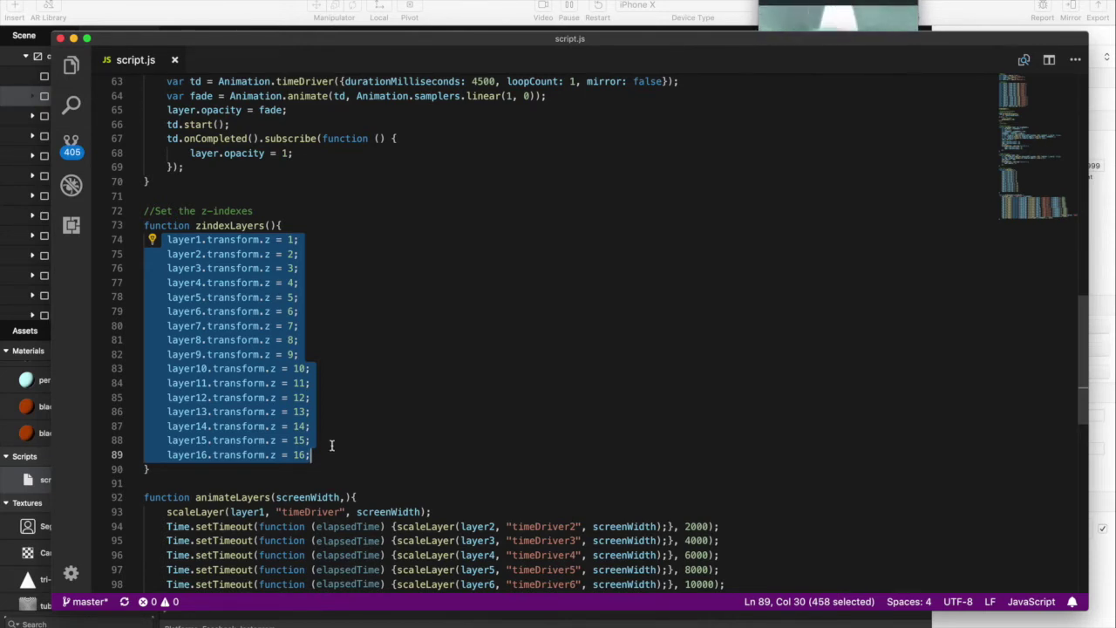
click(304, 237)
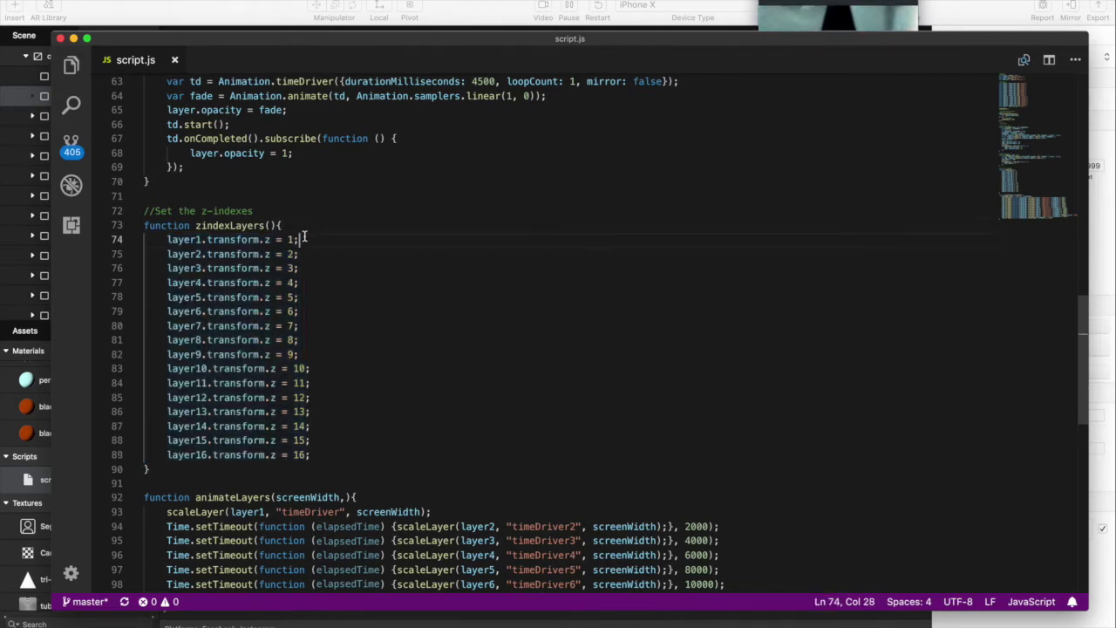
click(306, 251)
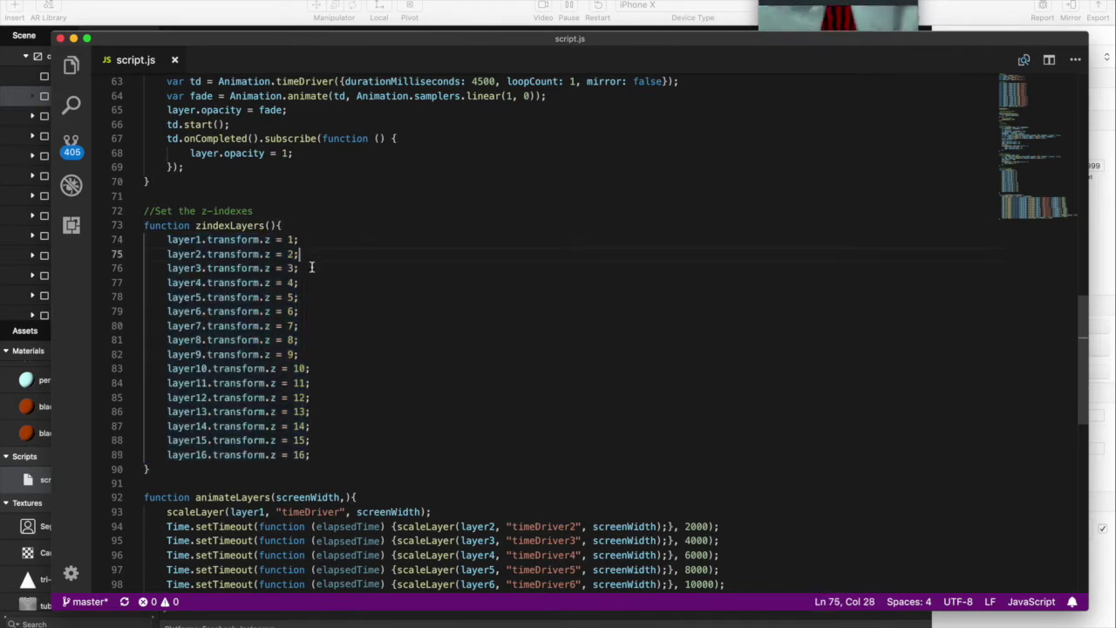
click(312, 266)
click(329, 454)
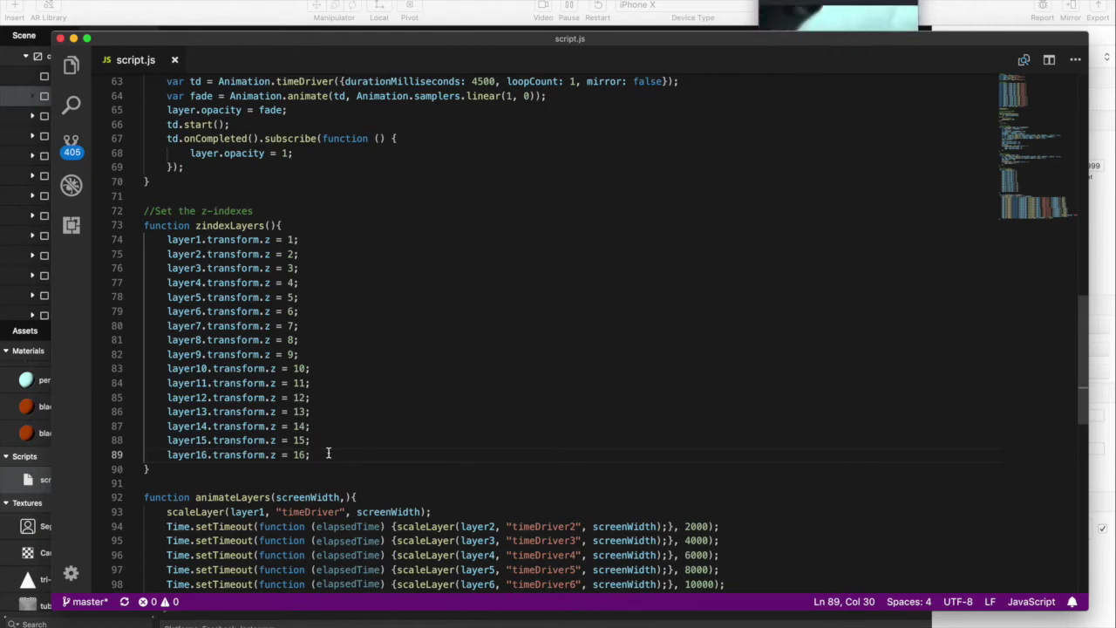
scroll(258, 406, down, 3)
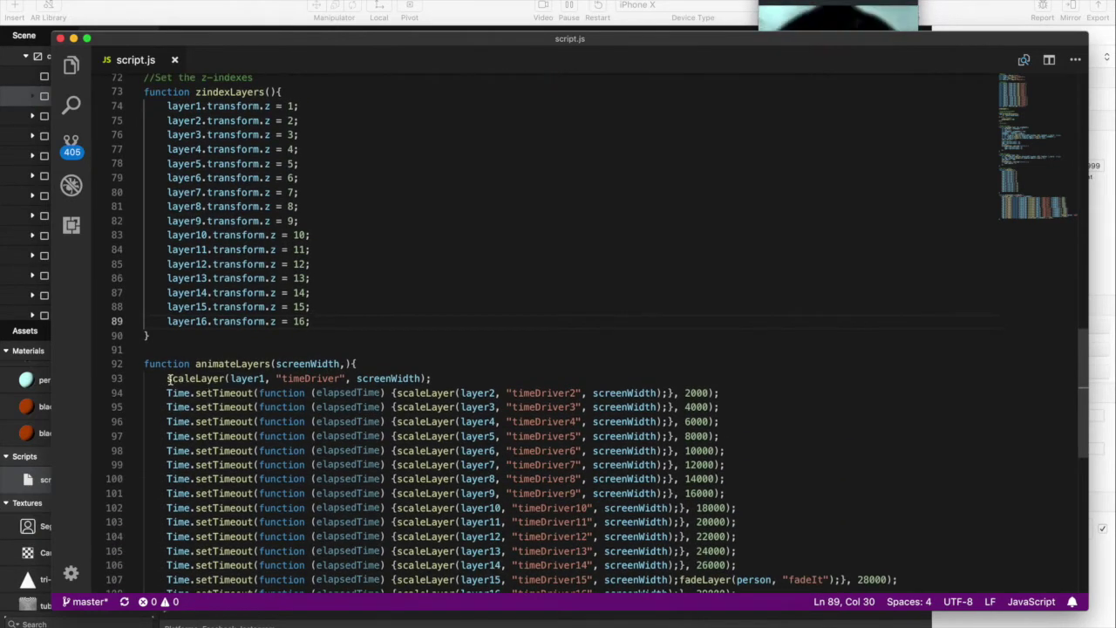
drag(169, 379, 441, 375)
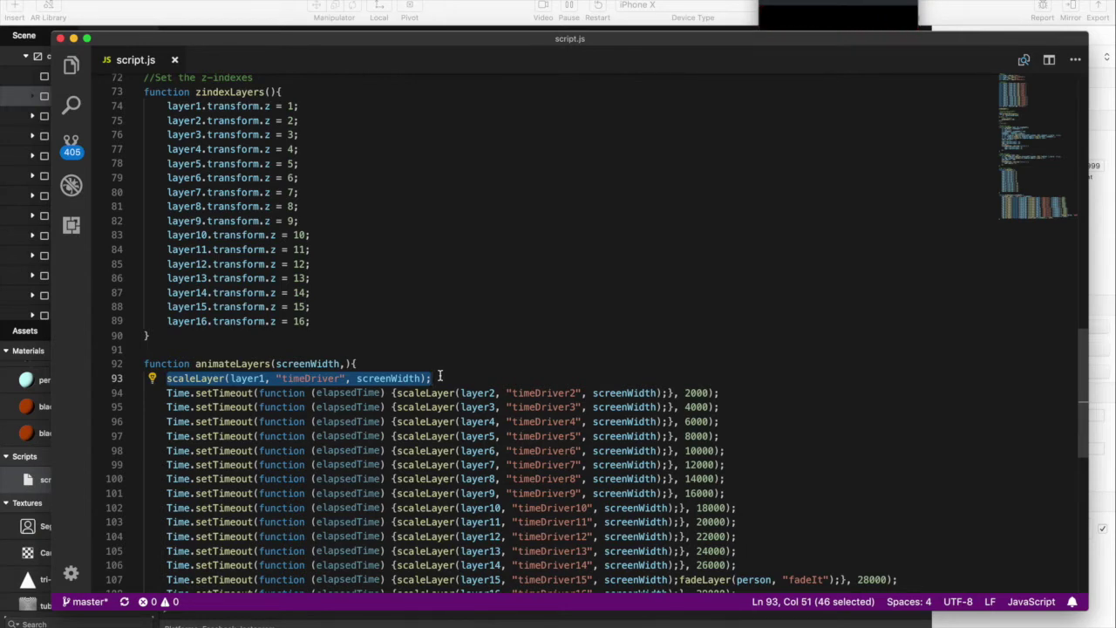
click(721, 393)
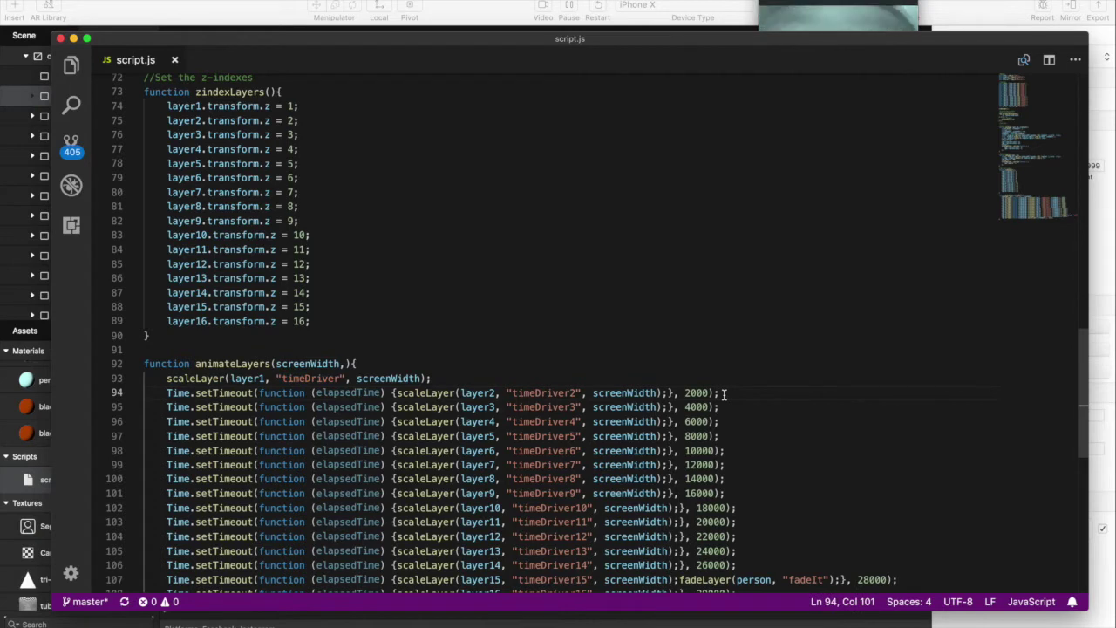
click(725, 406)
click(724, 422)
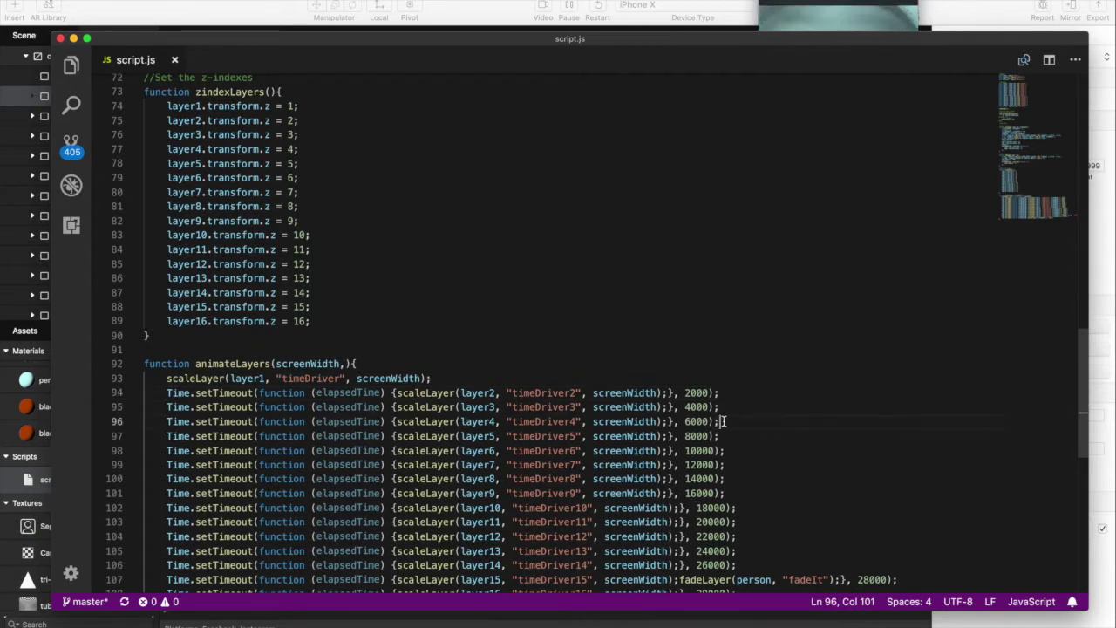
click(726, 435)
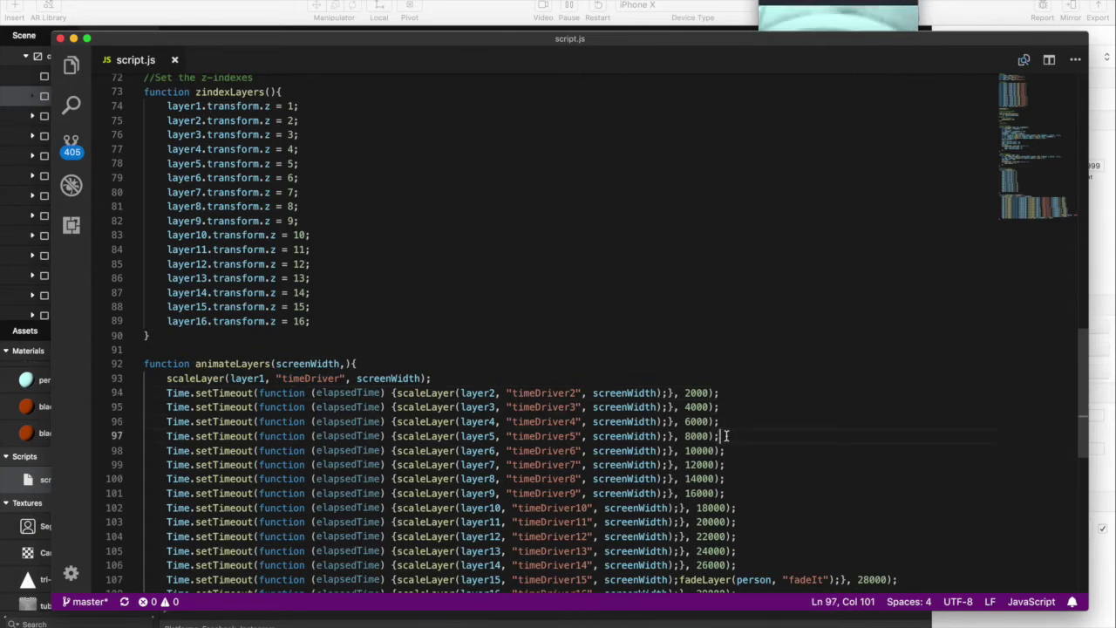
click(727, 450)
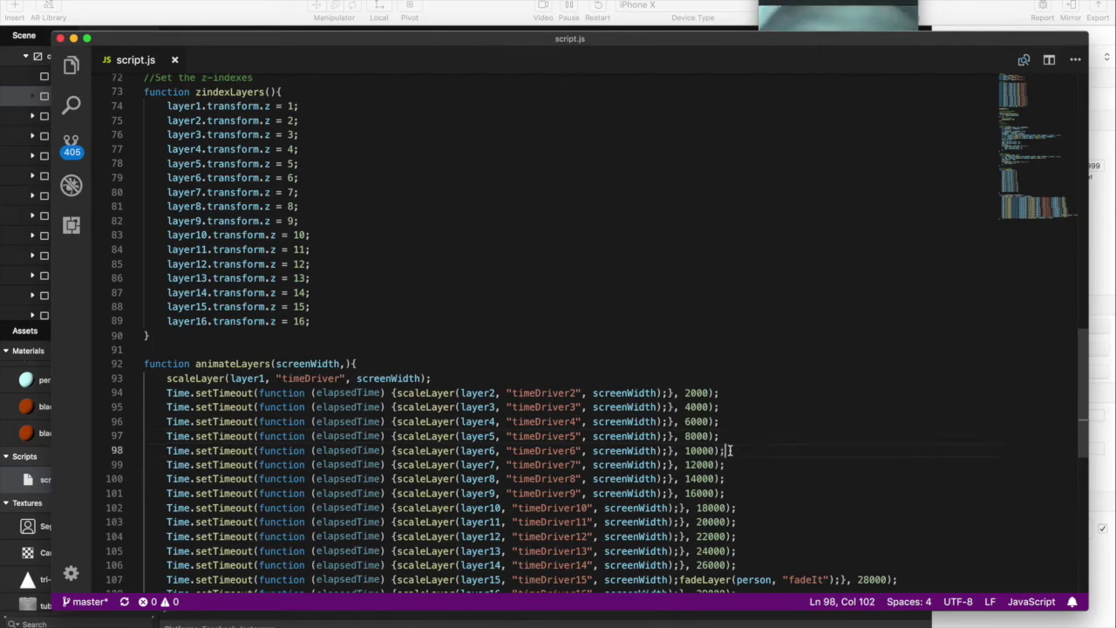
scroll(731, 449, down, 3)
drag(691, 291, 723, 375)
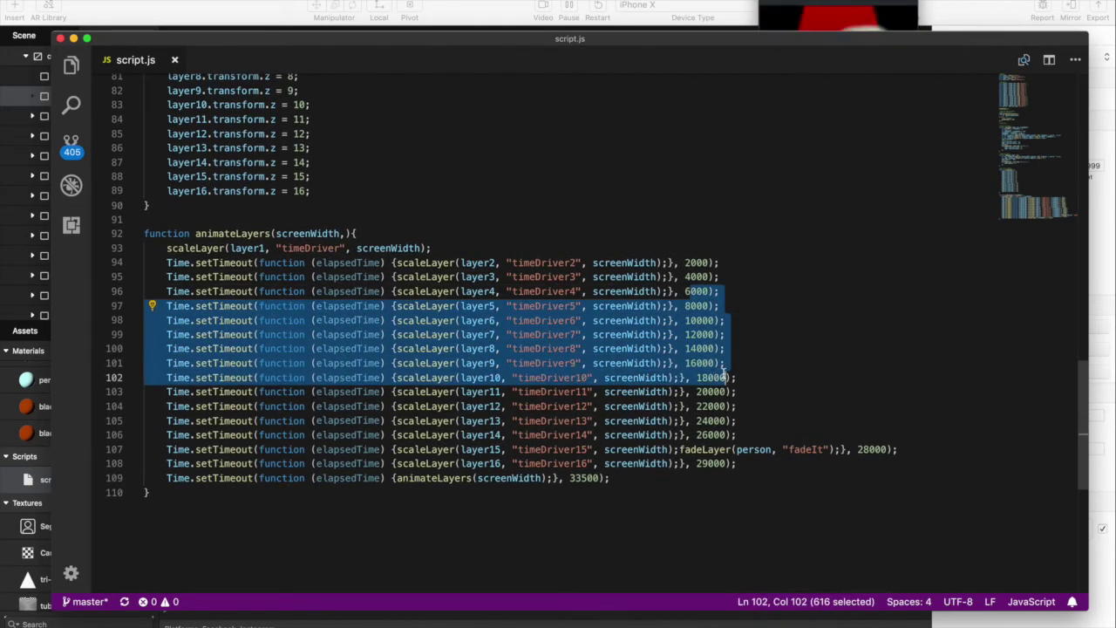
click(785, 435)
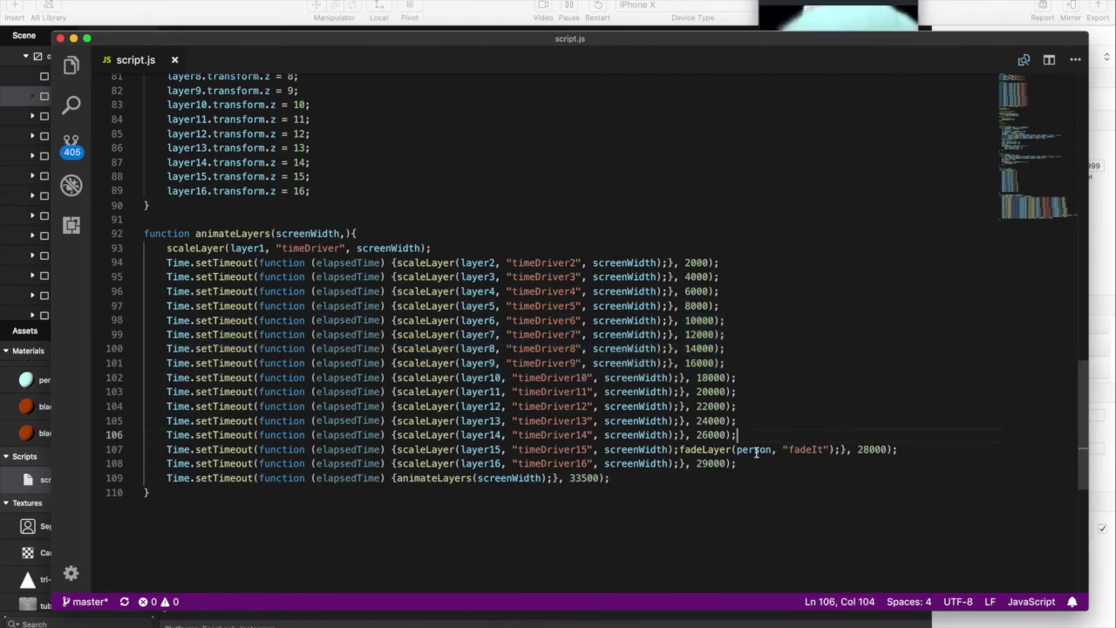
drag(681, 450, 887, 449)
drag(737, 463, 447, 459)
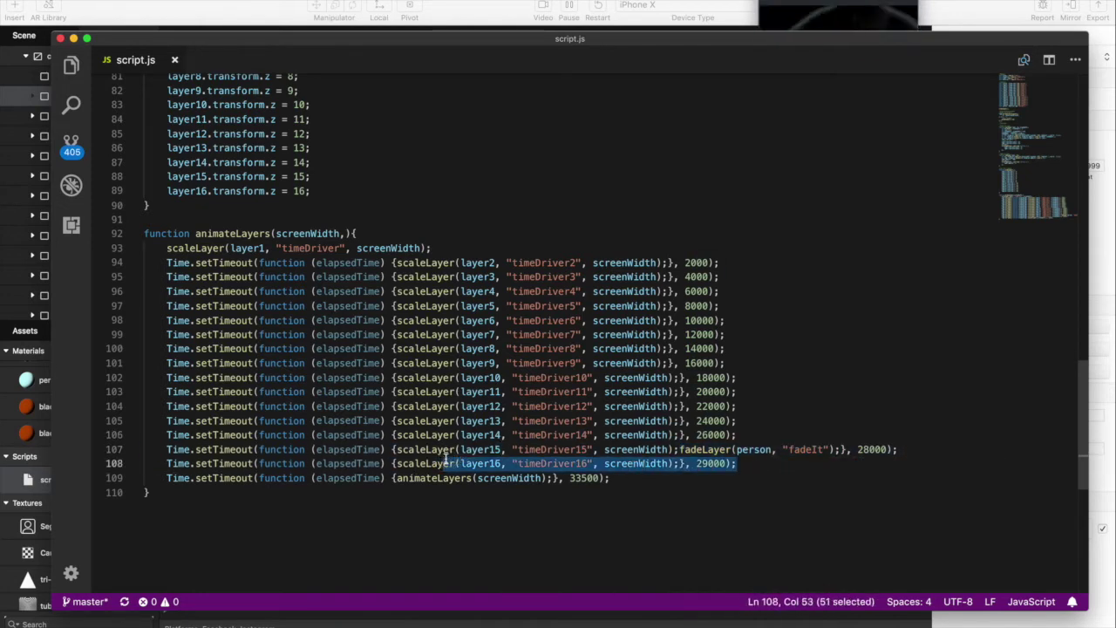
click(343, 478)
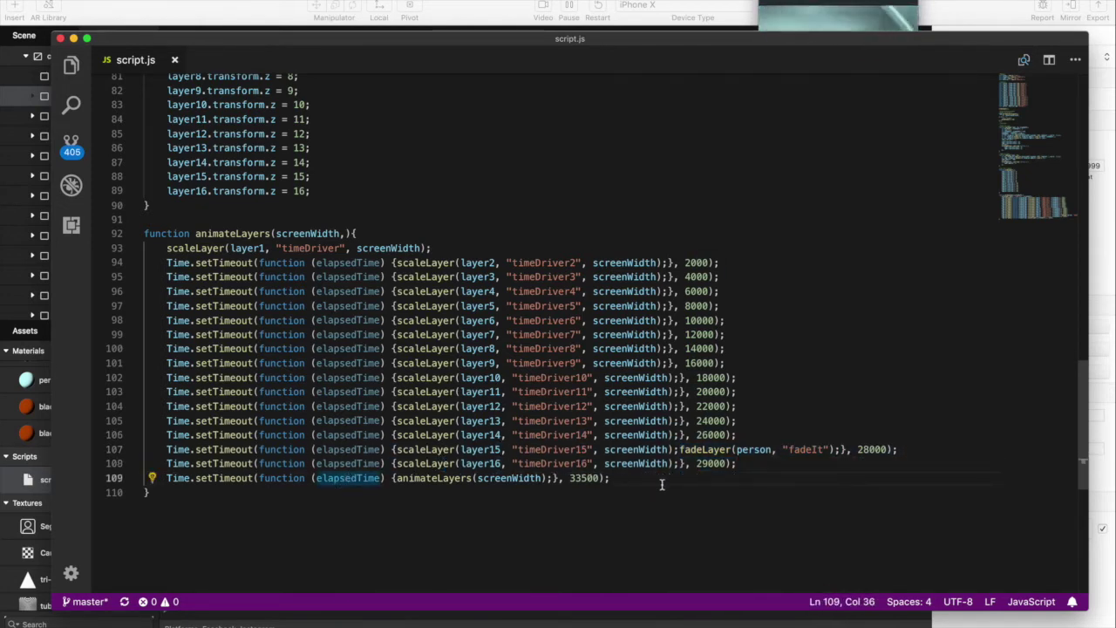
click(634, 477)
drag(633, 477, 157, 482)
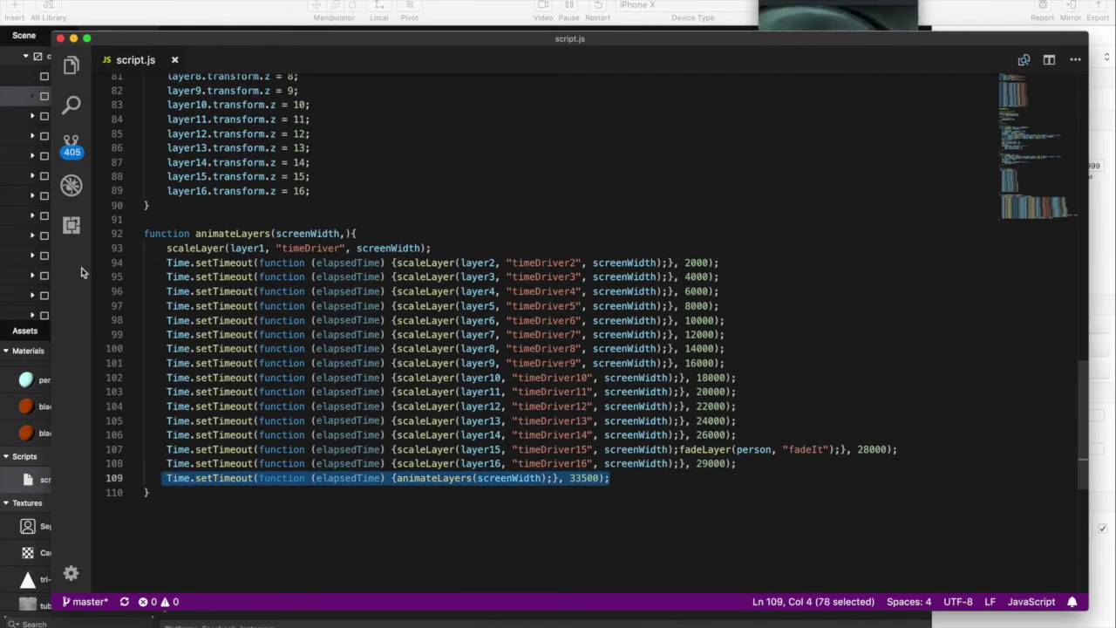
click(136, 233)
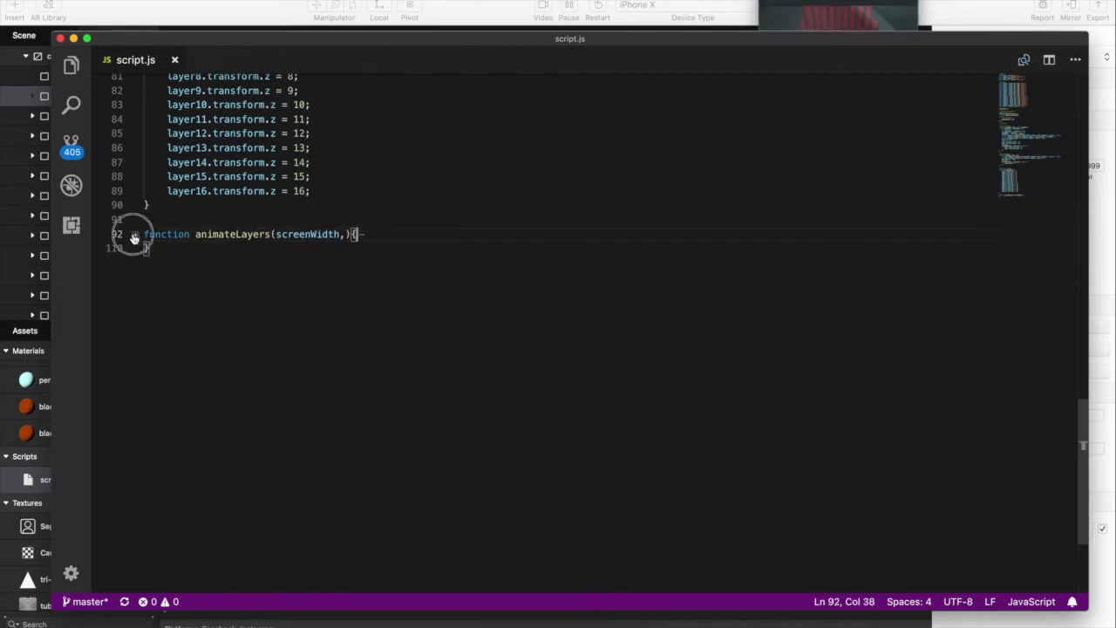
click(135, 234)
key(super+l)
shift+drag(160, 294, 199, 491)
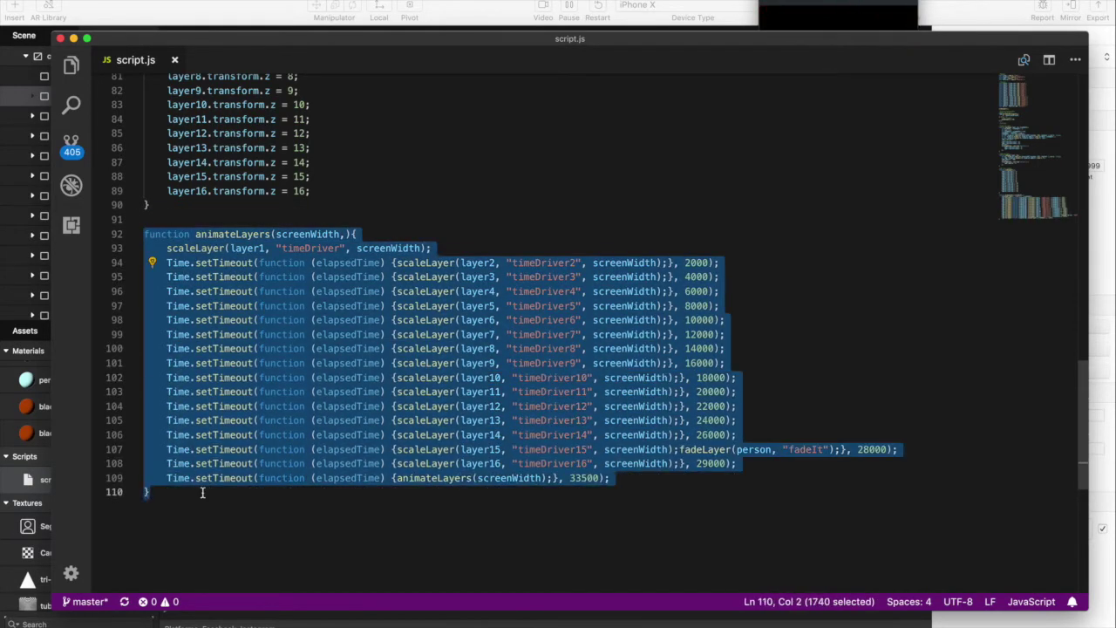
click(199, 491)
drag(614, 478, 523, 478)
click(399, 478)
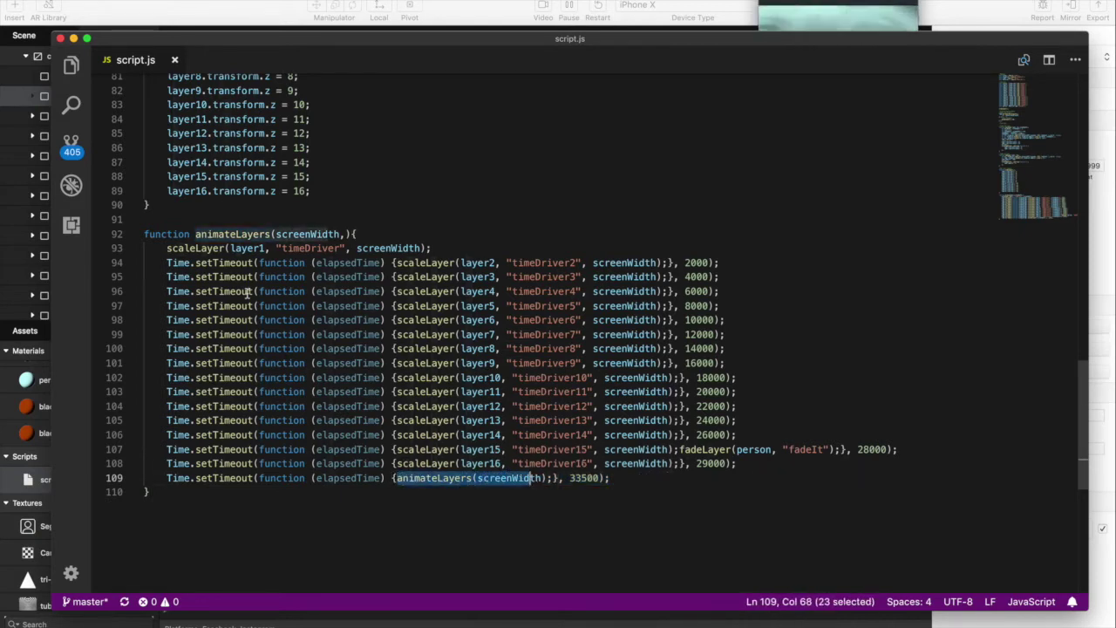
click(265, 226)
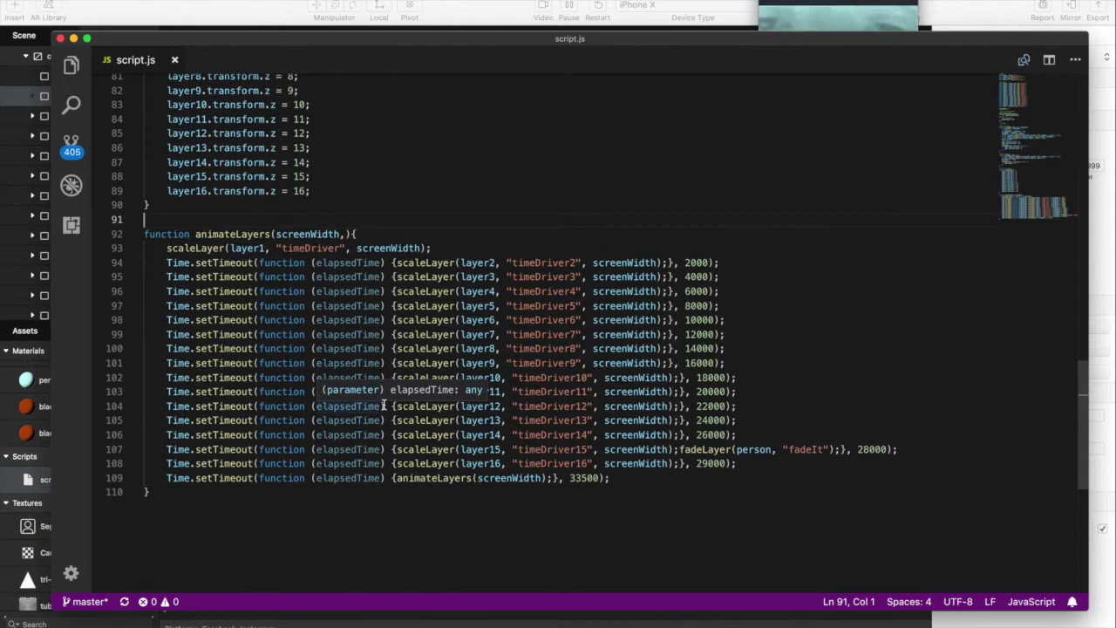
scroll(384, 406, up, 3)
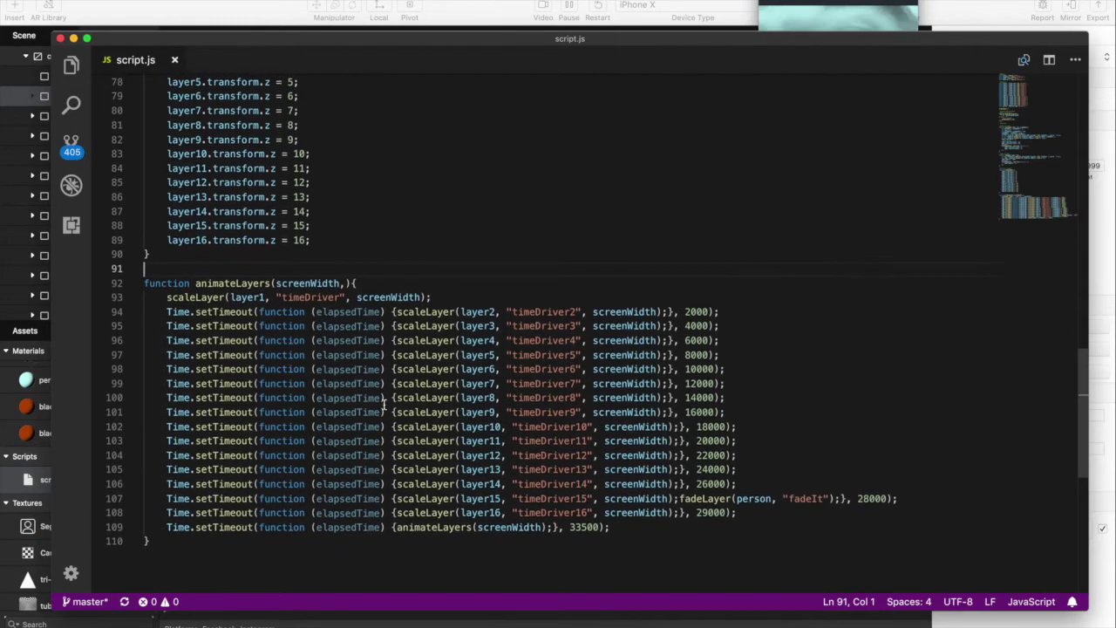
drag(393, 316, 455, 312)
click(455, 312)
scroll(454, 312, up, 10)
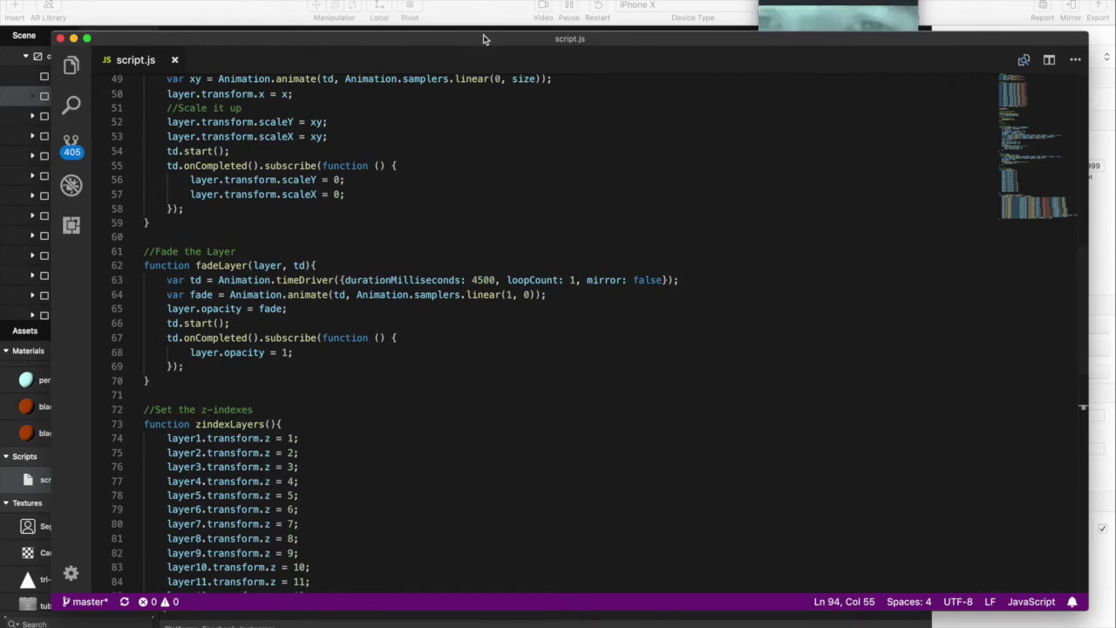
click(425, 211)
scroll(426, 212, up, 6)
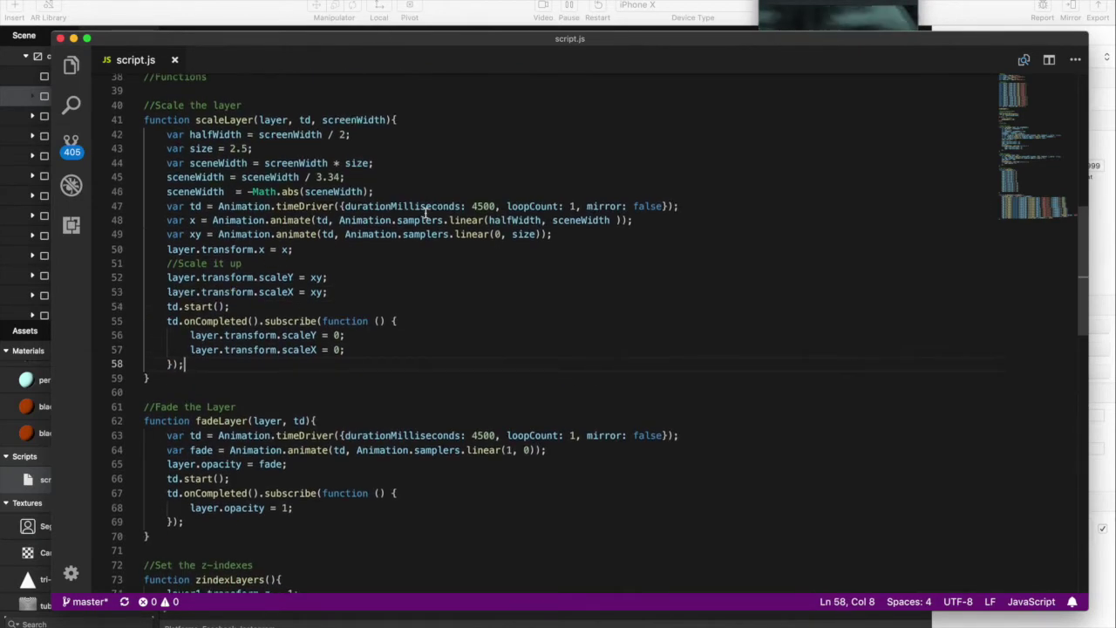
click(407, 220)
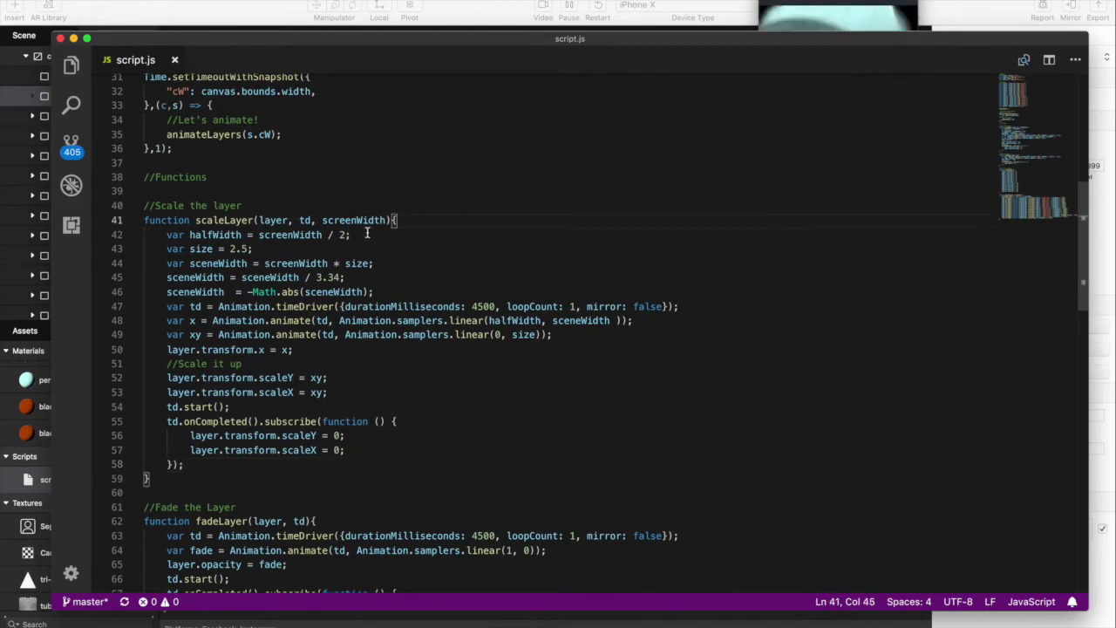
drag(352, 234, 166, 235)
click(246, 263)
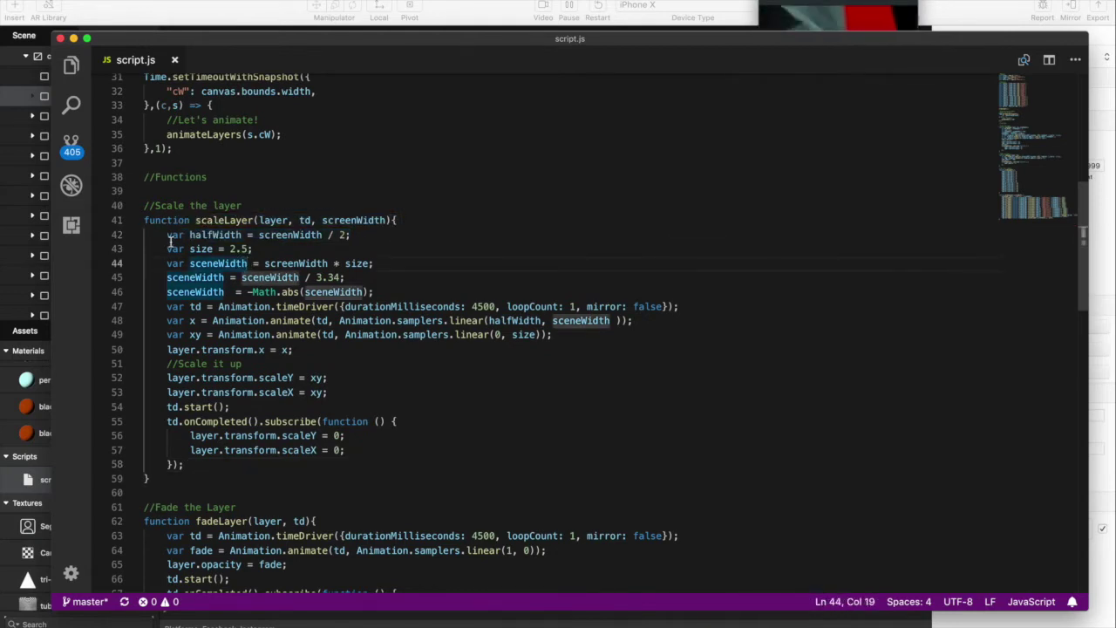
click(162, 235)
drag(167, 235, 371, 238)
drag(258, 248, 166, 249)
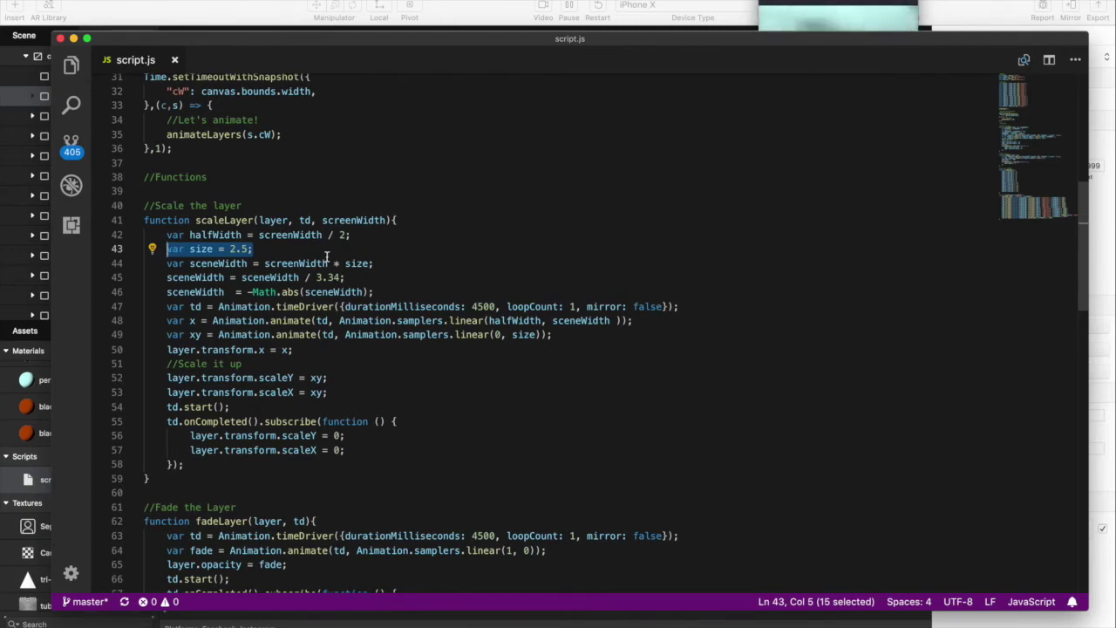
click(398, 265)
drag(397, 267, 164, 265)
click(408, 281)
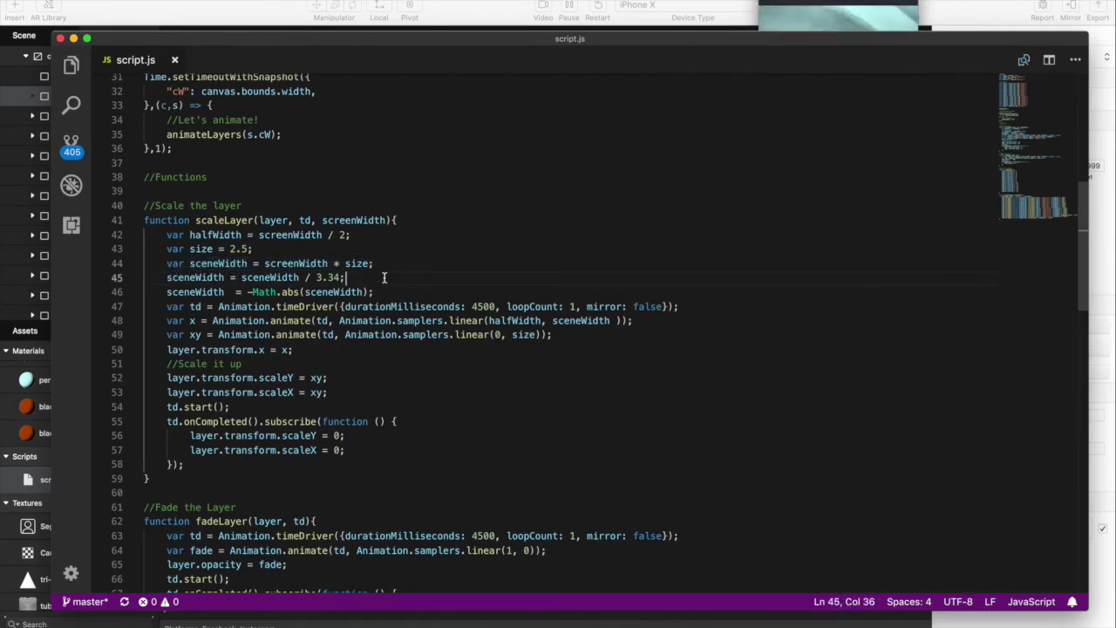
drag(191, 264, 245, 264)
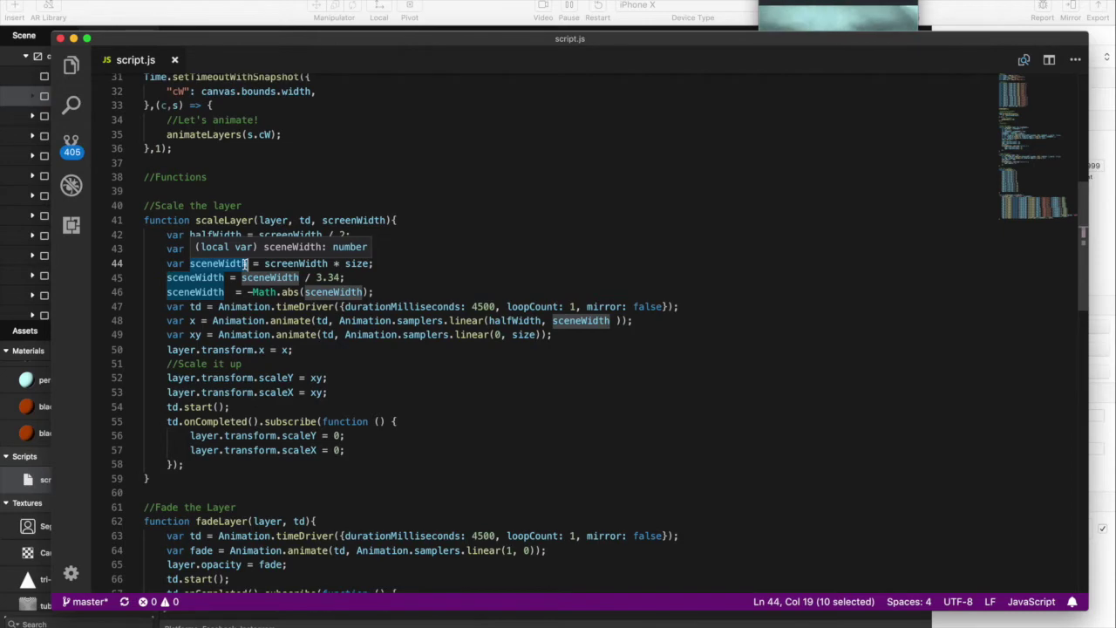
key(super+Tab)
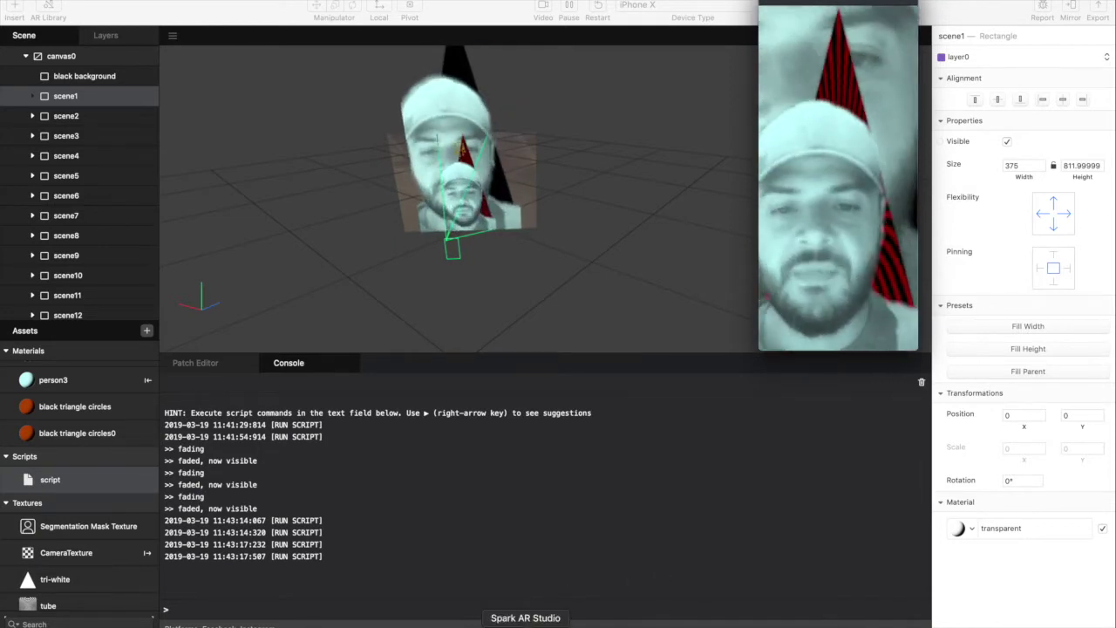
click(499, 624)
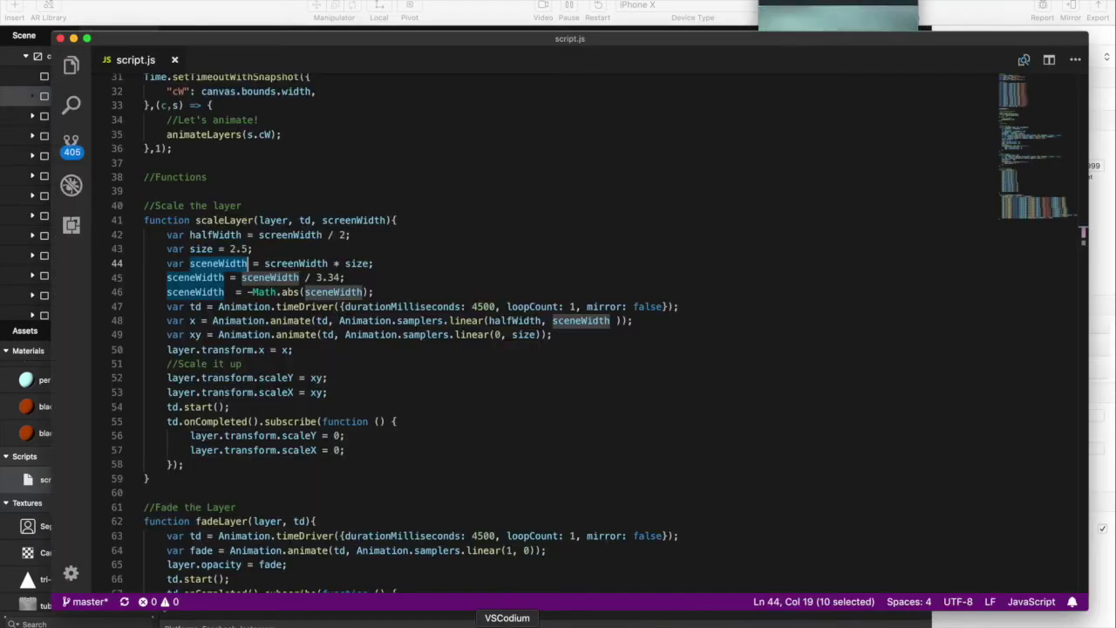
click(364, 421)
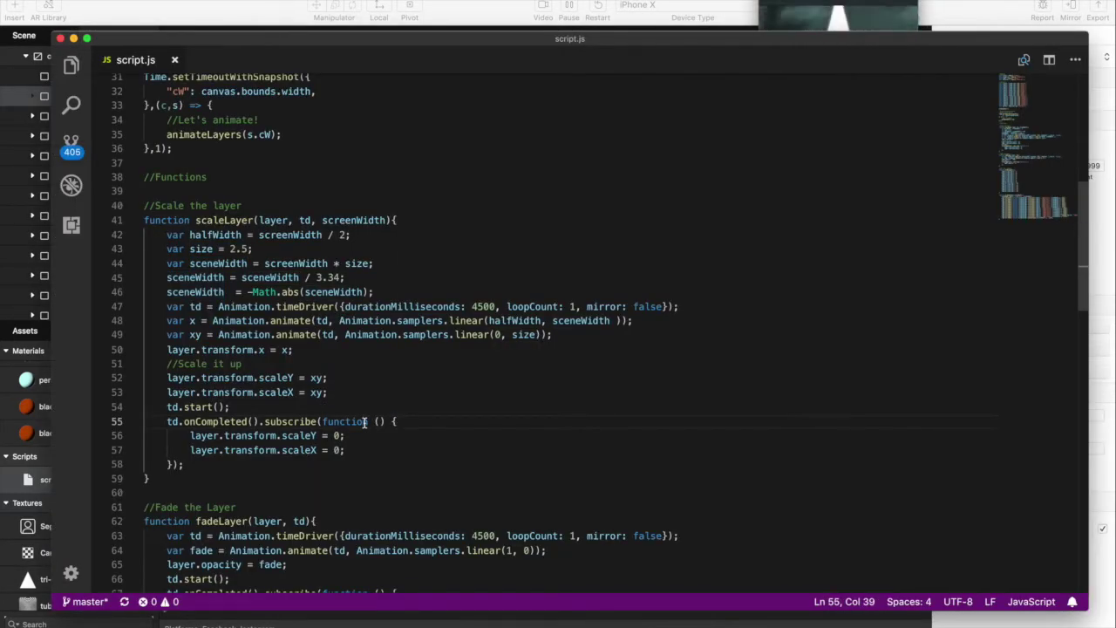
click(169, 307)
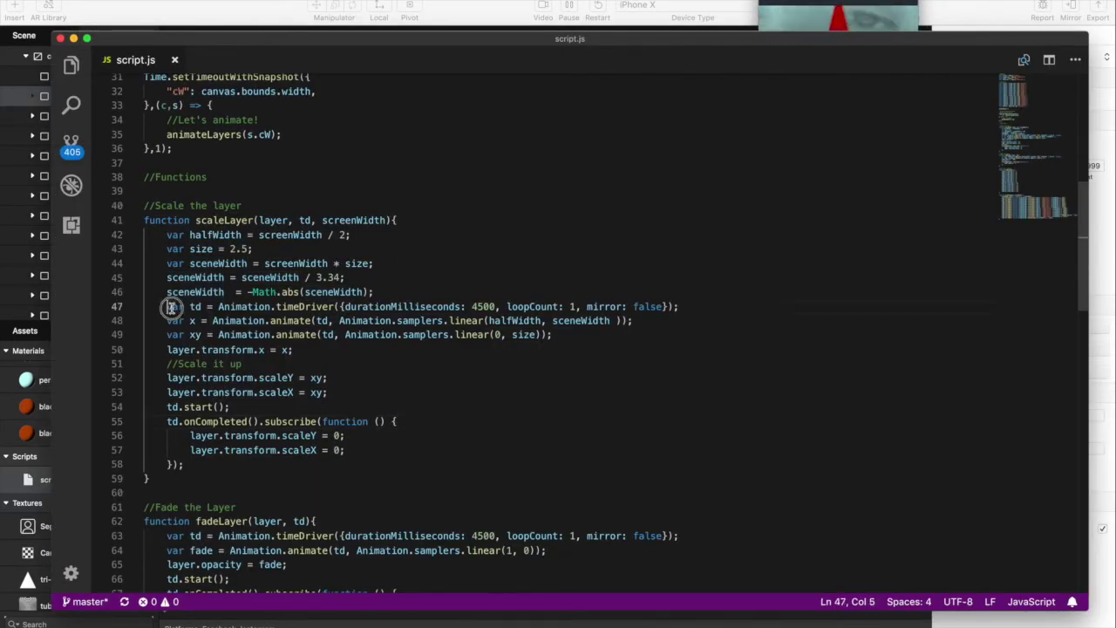
drag(170, 307, 290, 321)
click(273, 277)
click(375, 263)
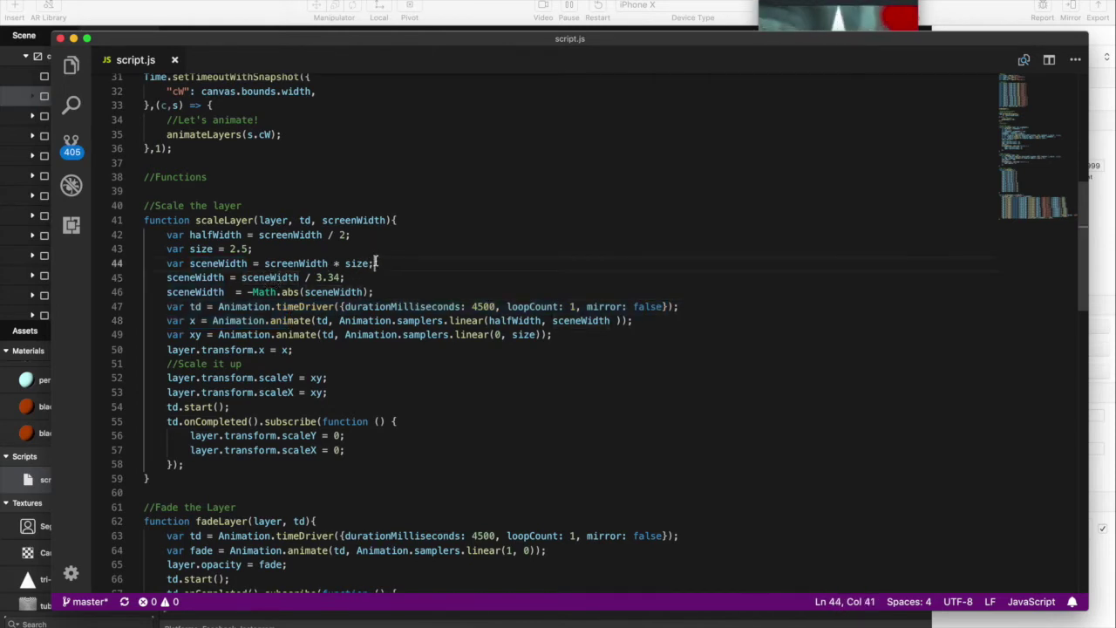
drag(342, 278, 321, 277)
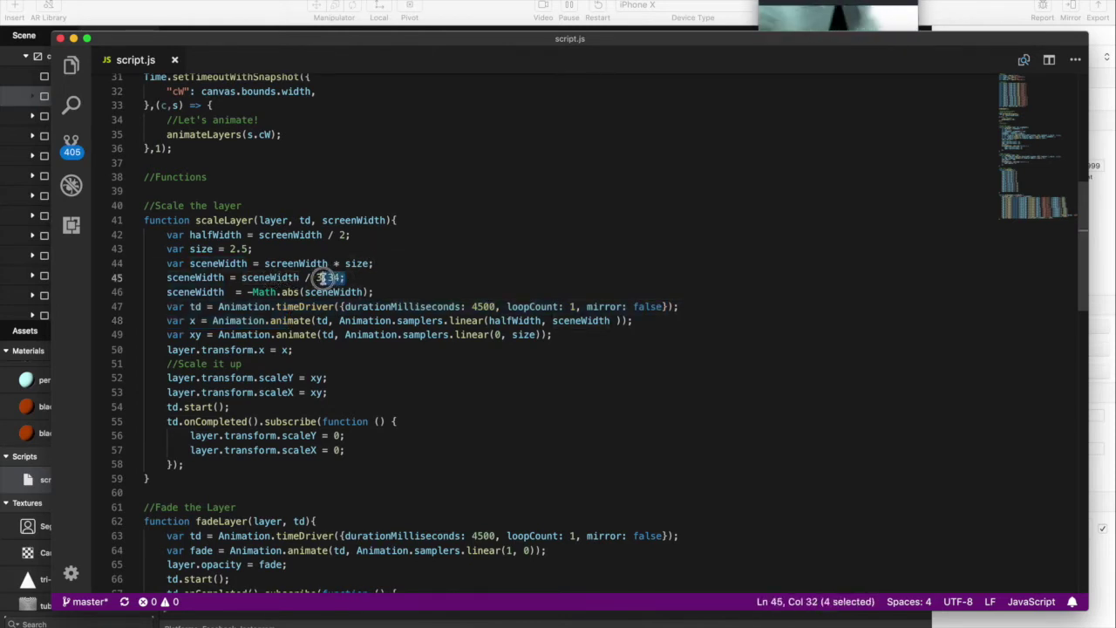
click(356, 278)
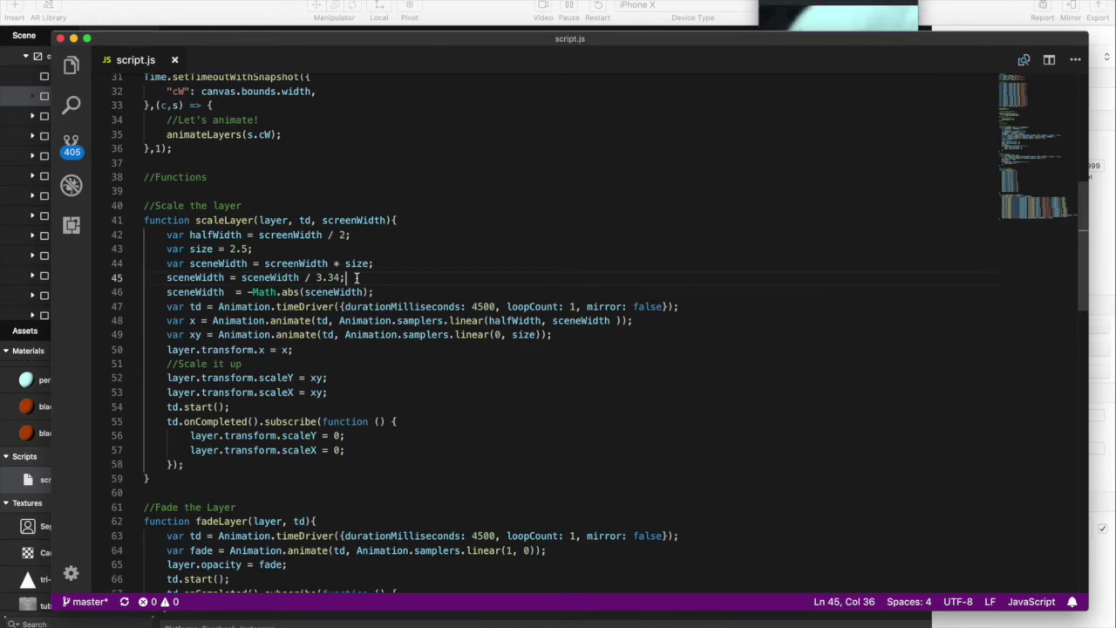
drag(316, 277, 342, 279)
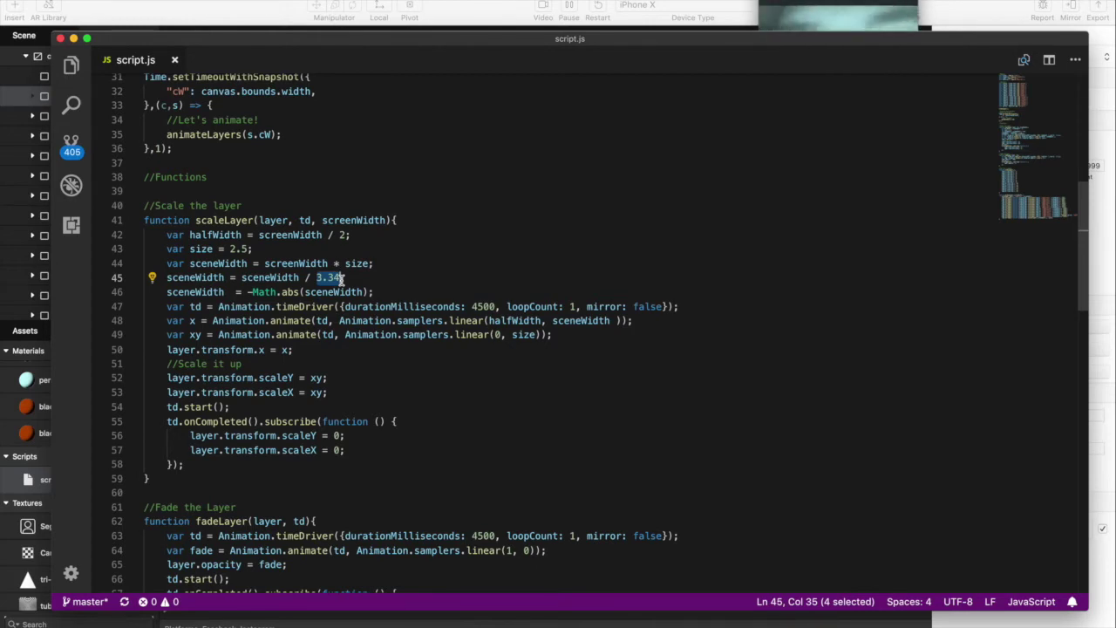
key(Up)
drag(316, 277, 340, 277)
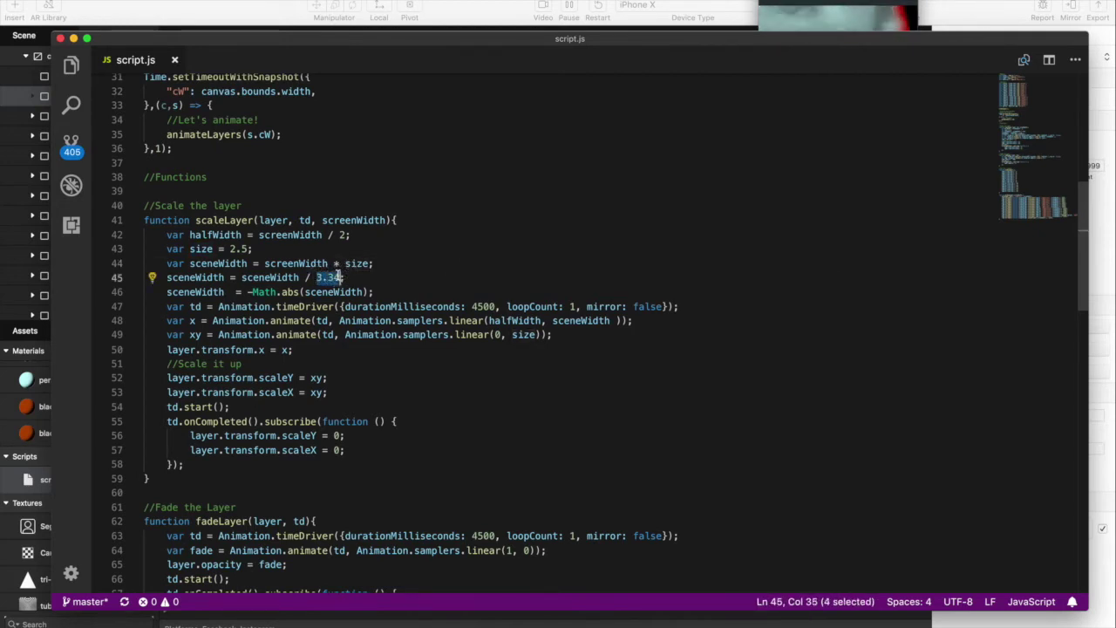
click(399, 293)
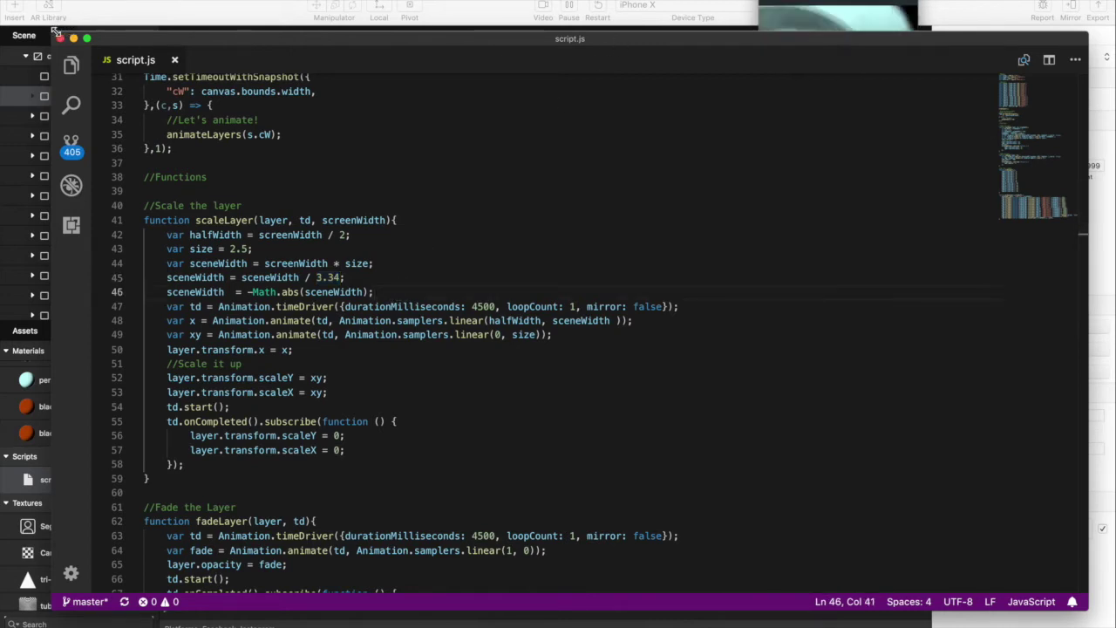
click(88, 39)
drag(181, 57, 35, 17)
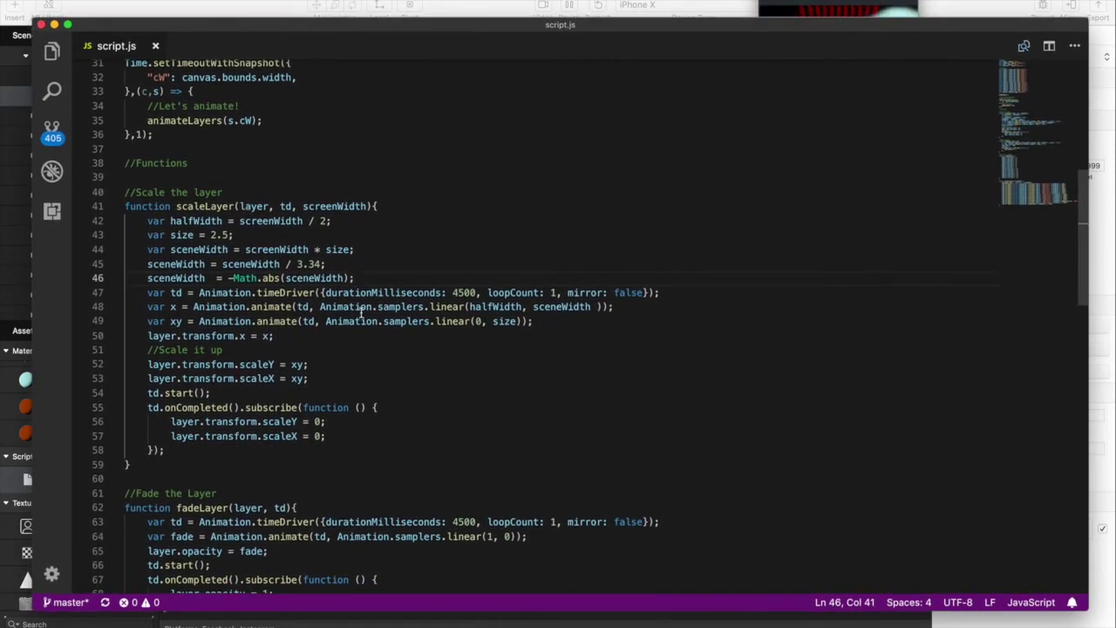
drag(356, 277, 148, 277)
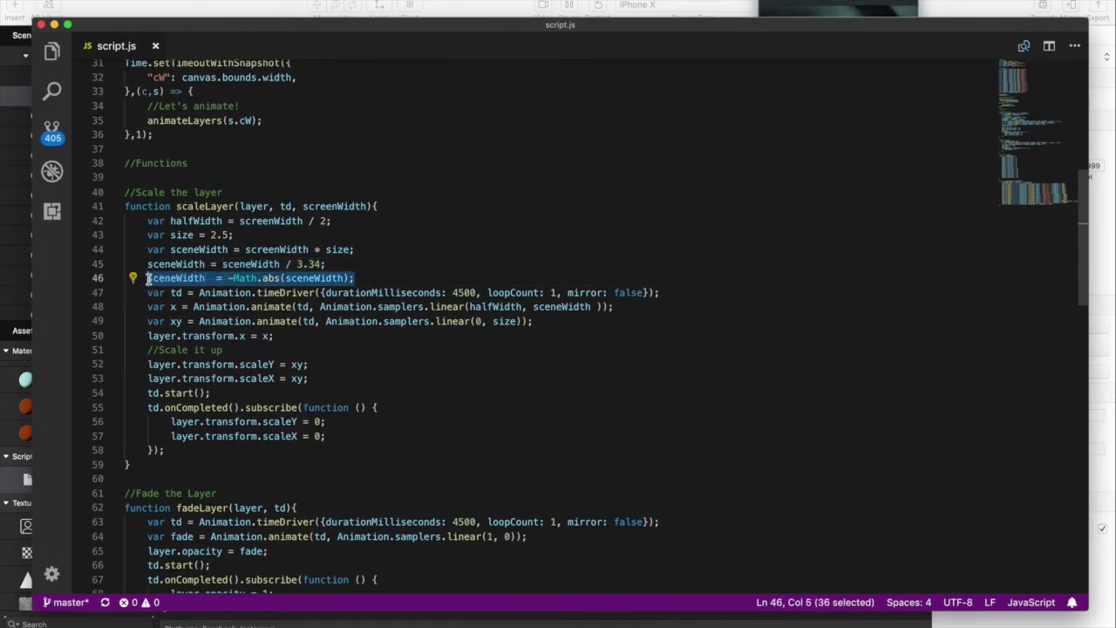
click(412, 277)
click(234, 278)
drag(234, 277, 320, 277)
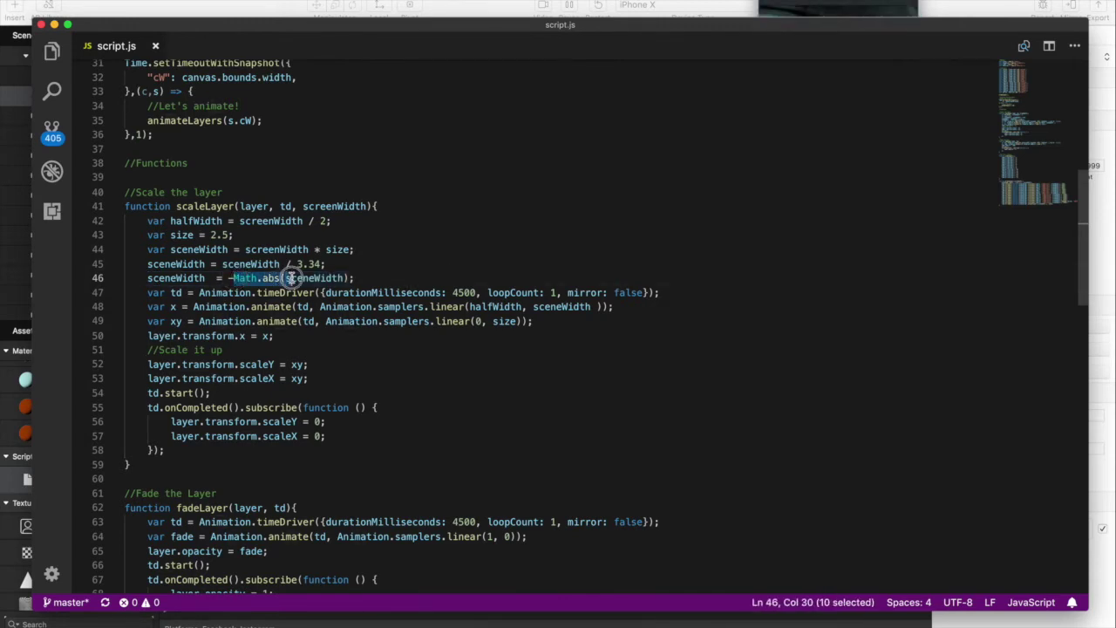
click(320, 277)
click(351, 278)
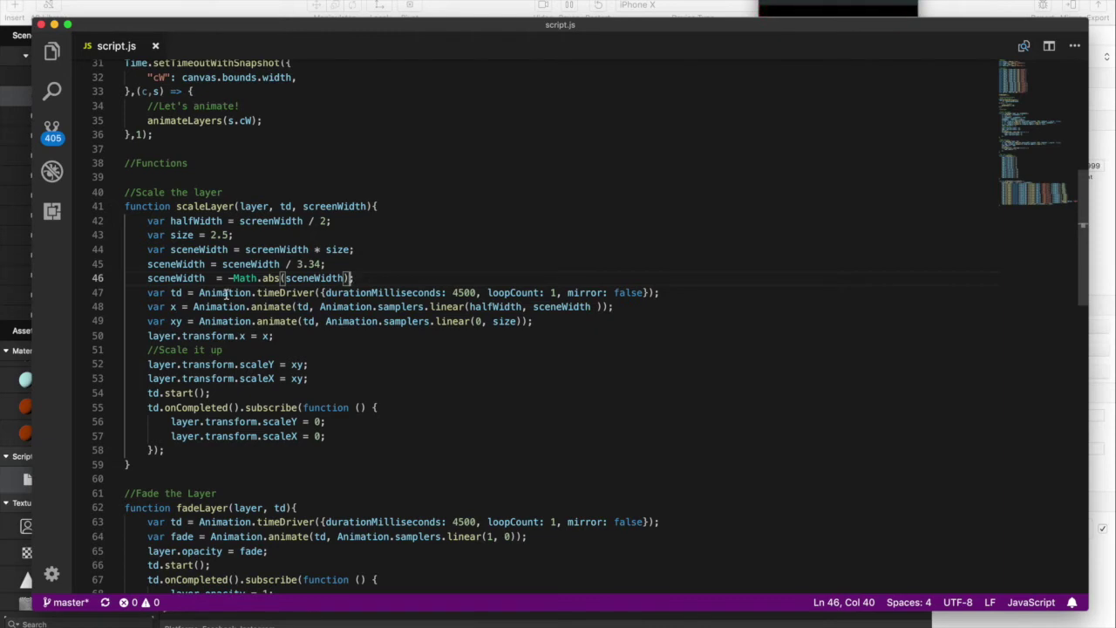
drag(148, 292, 310, 322)
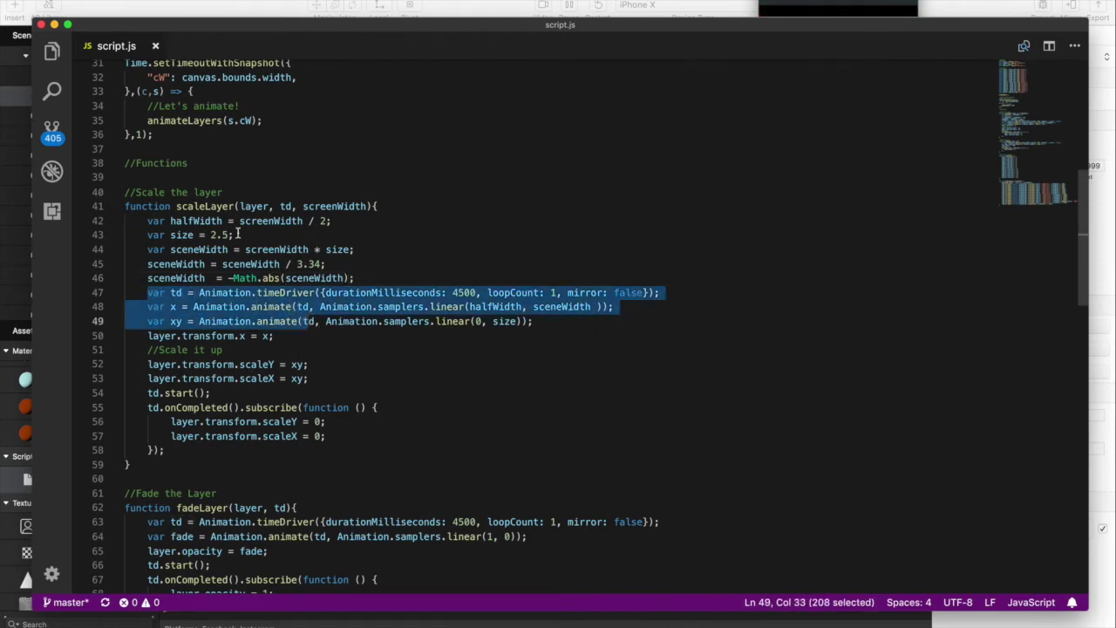
click(208, 205)
drag(125, 207, 225, 460)
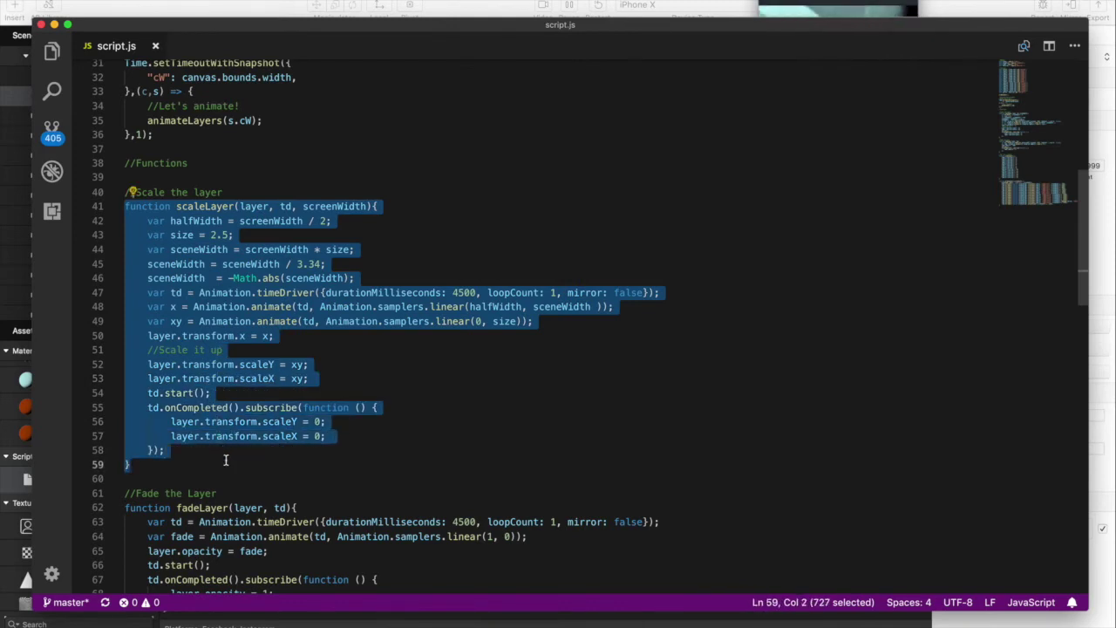
click(225, 459)
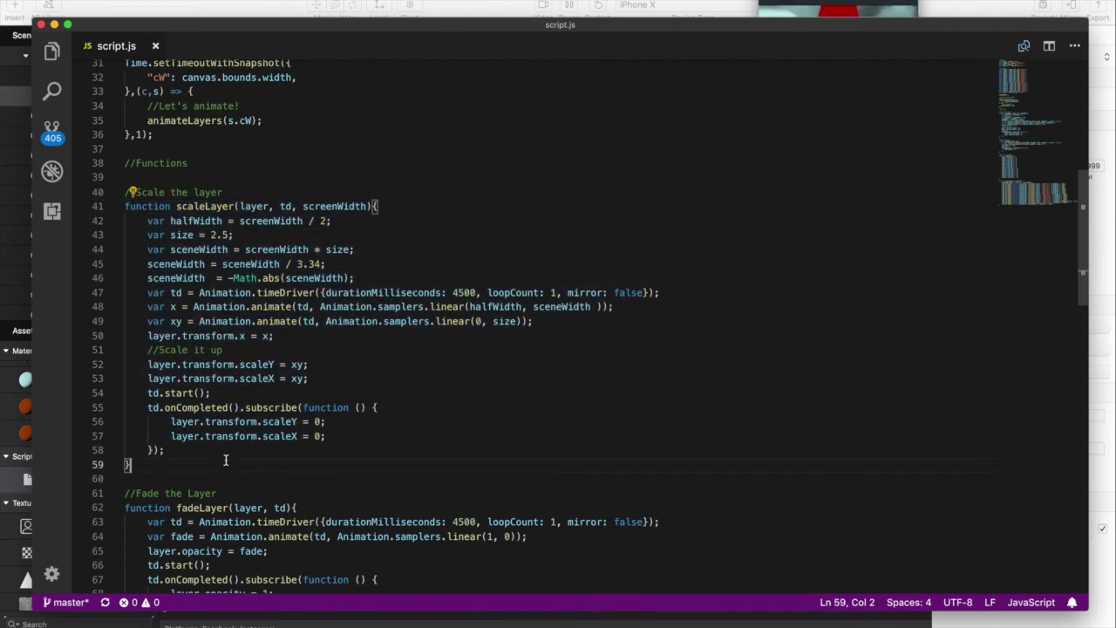
click(286, 206)
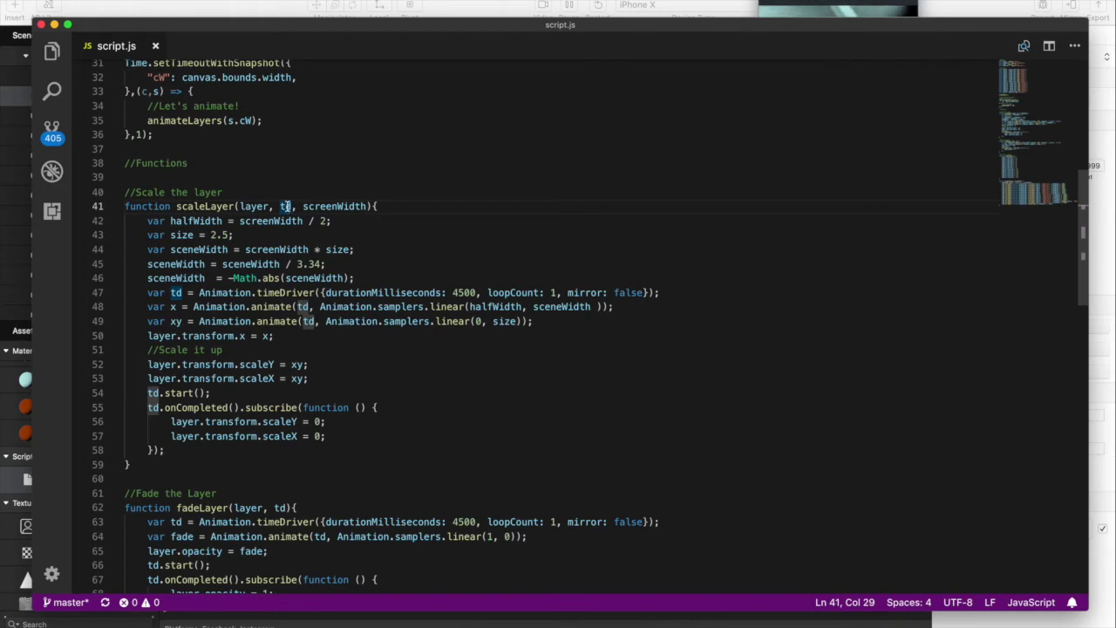
click(245, 207)
click(318, 207)
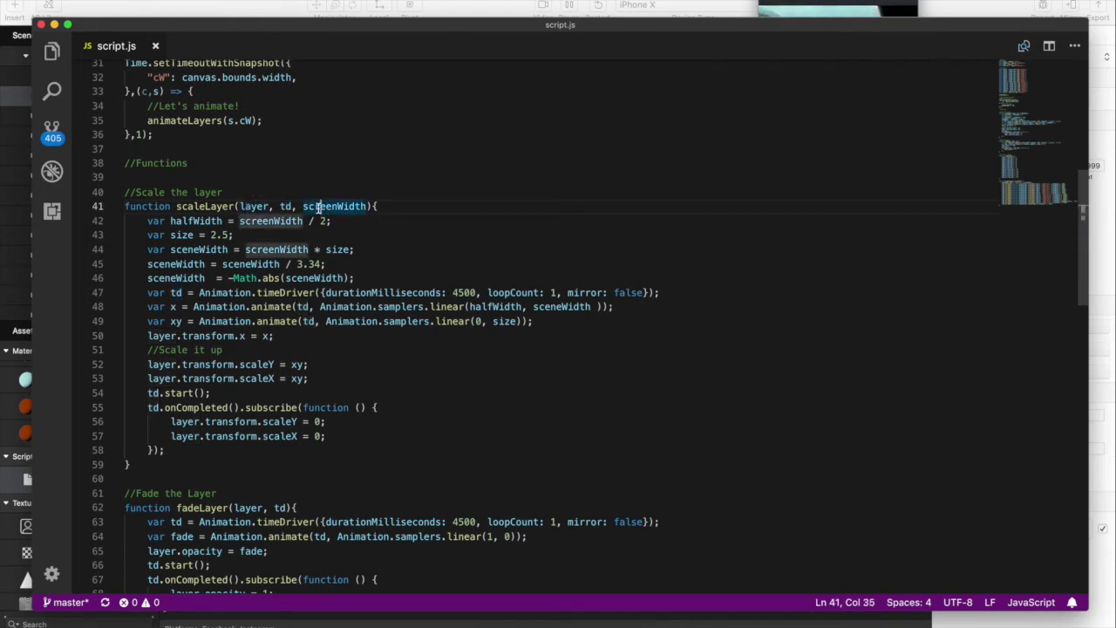
click(315, 295)
click(253, 364)
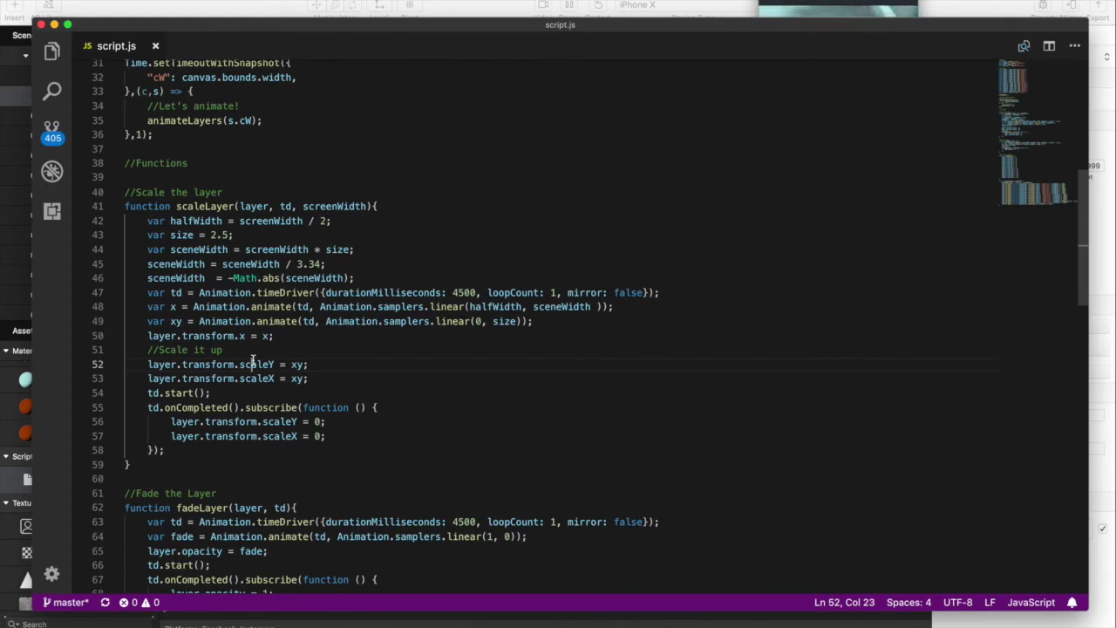
drag(148, 336, 278, 336)
click(278, 336)
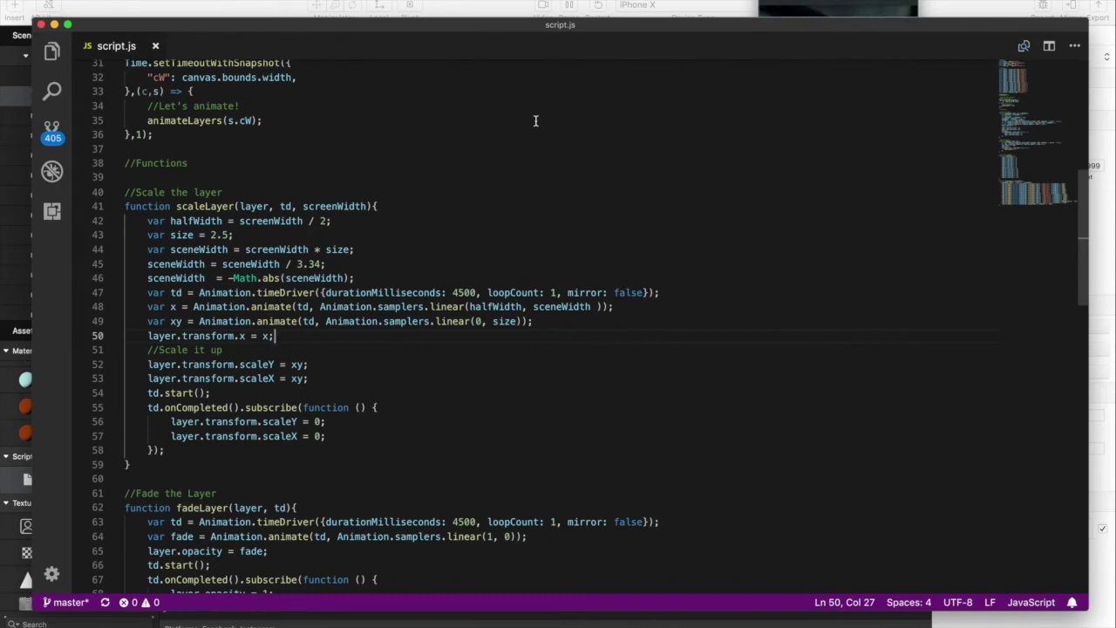
drag(275, 335, 635, 313)
click(588, 335)
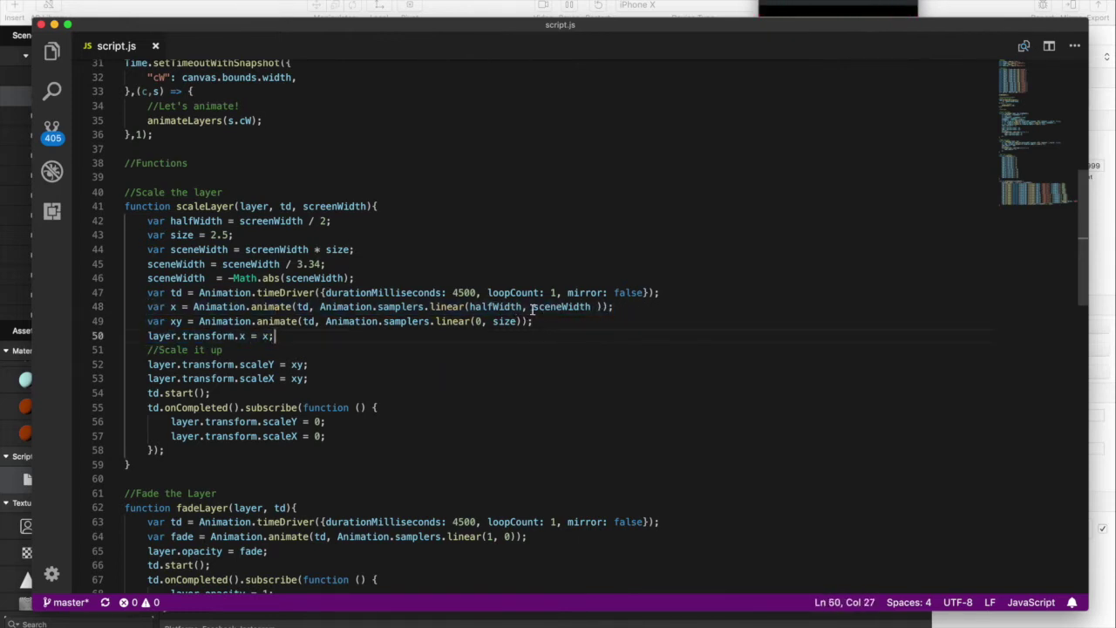
click(488, 307)
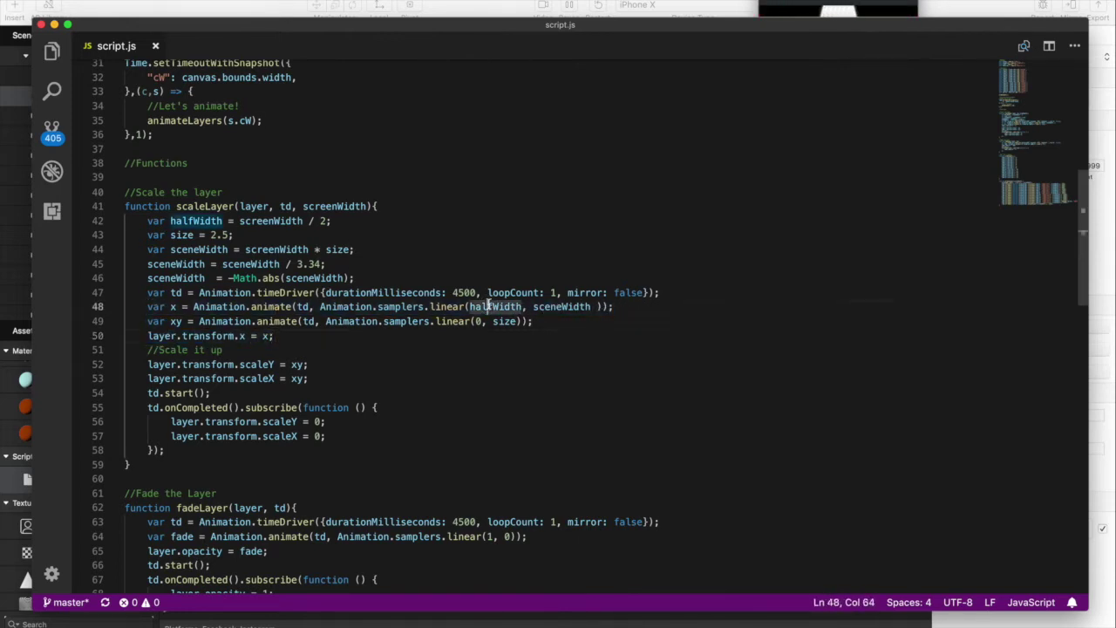
click(562, 306)
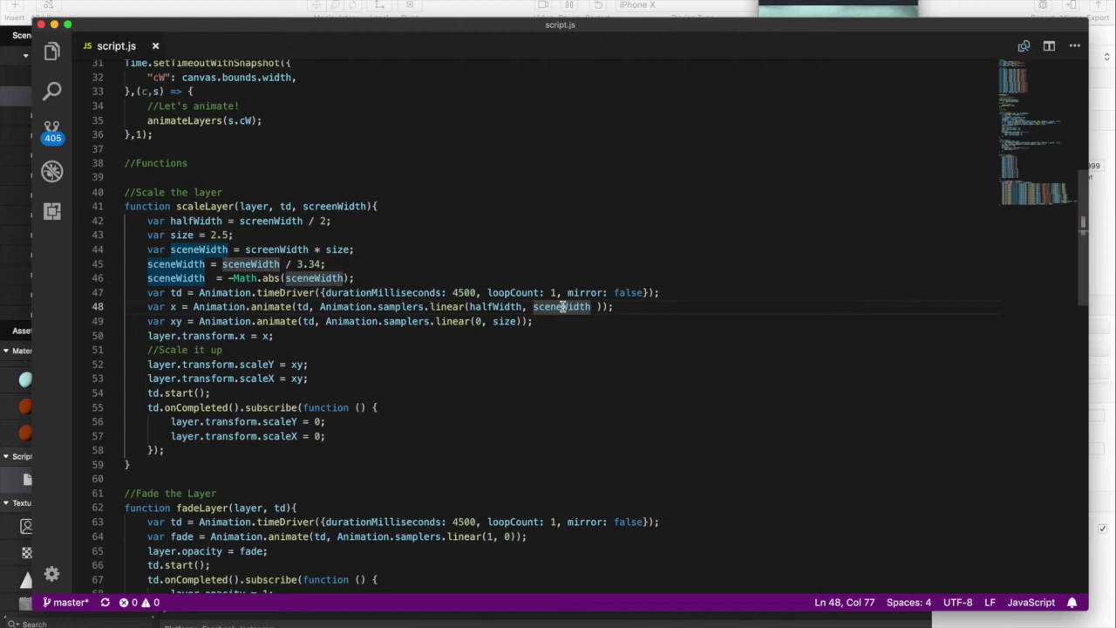
click(493, 307)
click(563, 306)
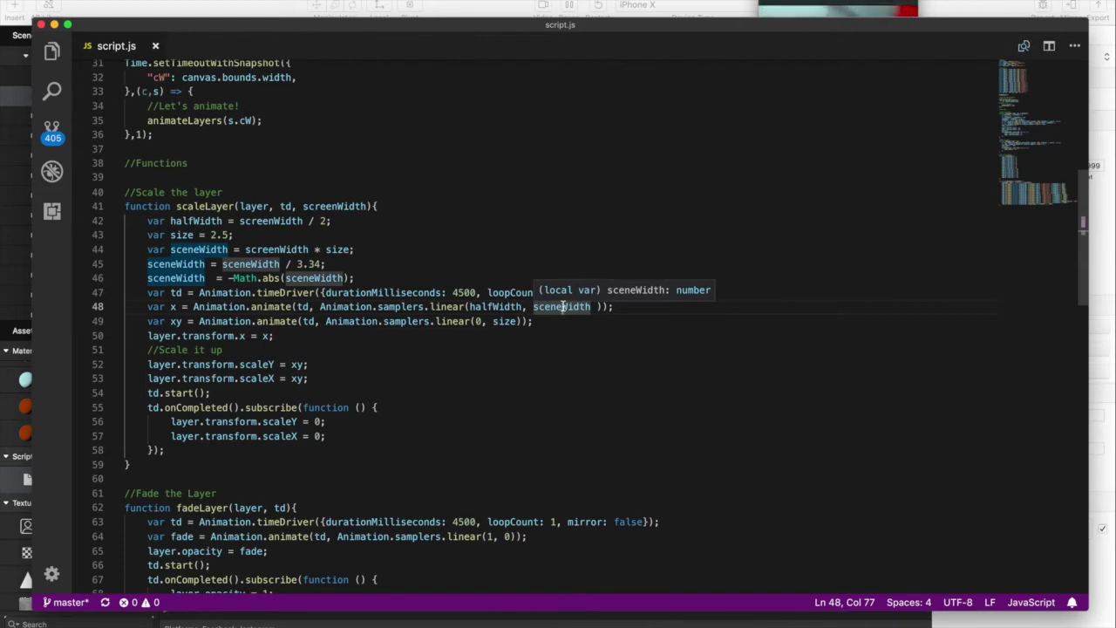
drag(160, 323, 208, 322)
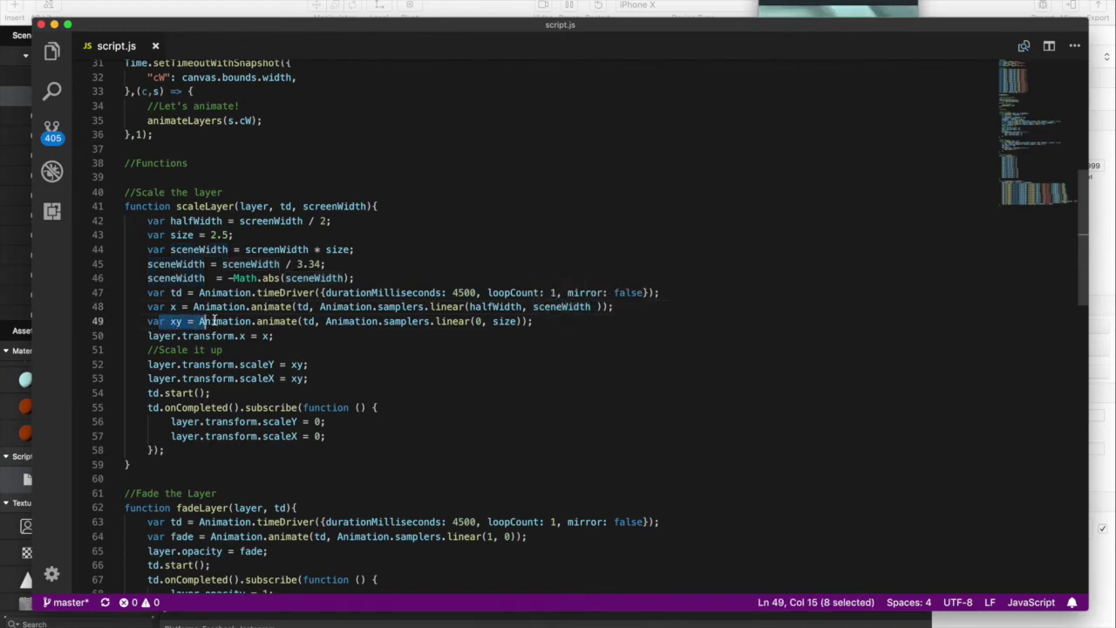
click(257, 321)
click(475, 321)
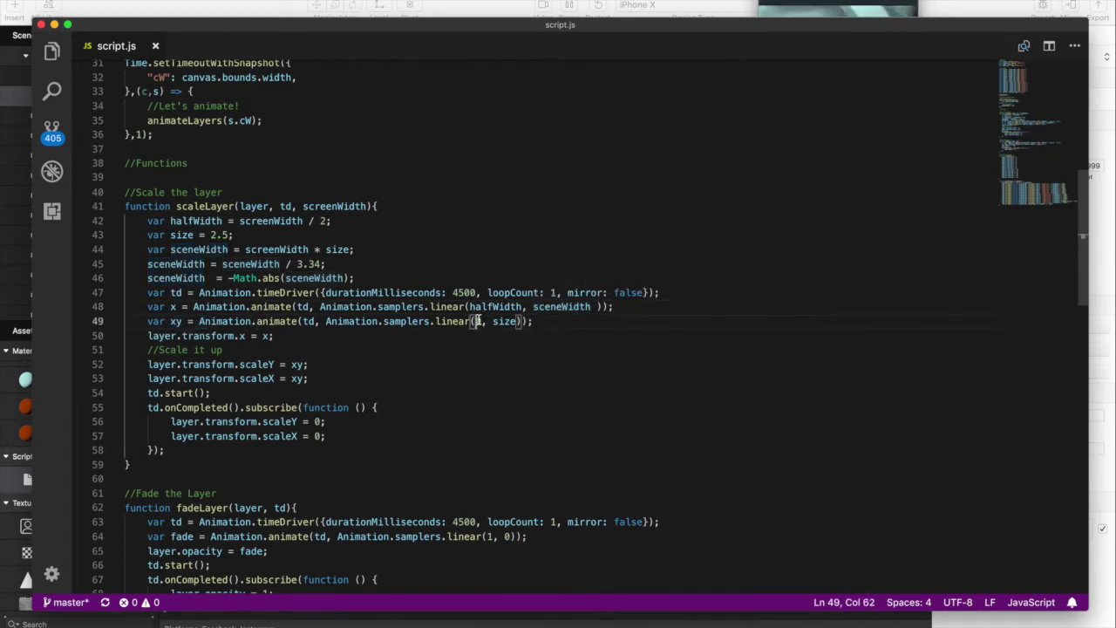
double_click(504, 321)
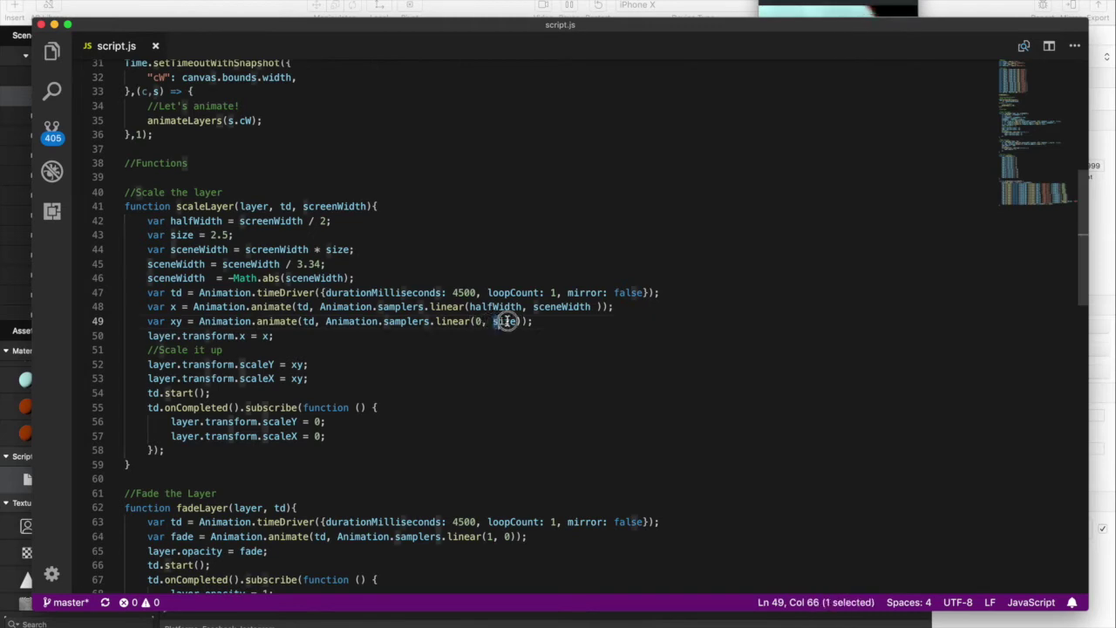
click(230, 235)
drag(203, 235, 183, 235)
drag(533, 321, 224, 322)
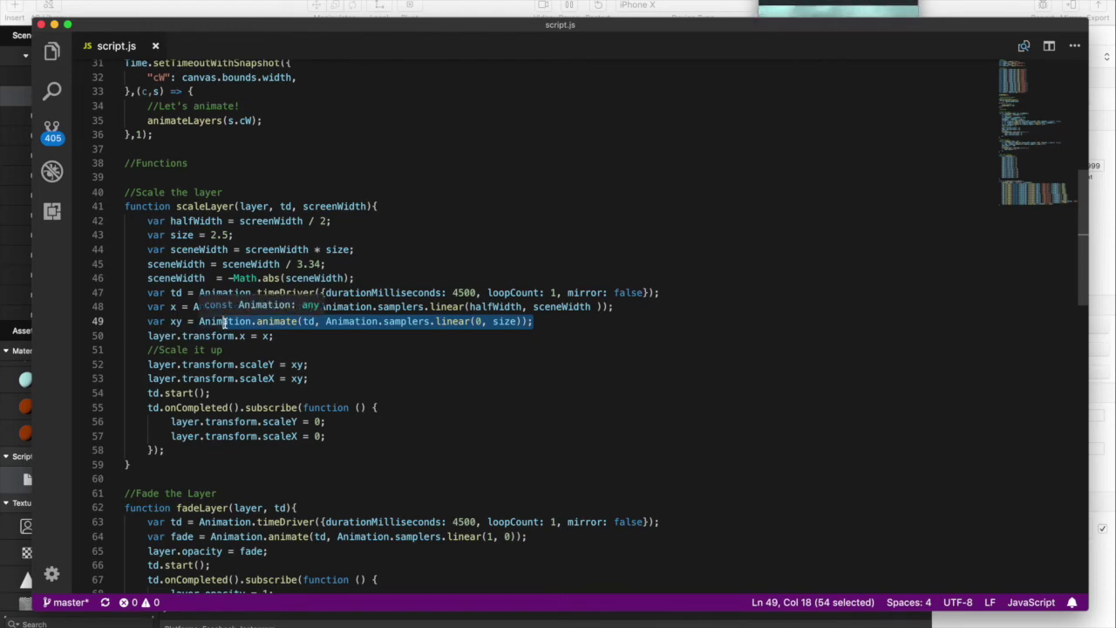
click(451, 292)
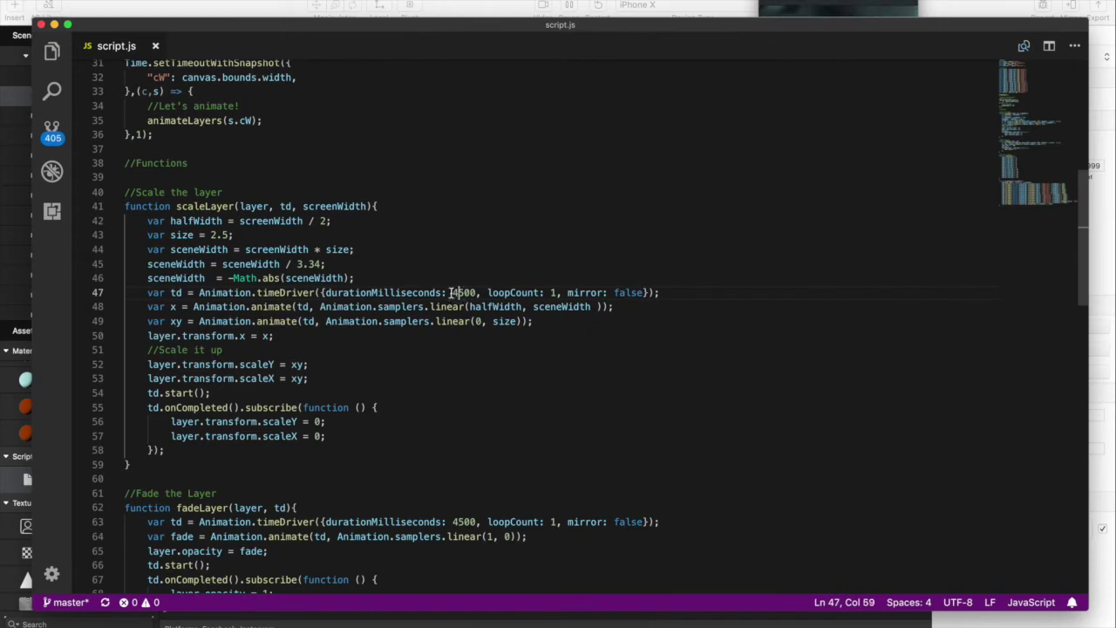
drag(451, 292, 476, 292)
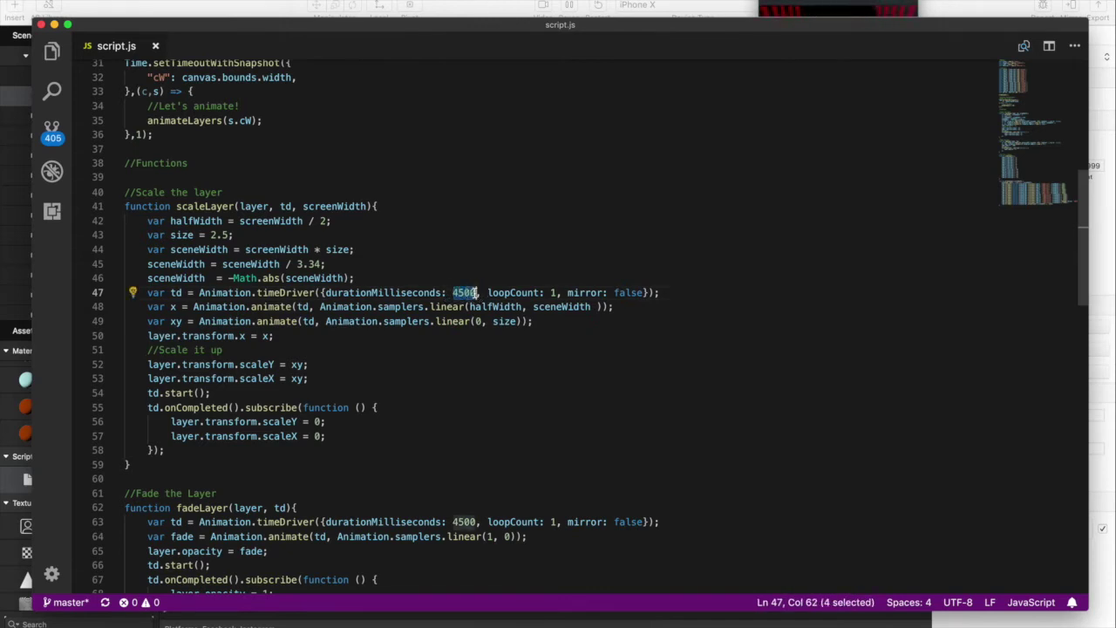
click(555, 292)
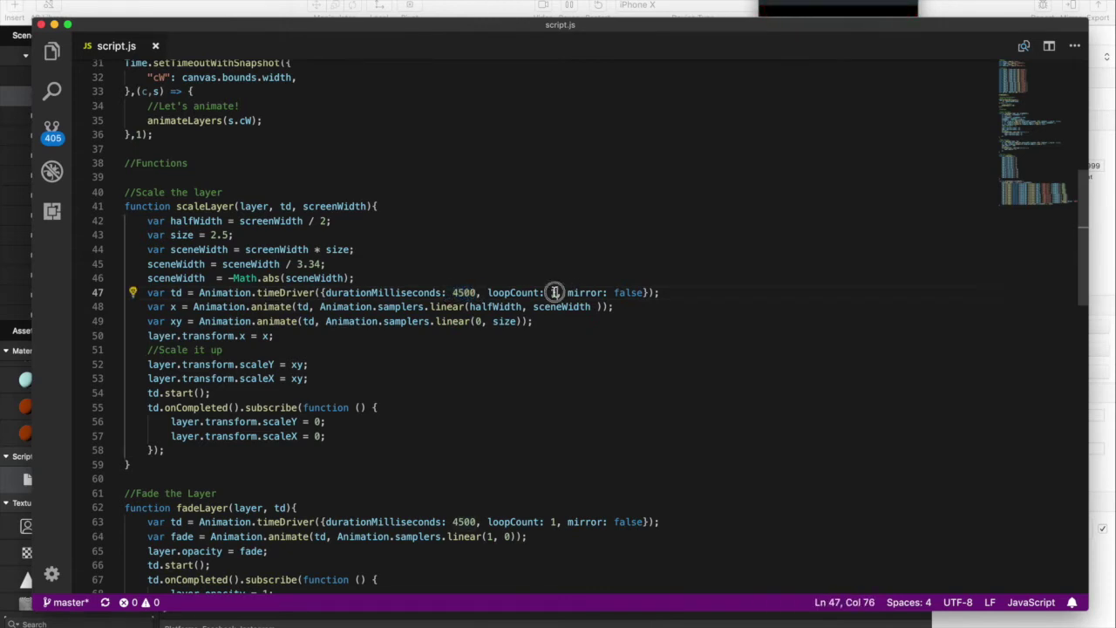
click(250, 336)
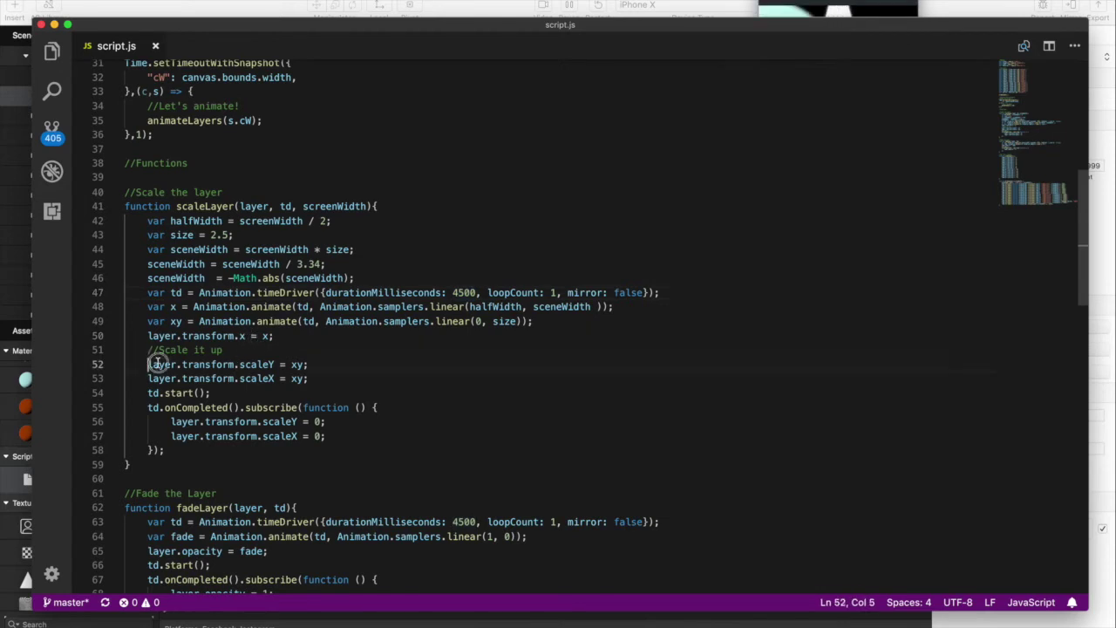
drag(148, 364, 319, 379)
click(255, 396)
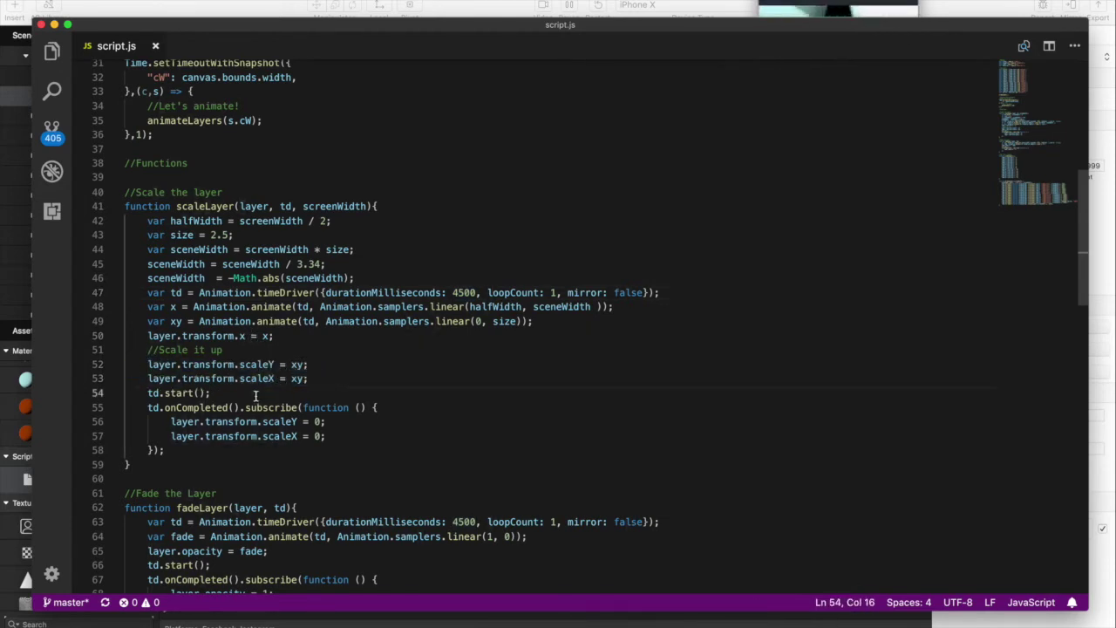
drag(147, 407, 180, 454)
click(186, 459)
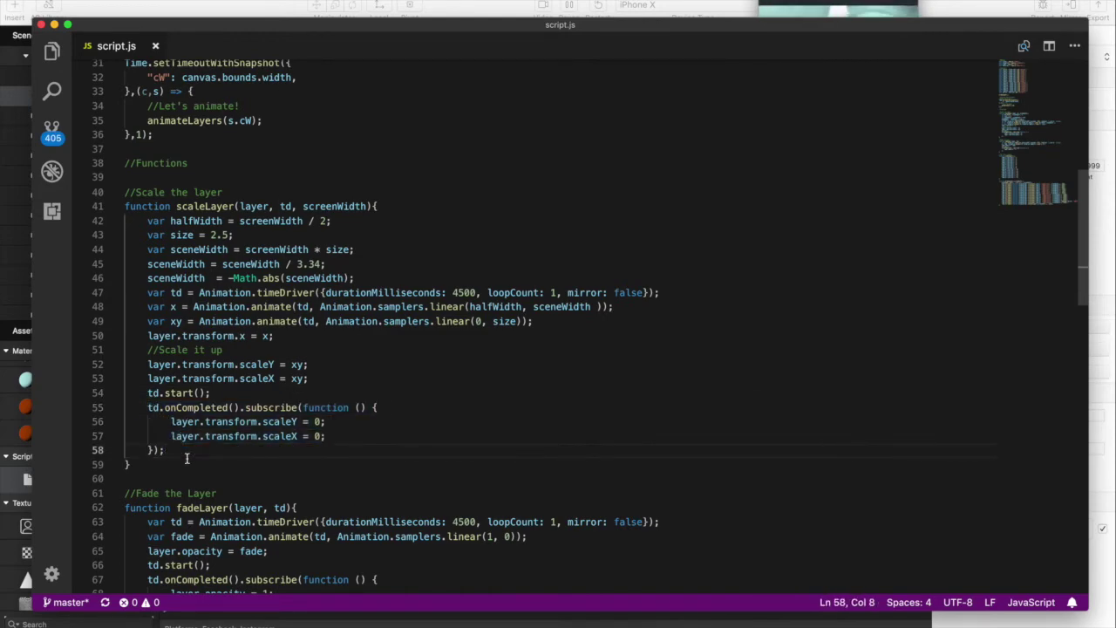
scroll(186, 459, down, 5)
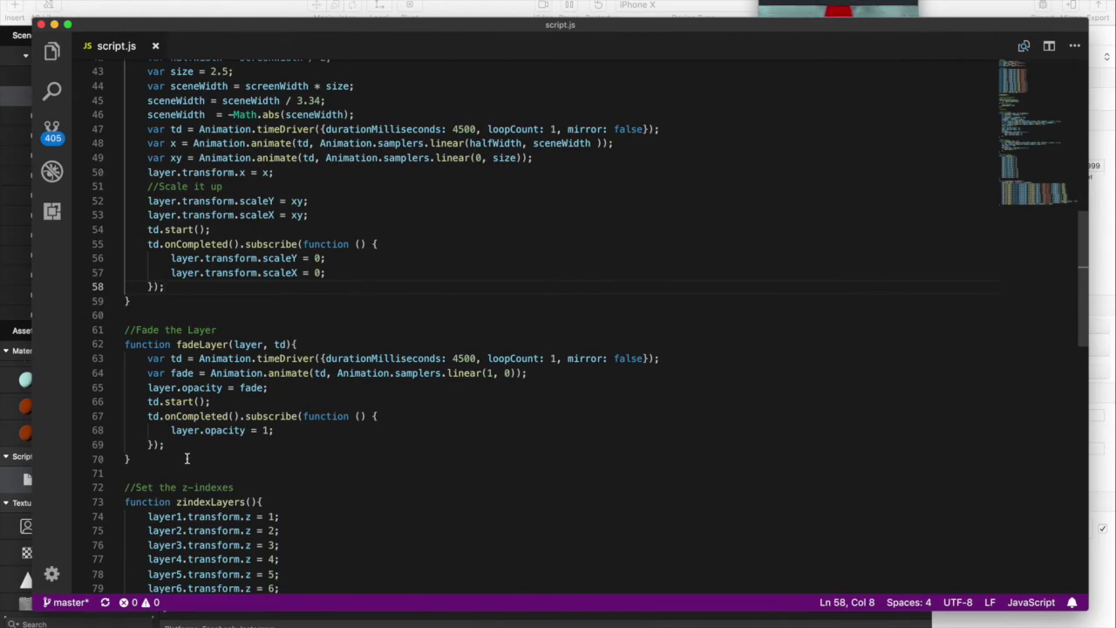
scroll(186, 459, down, 15)
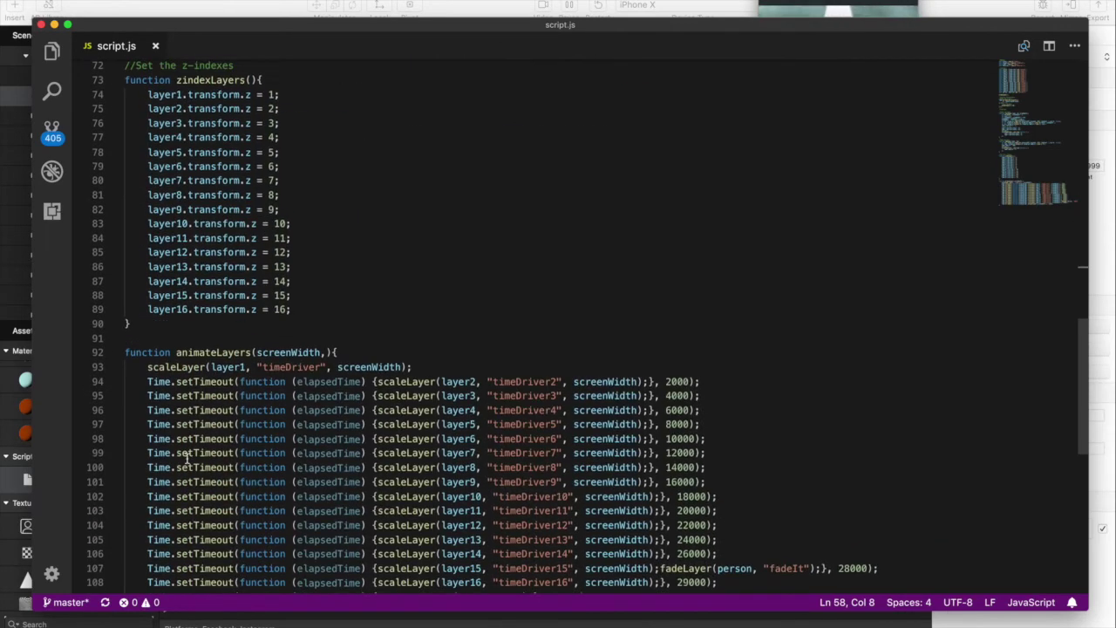
drag(381, 415, 416, 416)
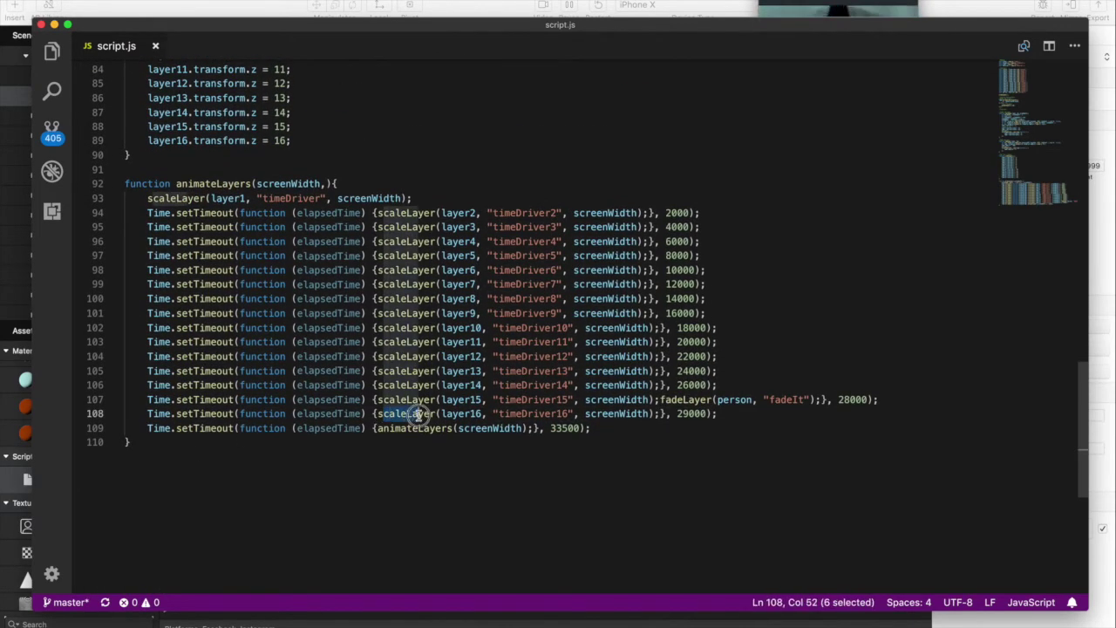
scroll(462, 379, up, 6)
scroll(462, 379, up, 4)
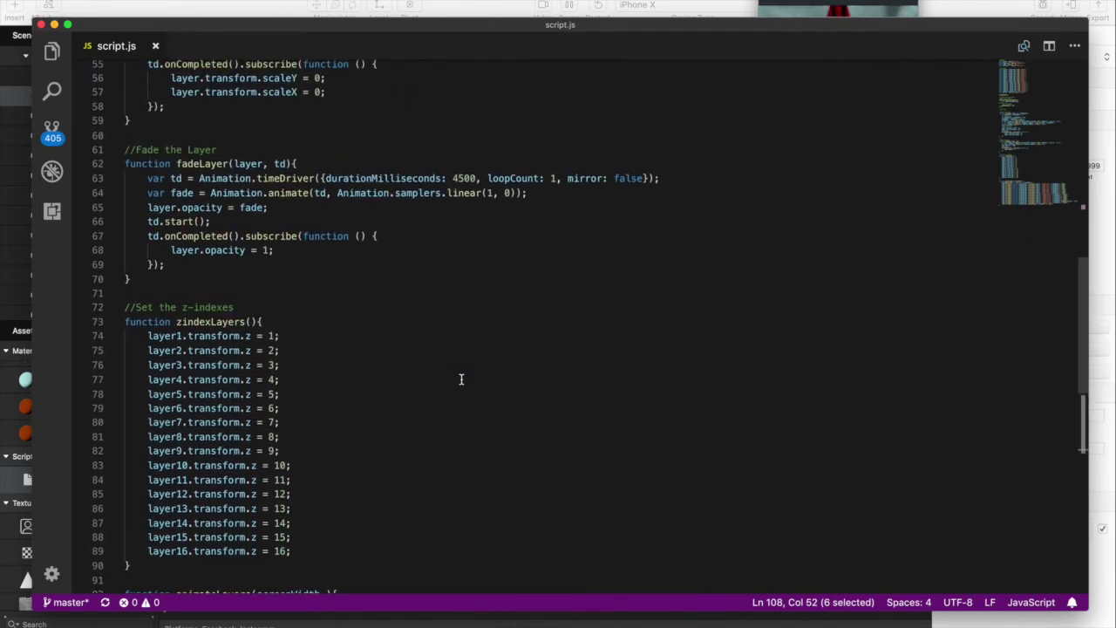
drag(150, 178, 224, 179)
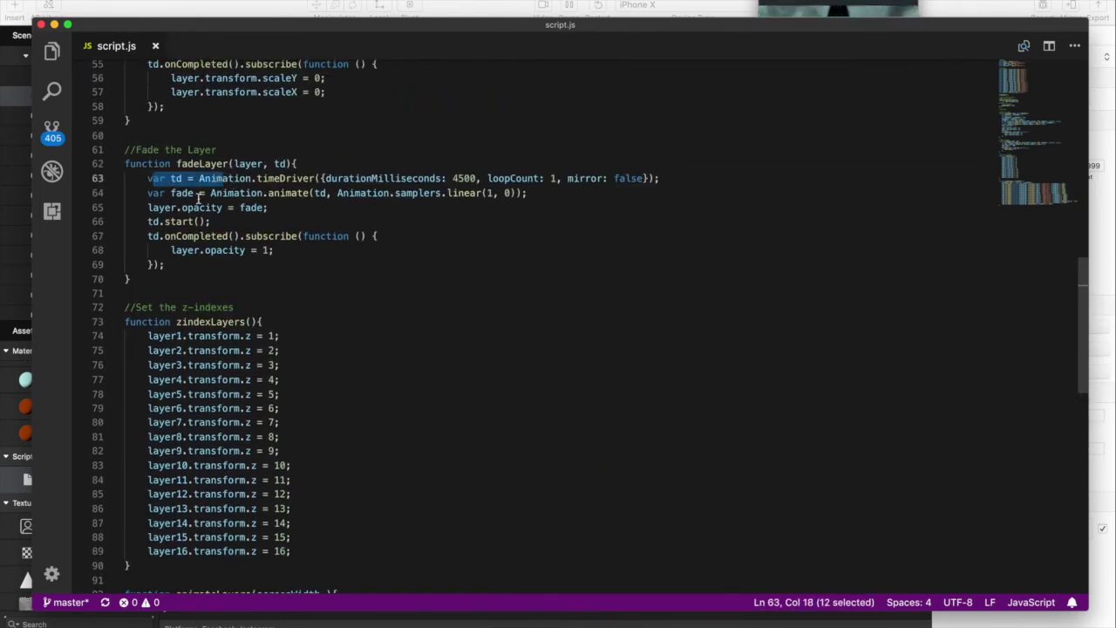
drag(149, 194, 224, 196)
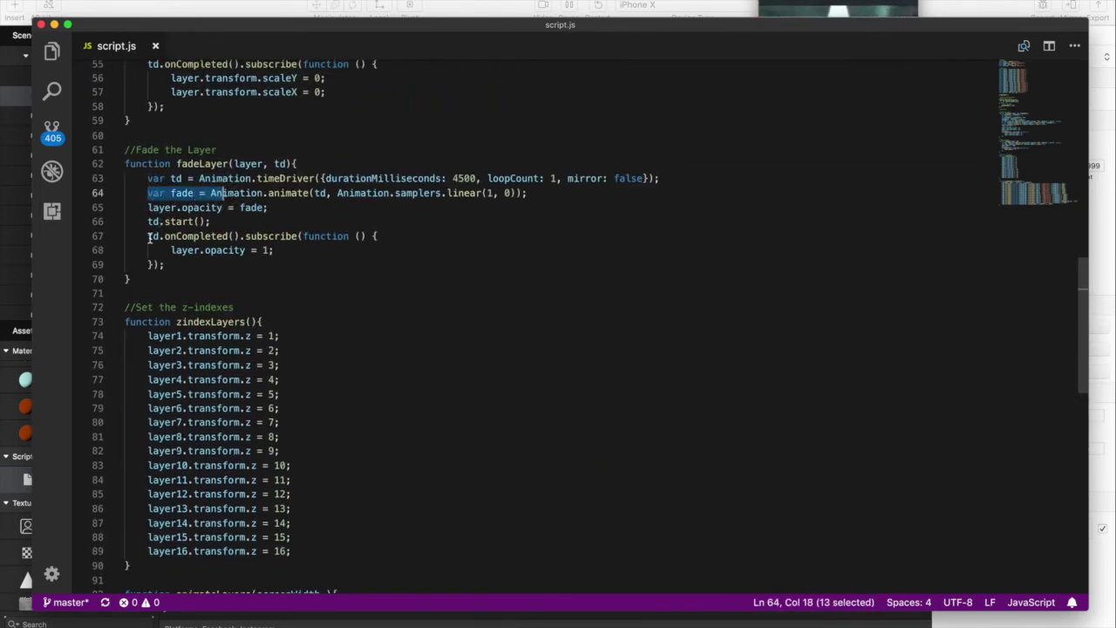
drag(147, 236, 192, 265)
drag(276, 251, 187, 250)
click(228, 223)
scroll(253, 218, up, 6)
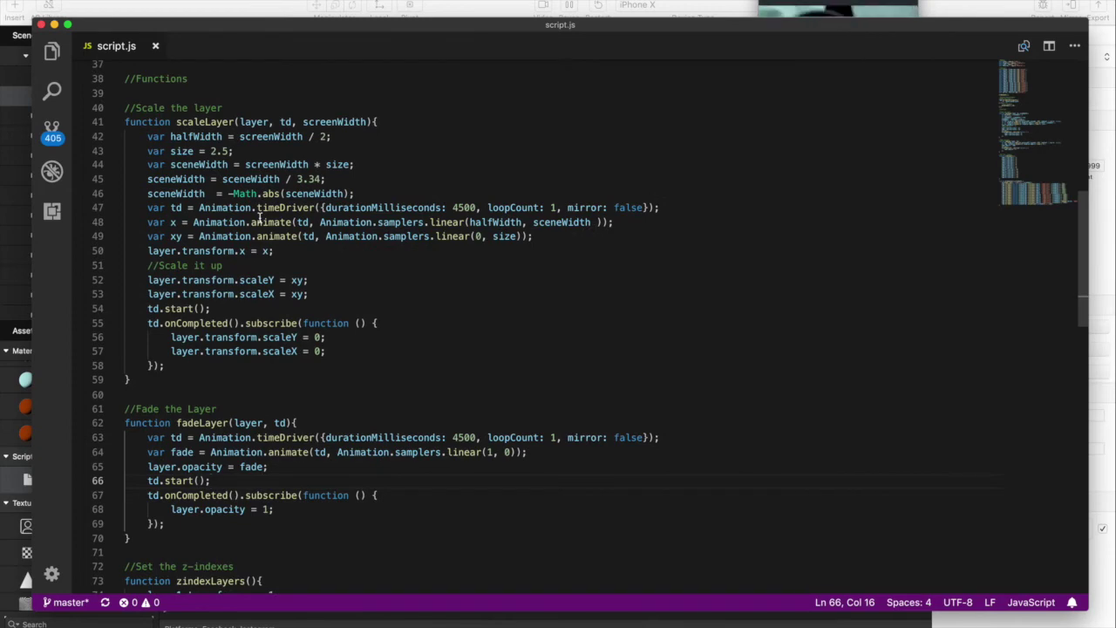
Review the device-width snapshot block and the canvas reference and cW width on line 32.
scroll(405, 177, up, 8)
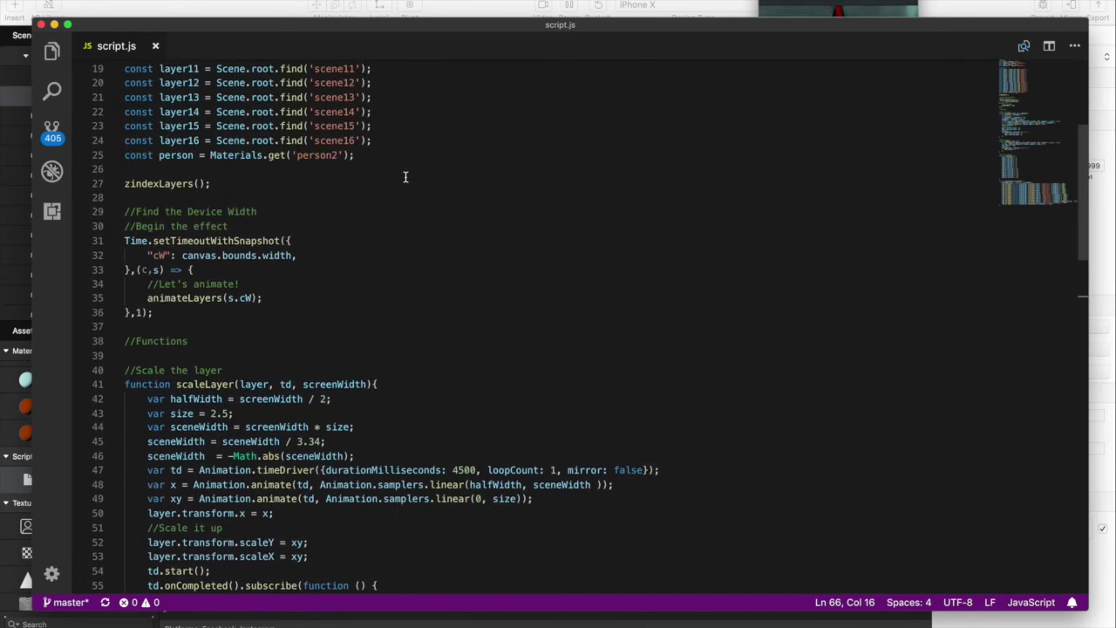
scroll(406, 177, up, 1)
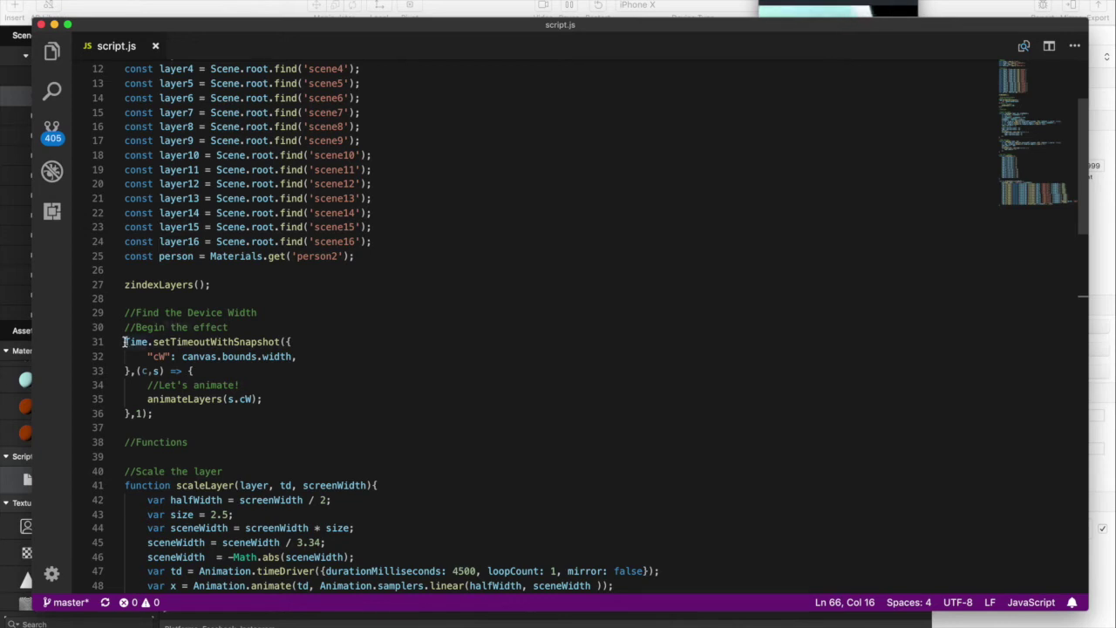
drag(124, 342, 186, 416)
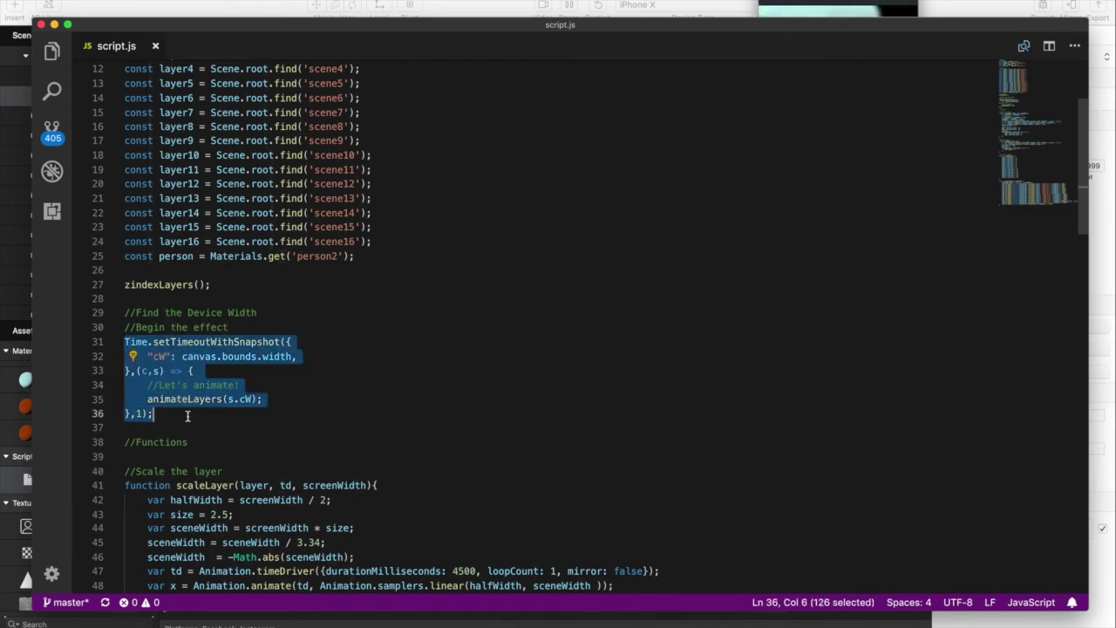
click(186, 416)
double_click(201, 357)
drag(143, 356, 304, 358)
click(249, 389)
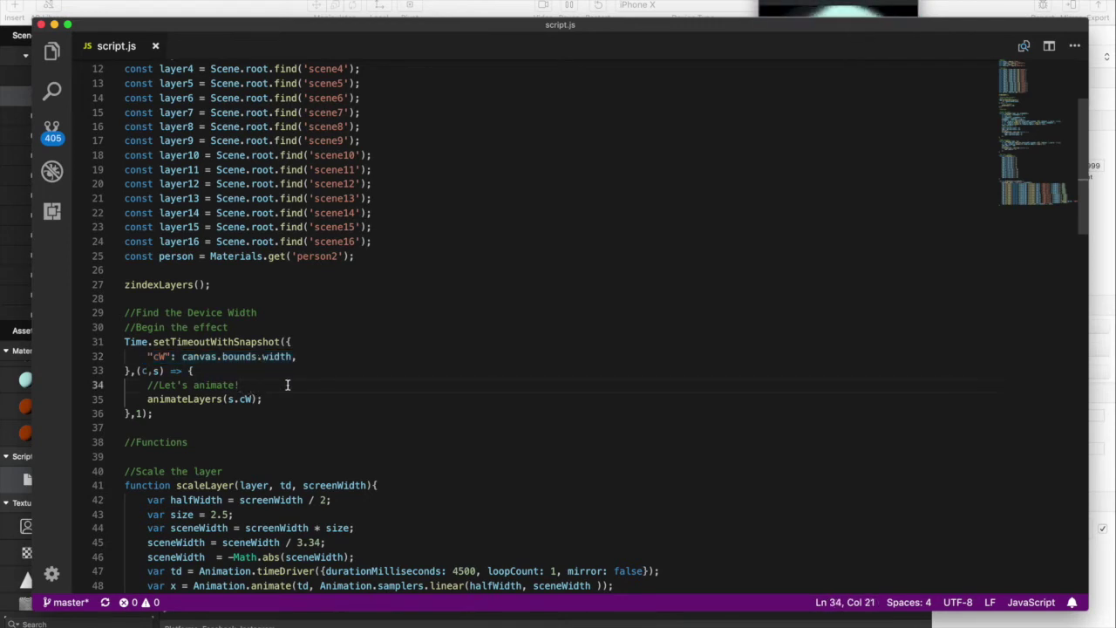
double_click(208, 357)
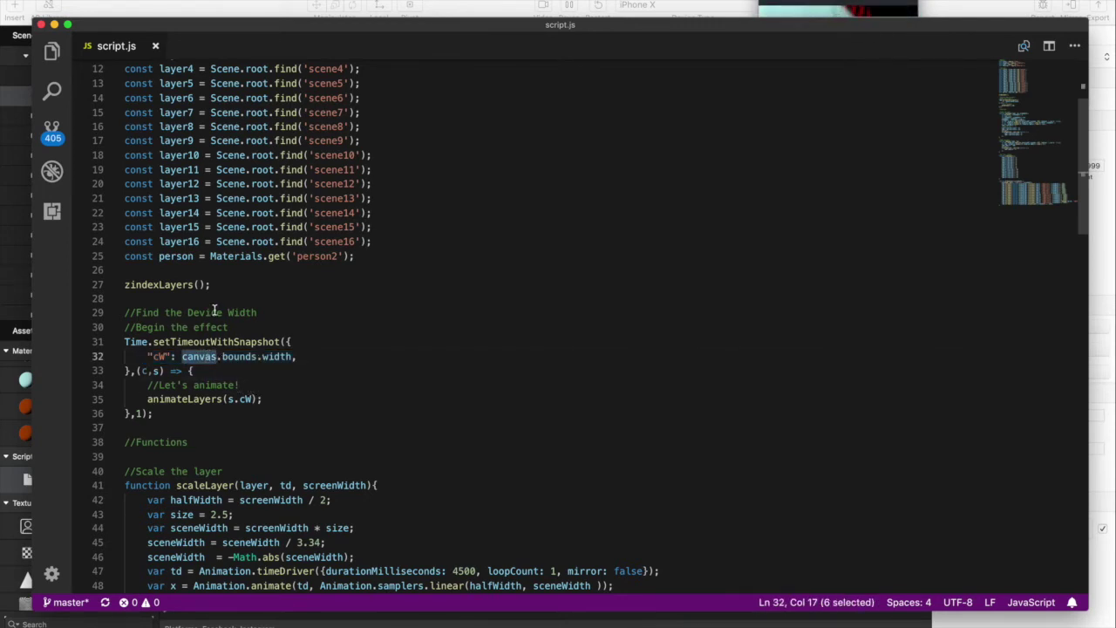
scroll(214, 309, up, 5)
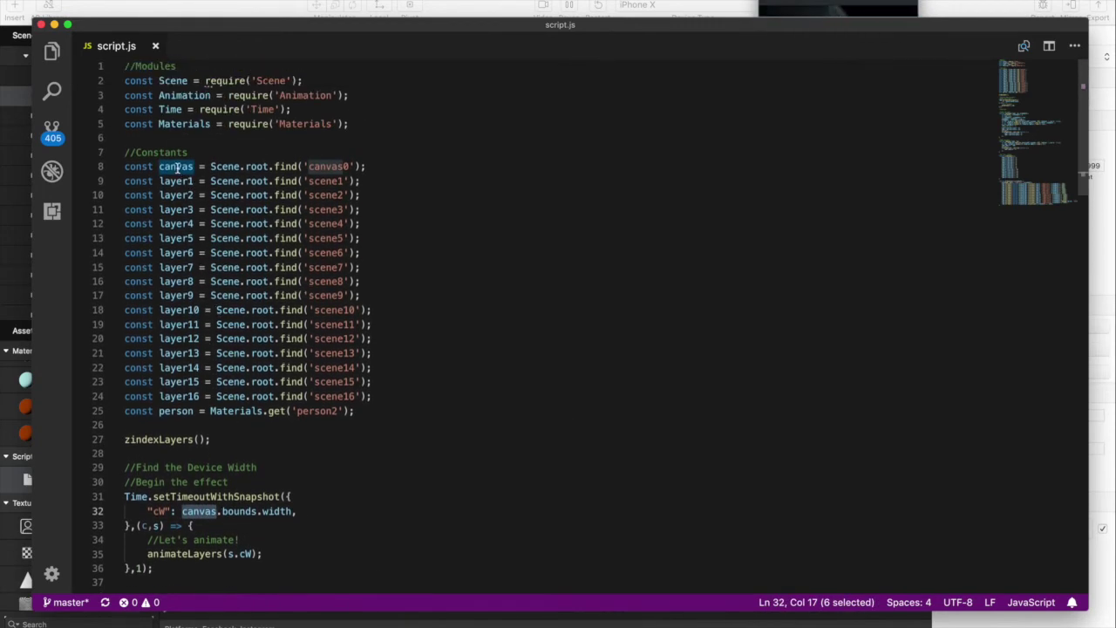
Move the code editor aside and bring Spark AR Studio back to the front.
drag(143, 22, 217, 29)
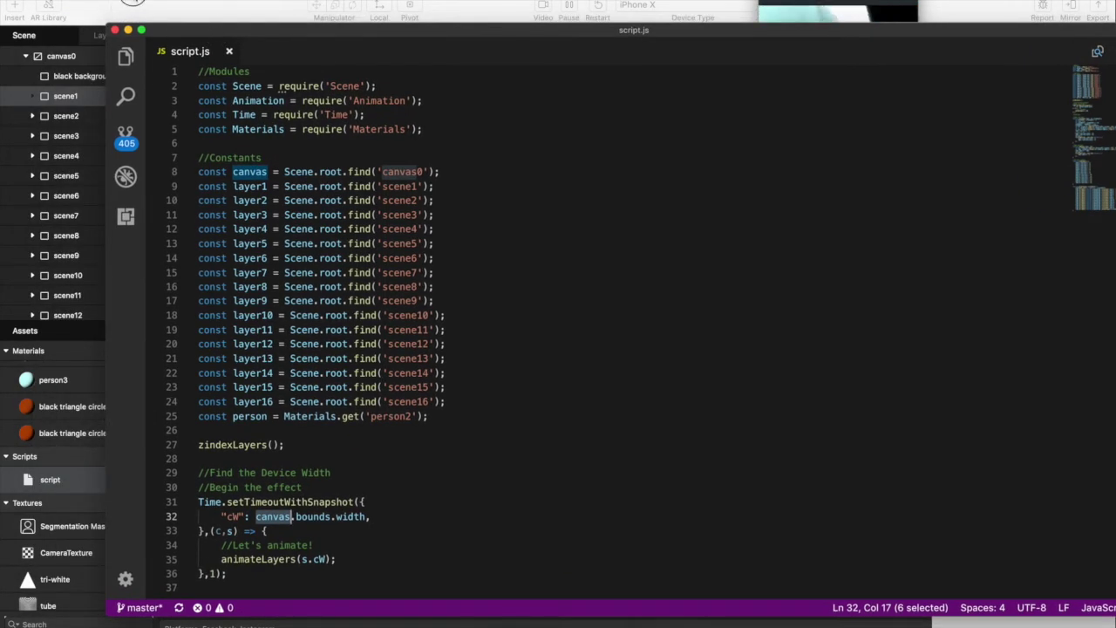
key(super+Tab)
click(26, 50)
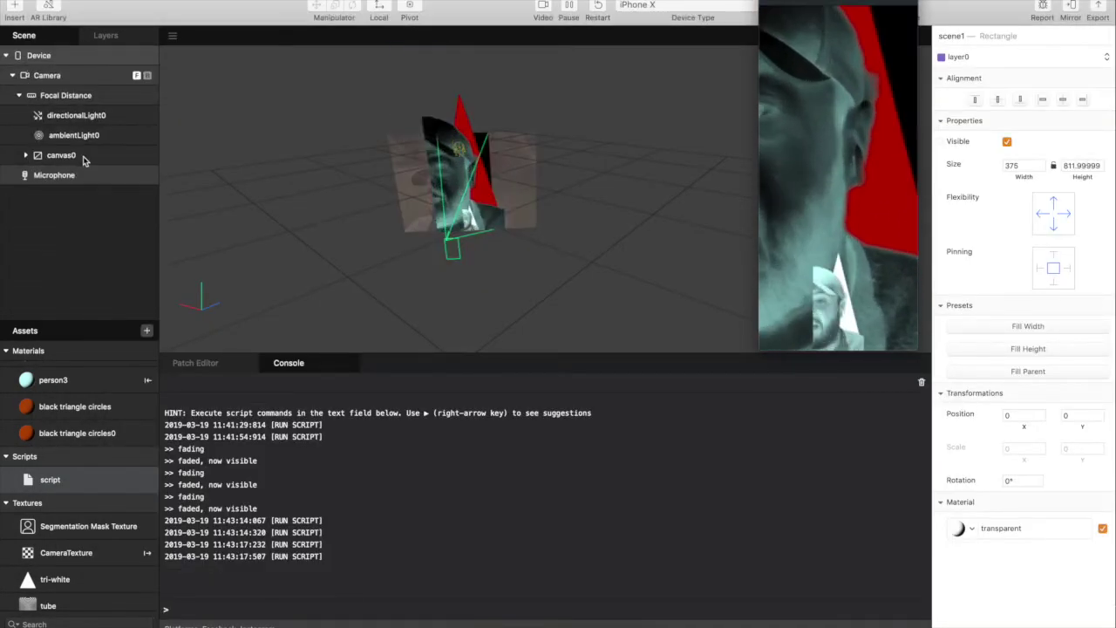
click(84, 157)
click(25, 155)
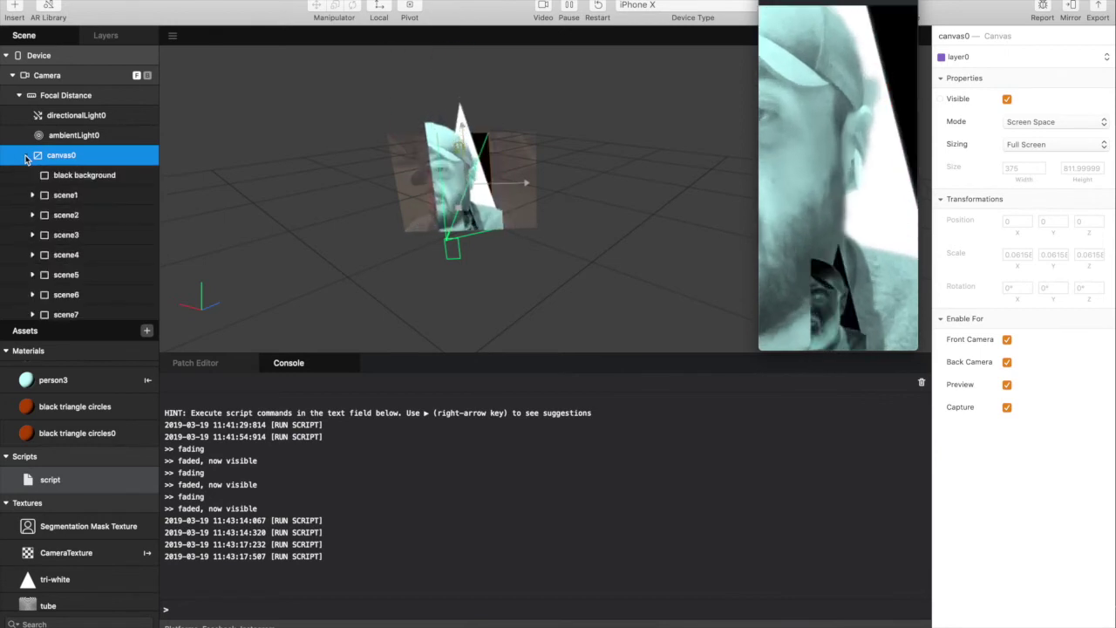
click(26, 155)
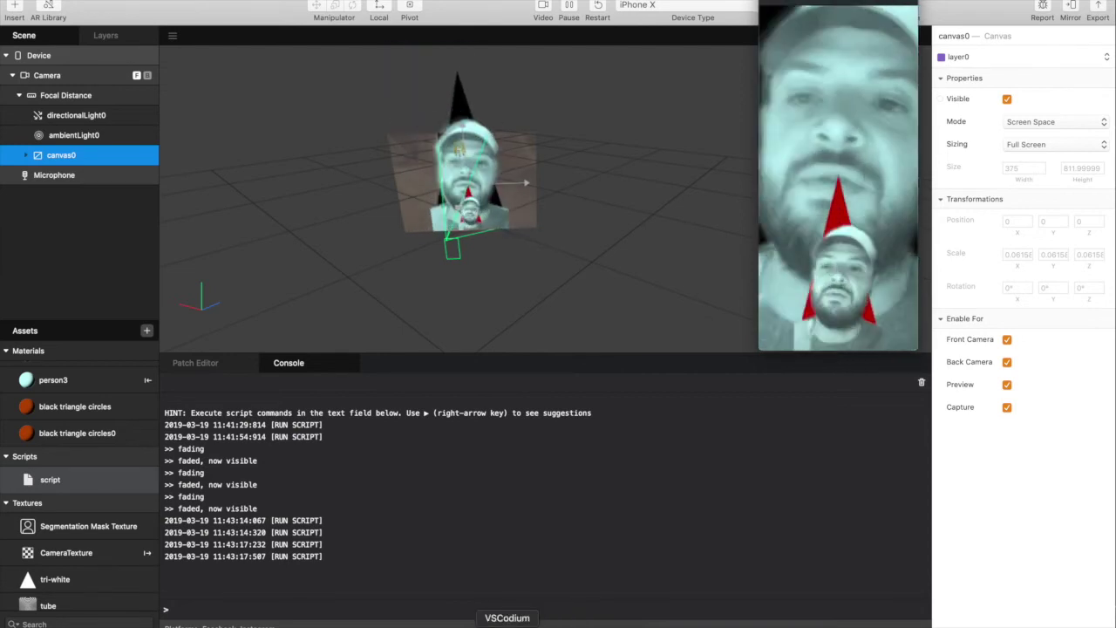
click(508, 624)
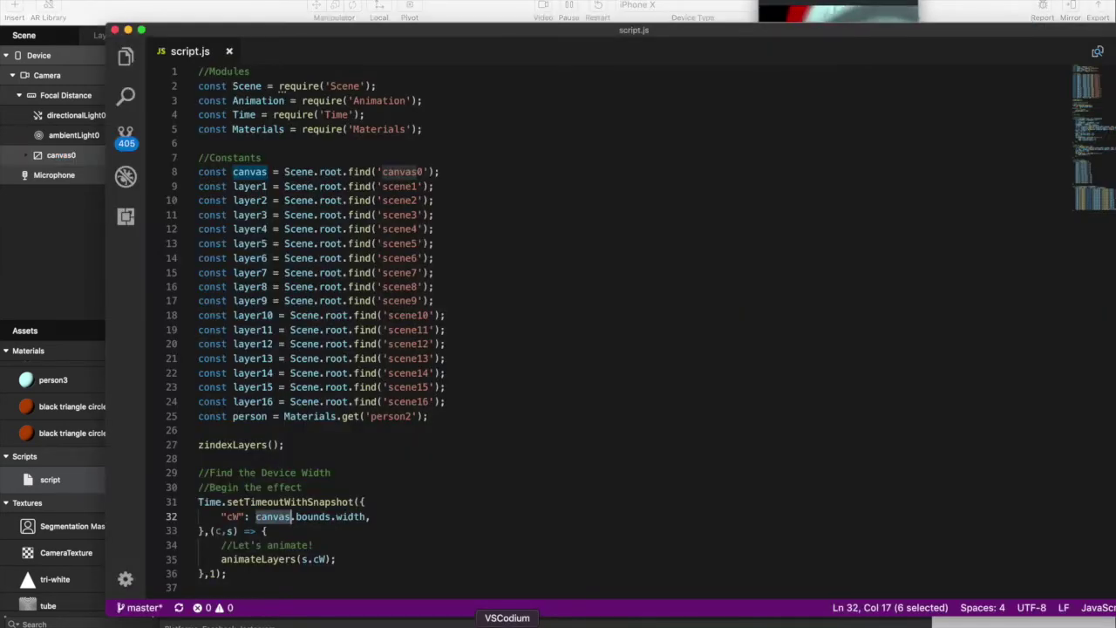
click(439, 517)
scroll(399, 486, down, 3)
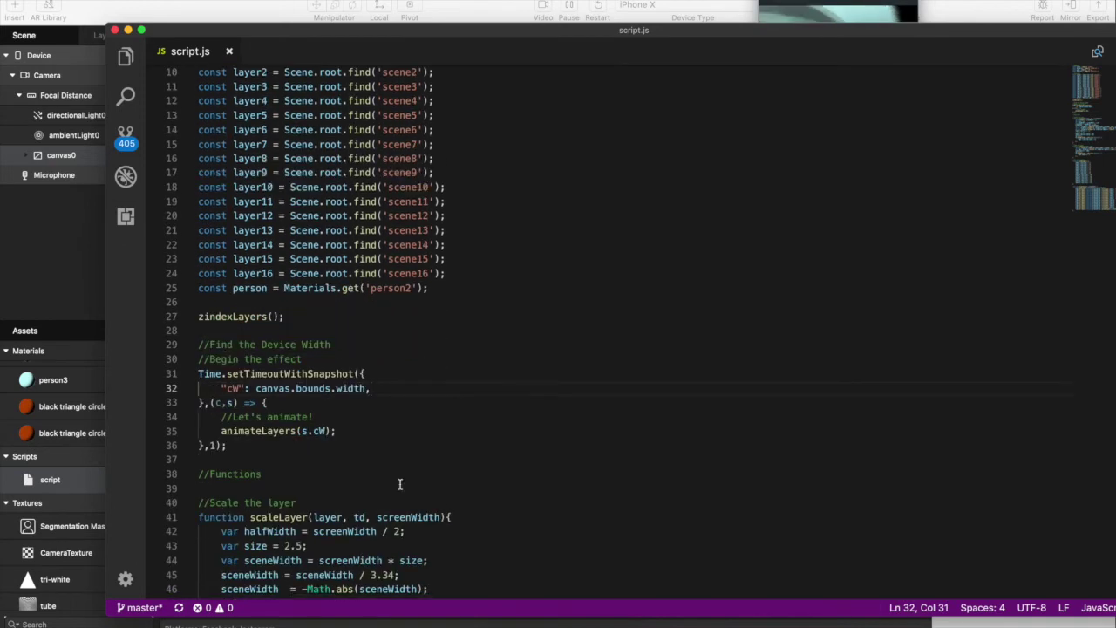
click(306, 408)
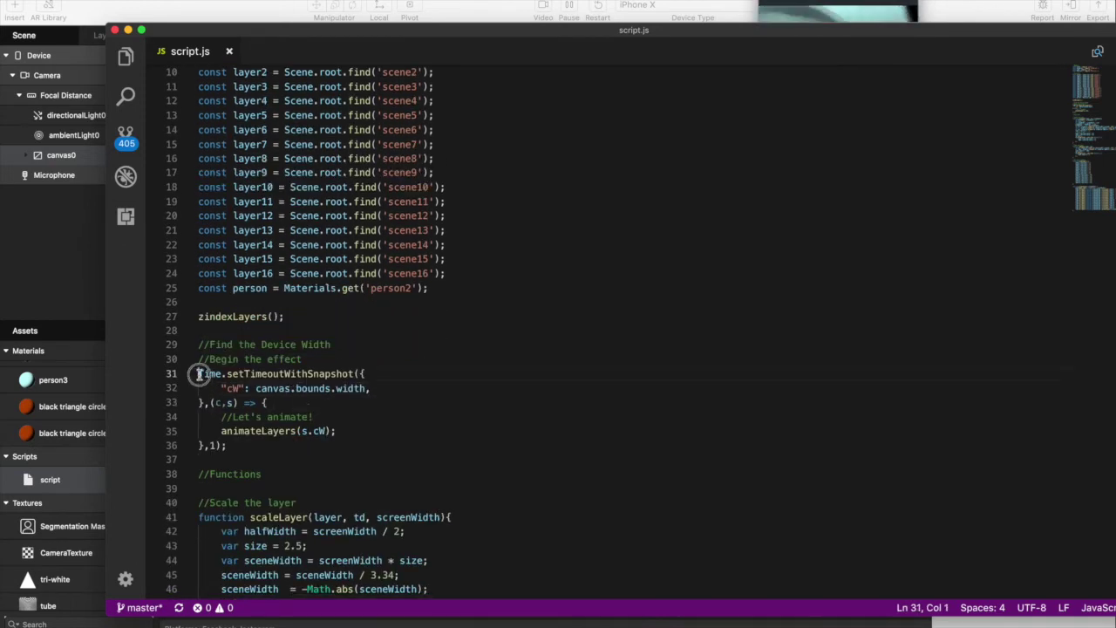
drag(200, 373, 273, 403)
double_click(213, 446)
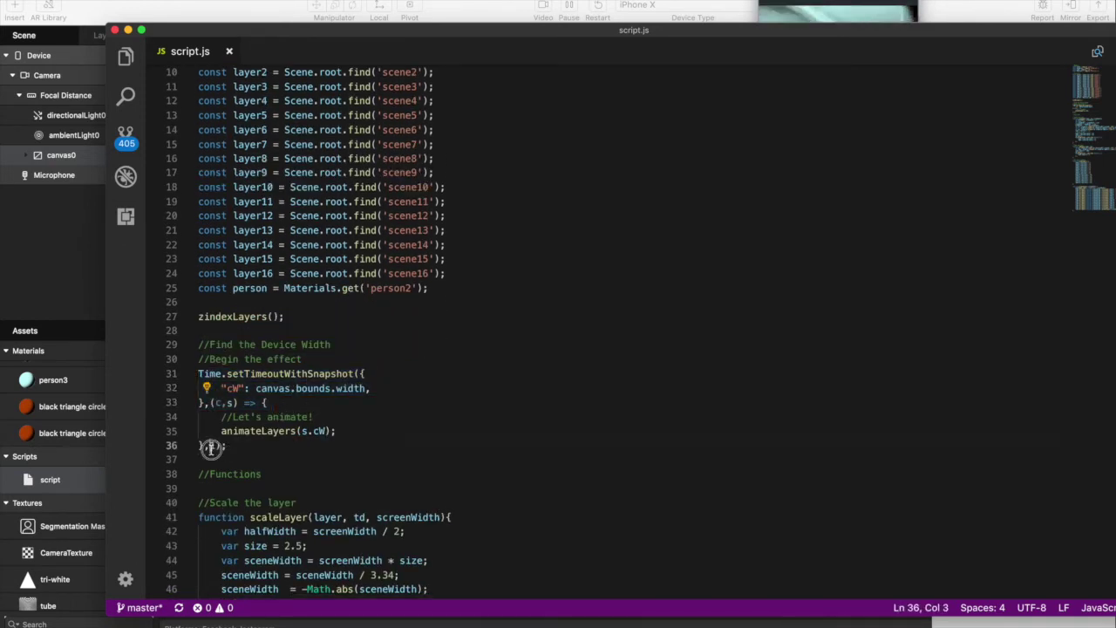
drag(221, 431, 355, 431)
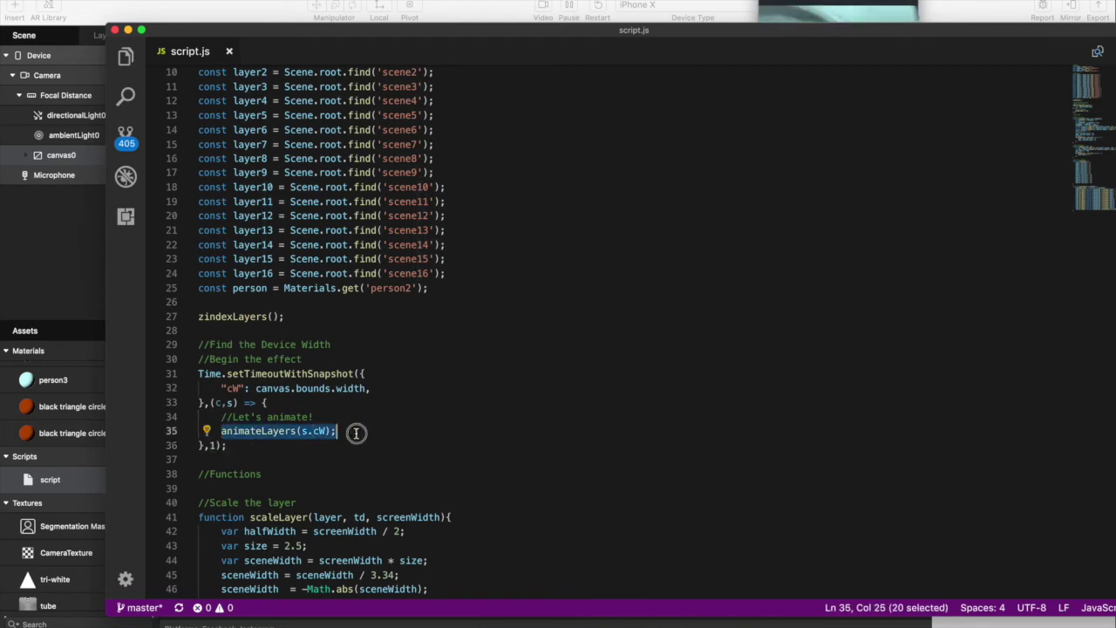
click(355, 433)
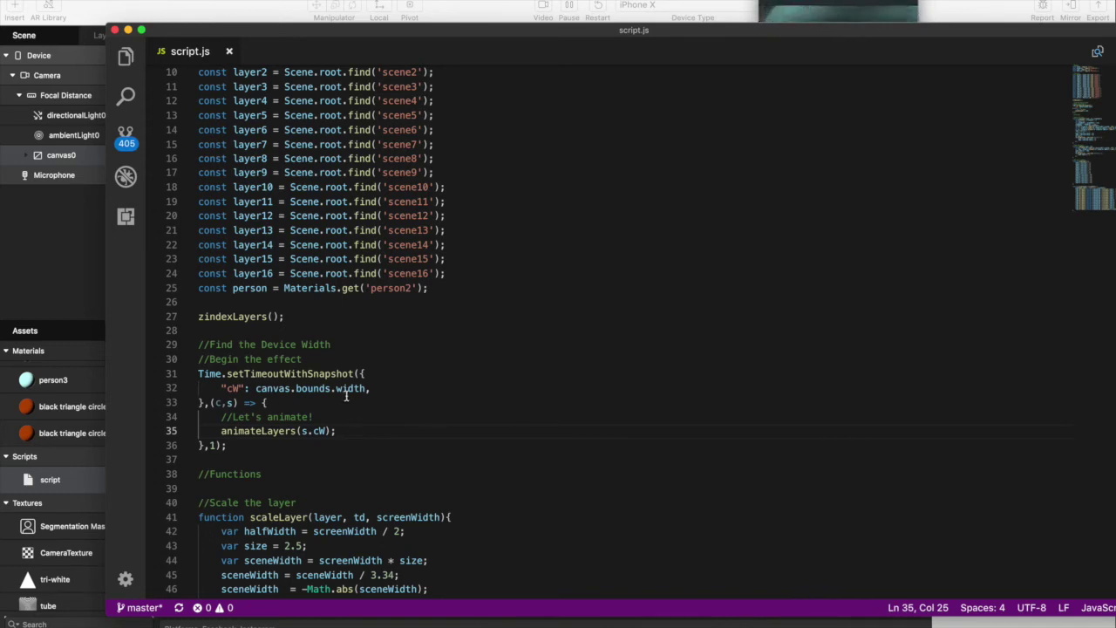
scroll(309, 271, up, 3)
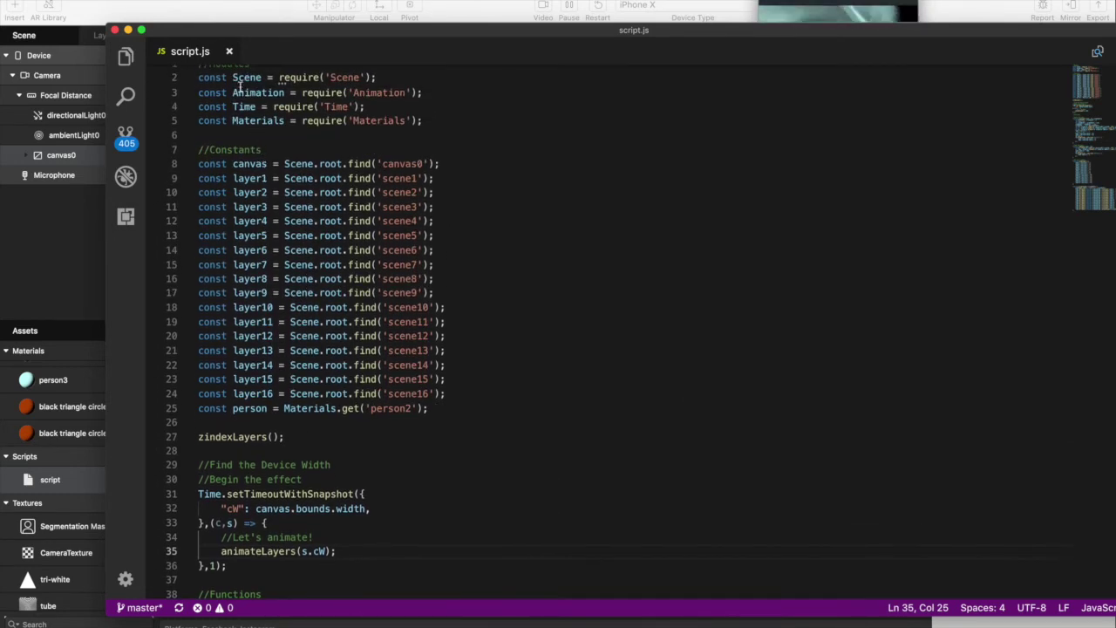
drag(238, 78, 256, 105)
drag(245, 164, 325, 350)
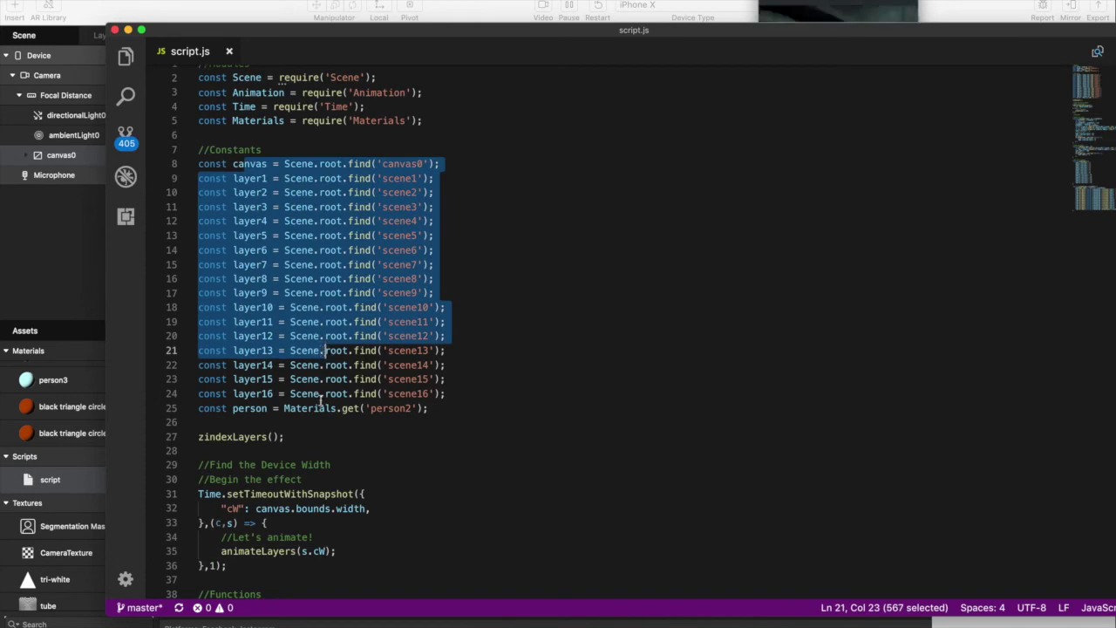
click(299, 439)
drag(299, 438, 169, 443)
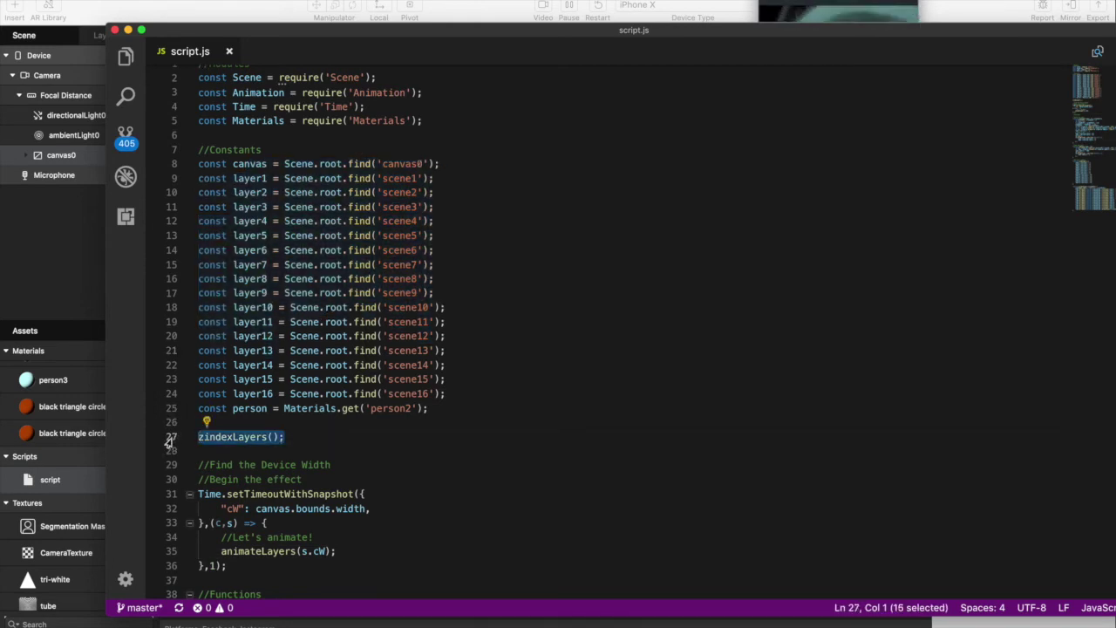
scroll(169, 443, down, 5)
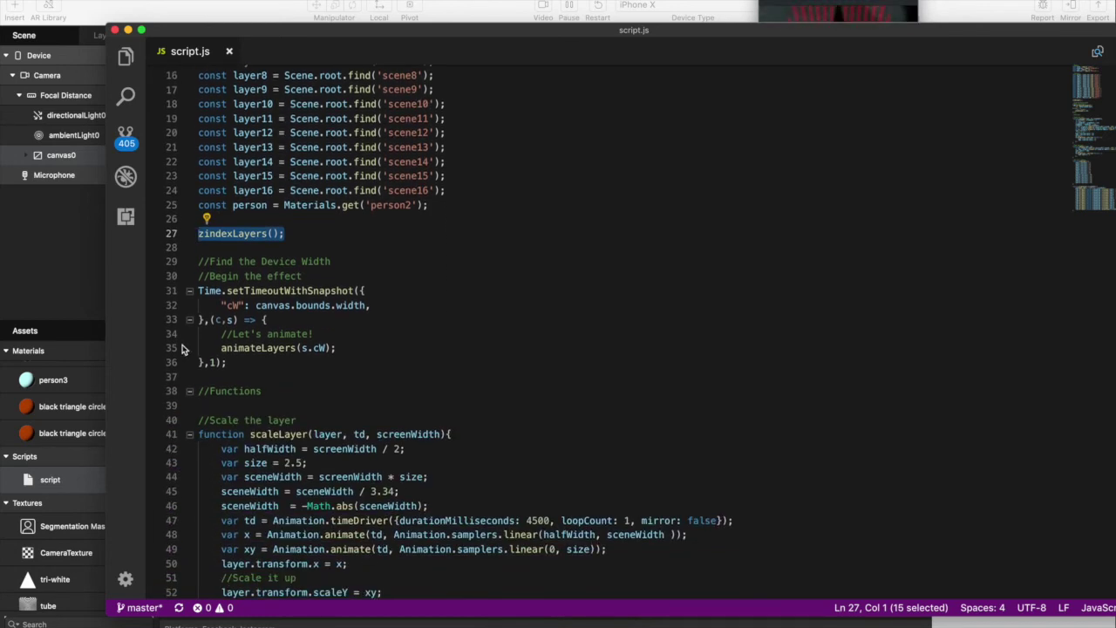
drag(216, 291, 286, 304)
click(319, 305)
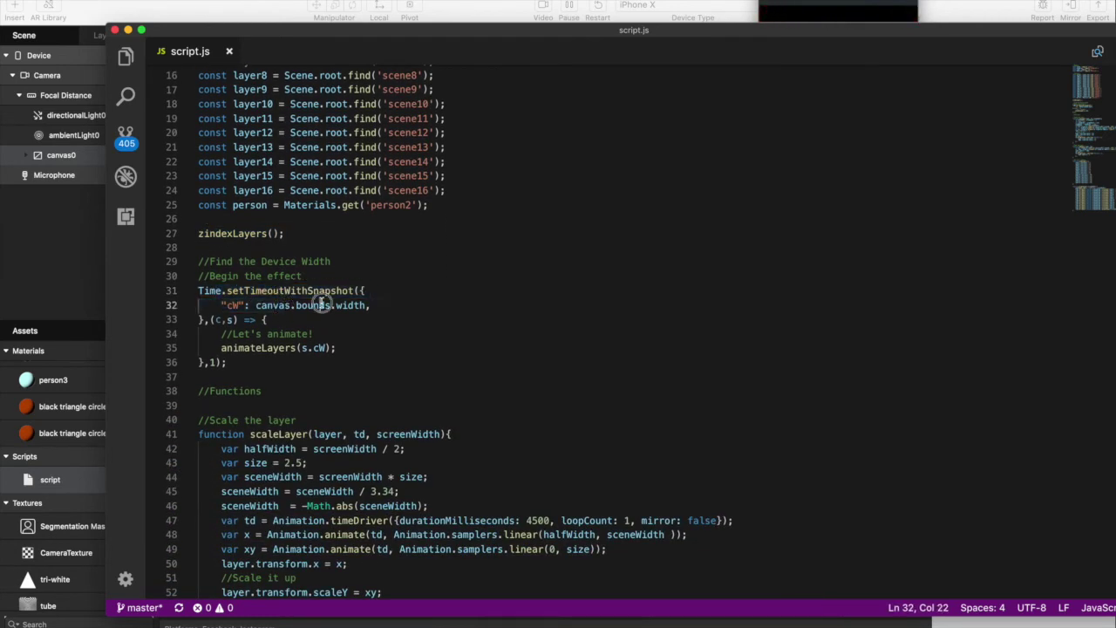
shift+click(368, 305)
click(311, 349)
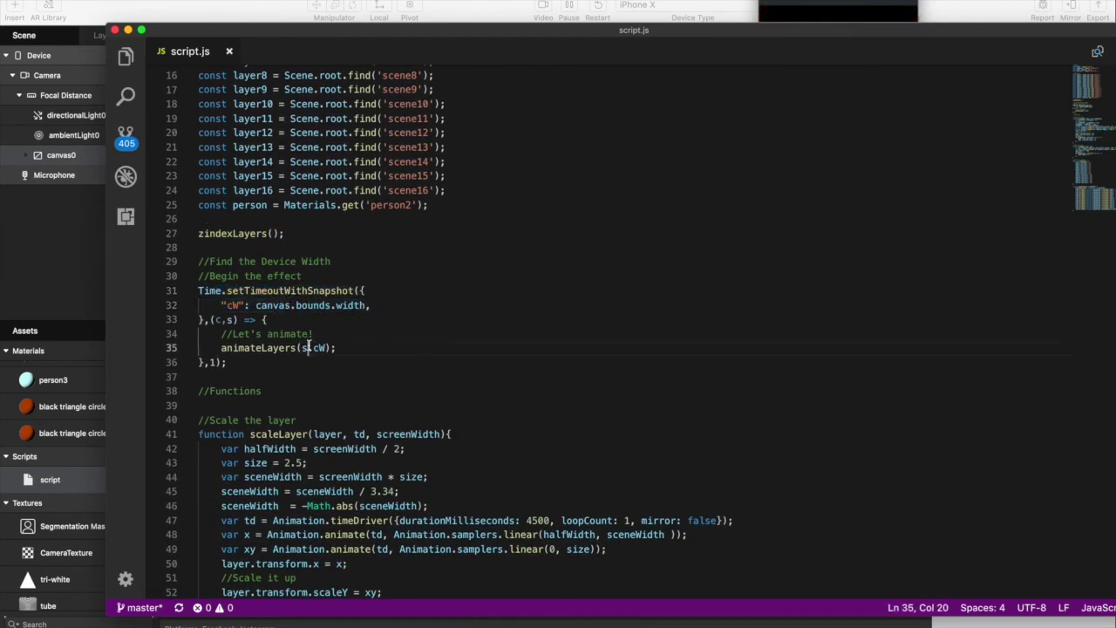
click(338, 347)
drag(339, 347, 254, 348)
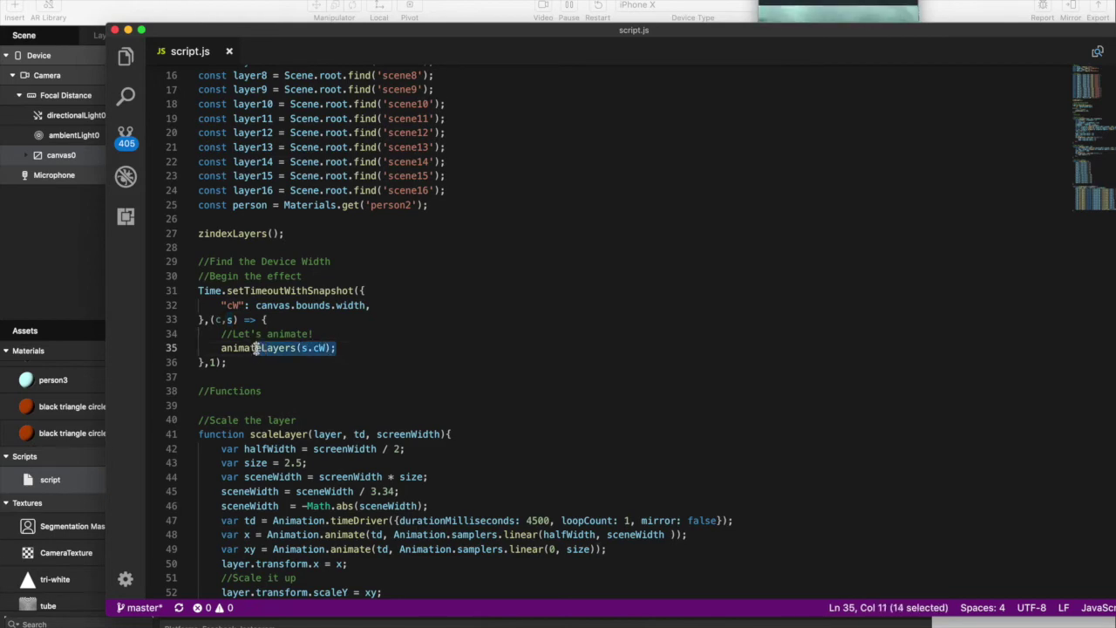
click(320, 403)
scroll(320, 401, down, 13)
scroll(320, 401, down, 7)
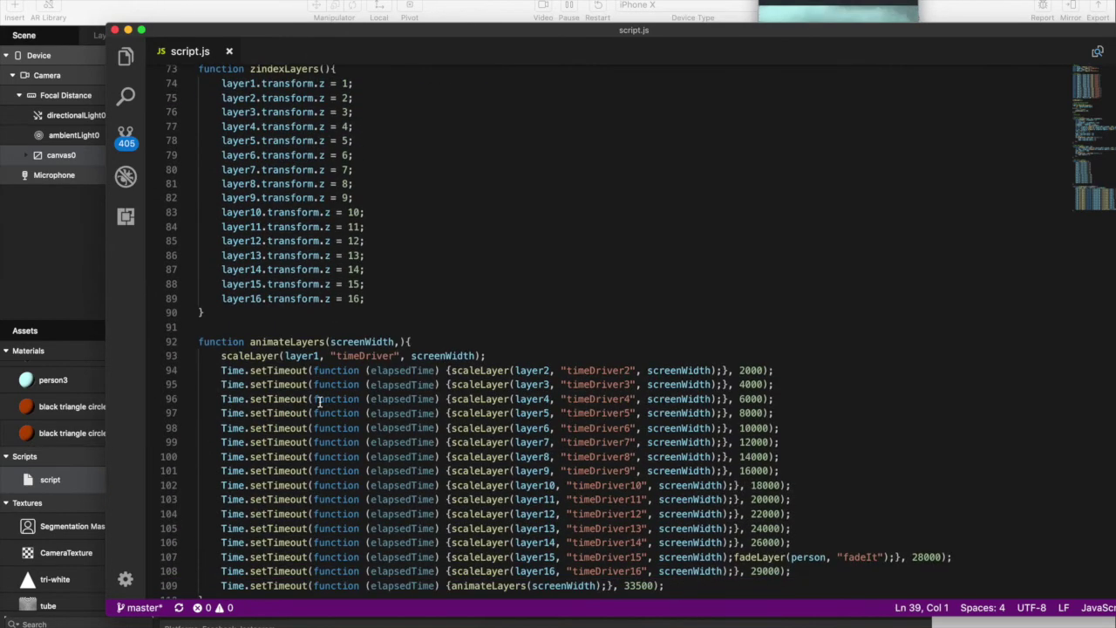
Walk through animateLayers' staggered scaleLayer timeouts, lines 93–109, then return to Spark AR Studio.
drag(247, 329, 378, 329)
click(365, 329)
click(326, 342)
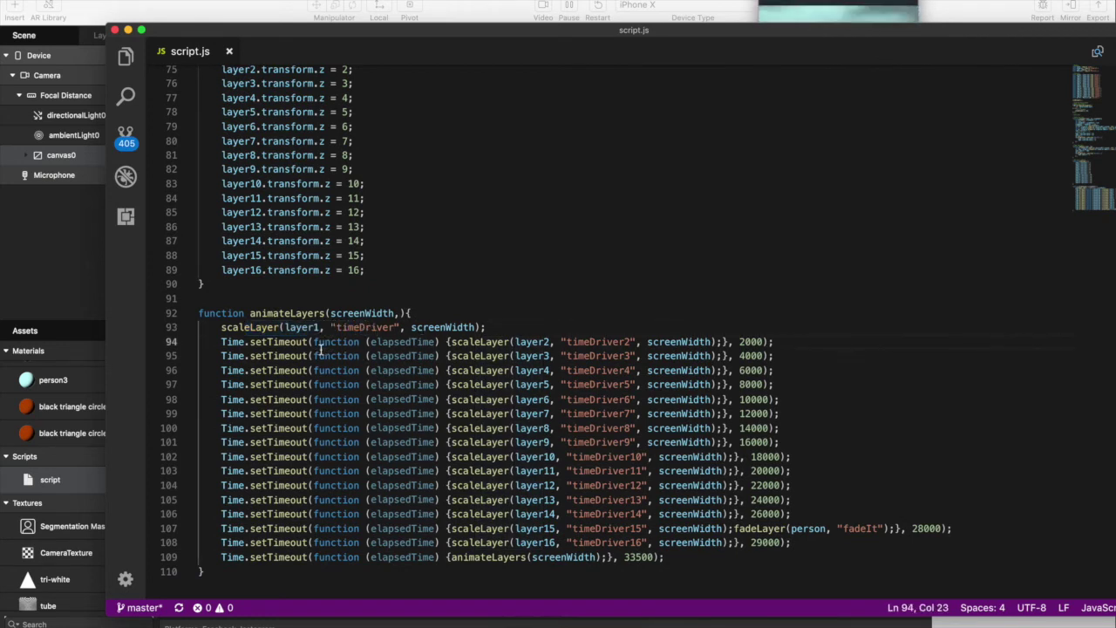
click(320, 355)
click(320, 370)
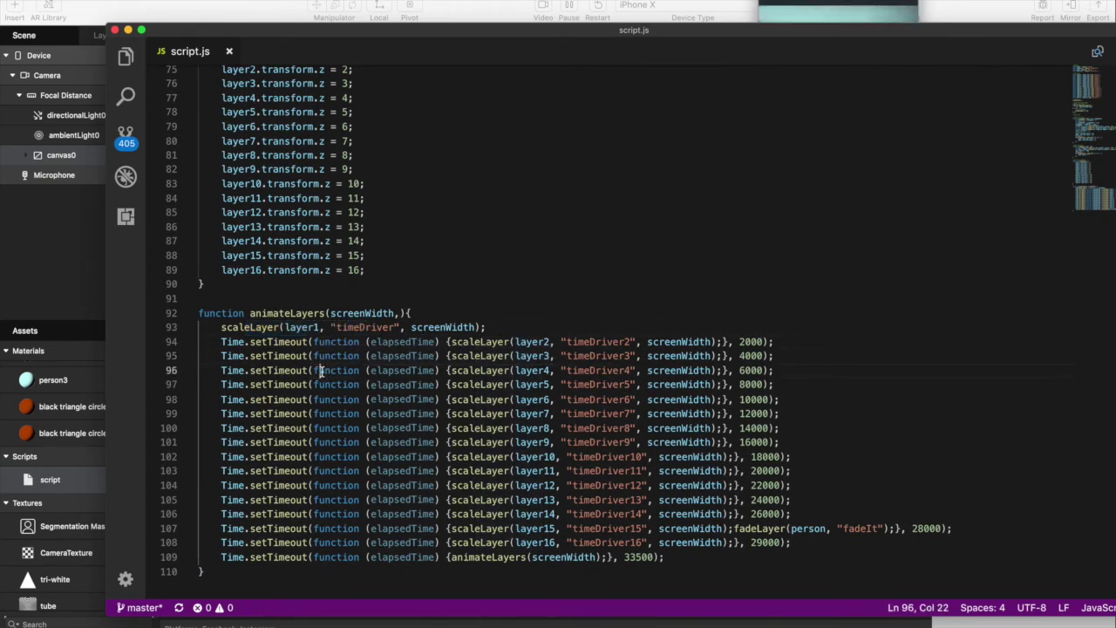
drag(676, 559, 417, 559)
click(698, 560)
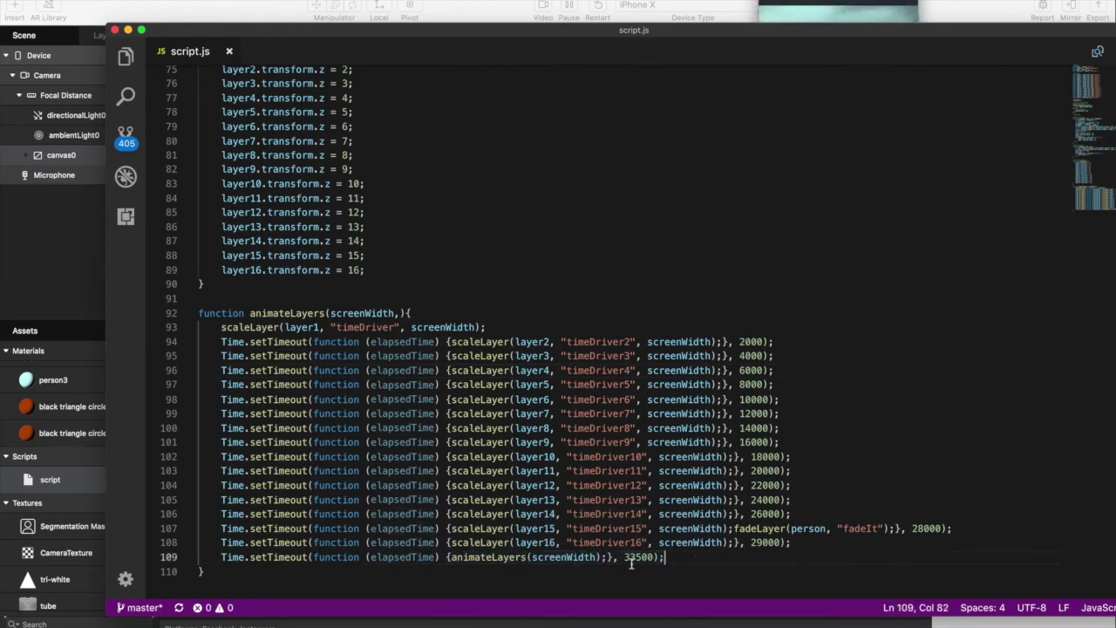
click(801, 4)
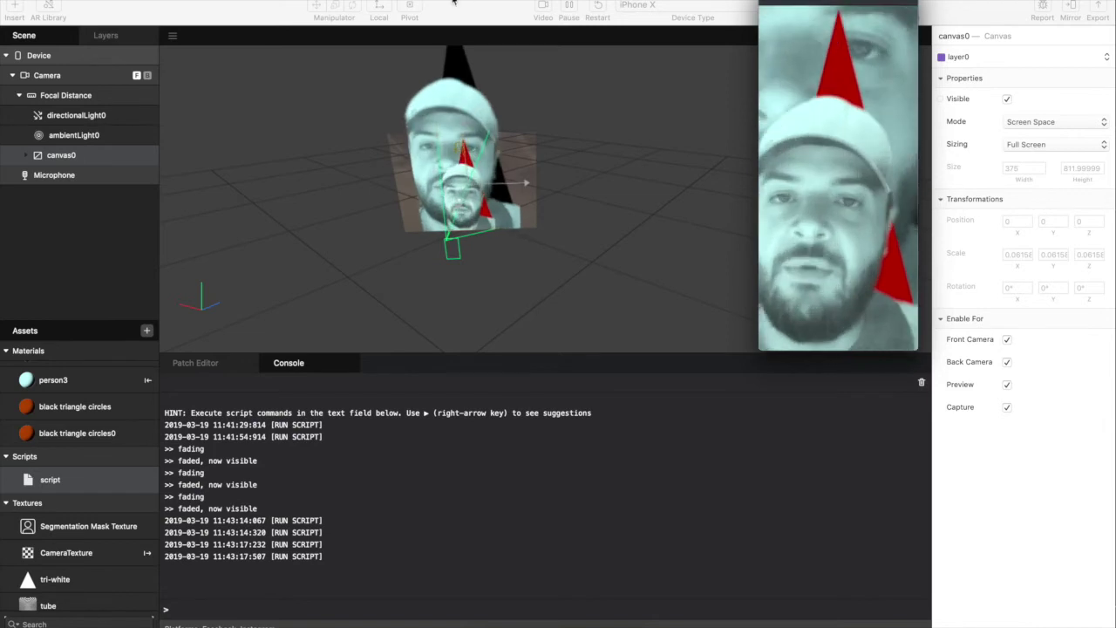
Select canvas0, the full-screen canvas holding the triangle layers, and view it in the Inspector.
click(144, 159)
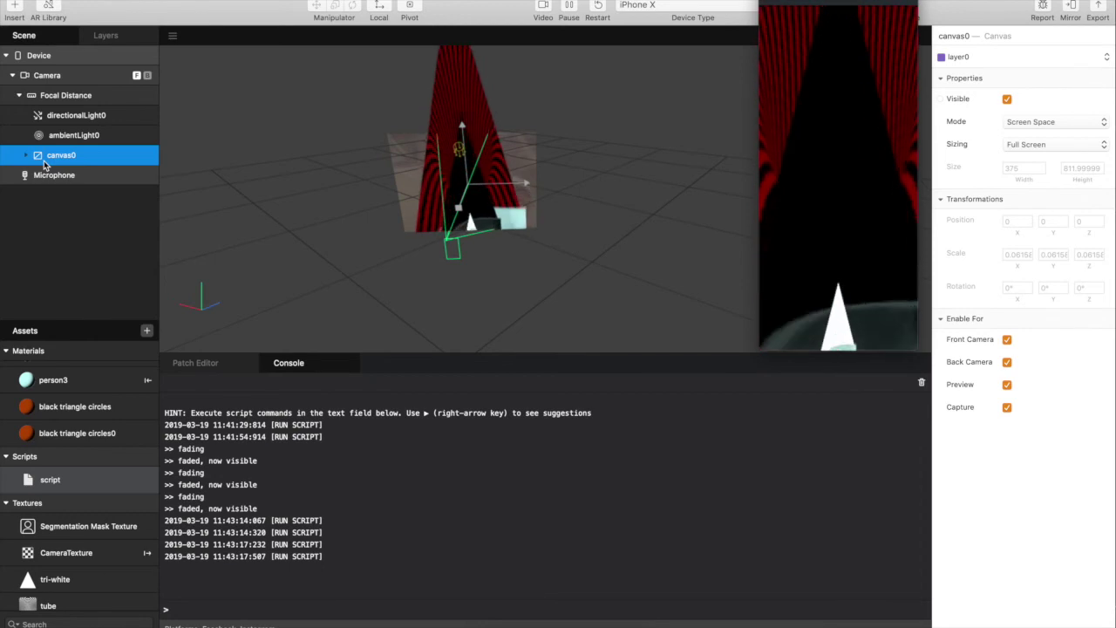
scroll(74, 403, up, 5)
Inspect the tube-animation sequence settings and the tube and tri-white texture properties.
scroll(74, 404, up, 2)
click(83, 374)
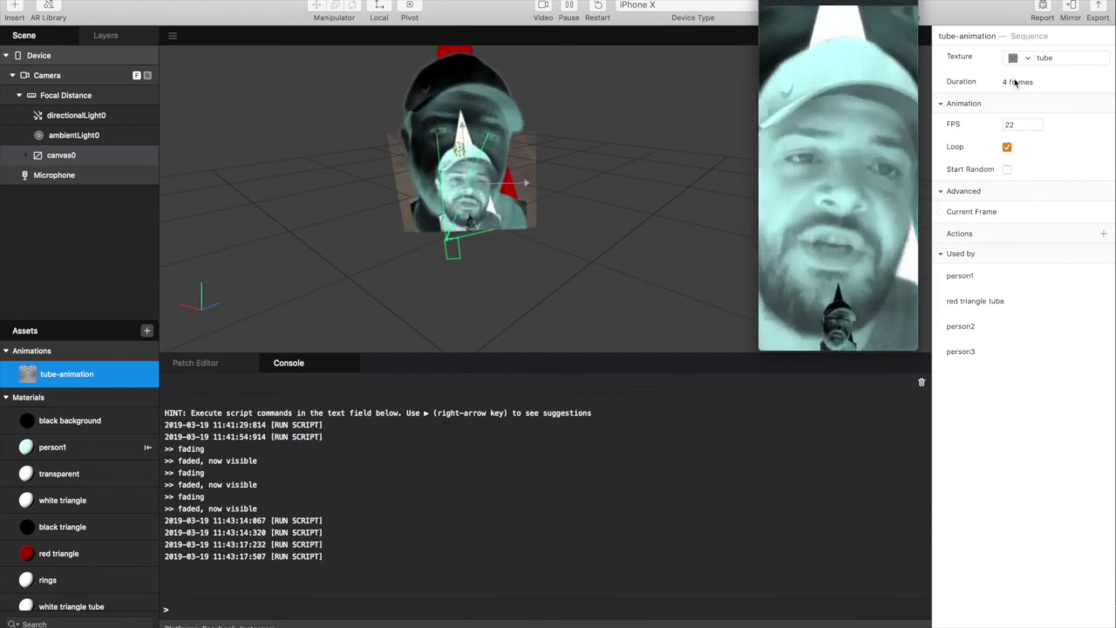
scroll(66, 593, down, 10)
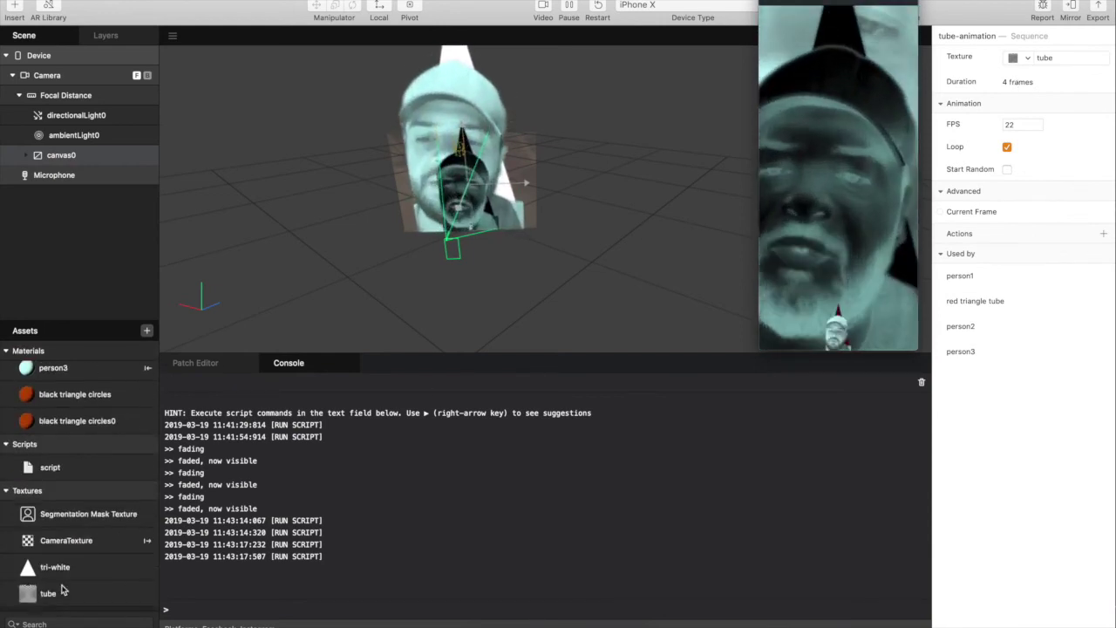
click(70, 597)
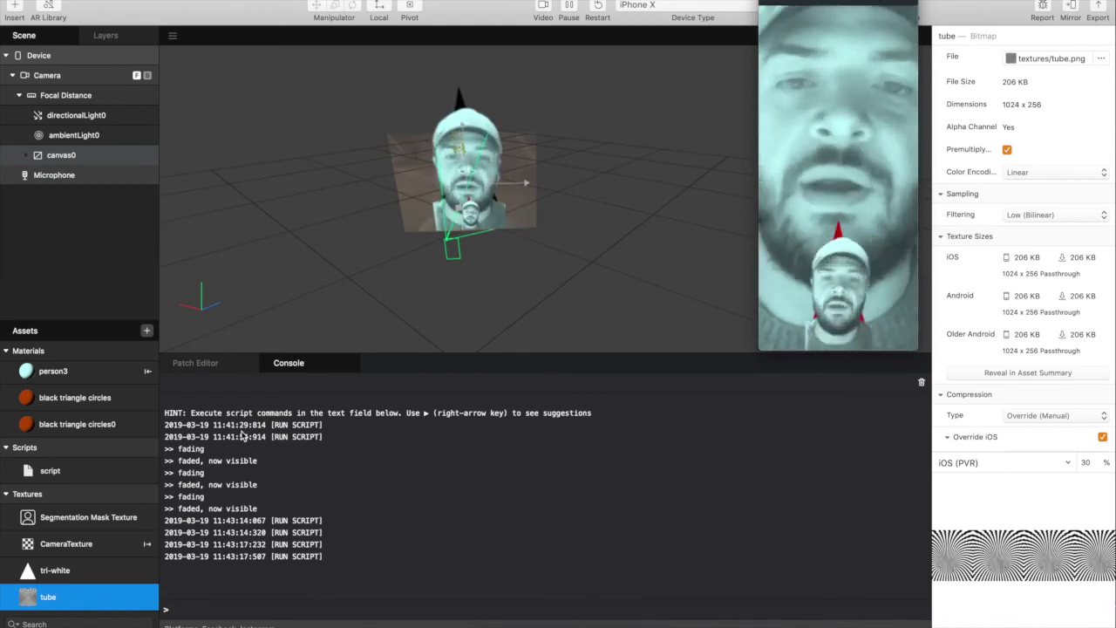
click(84, 570)
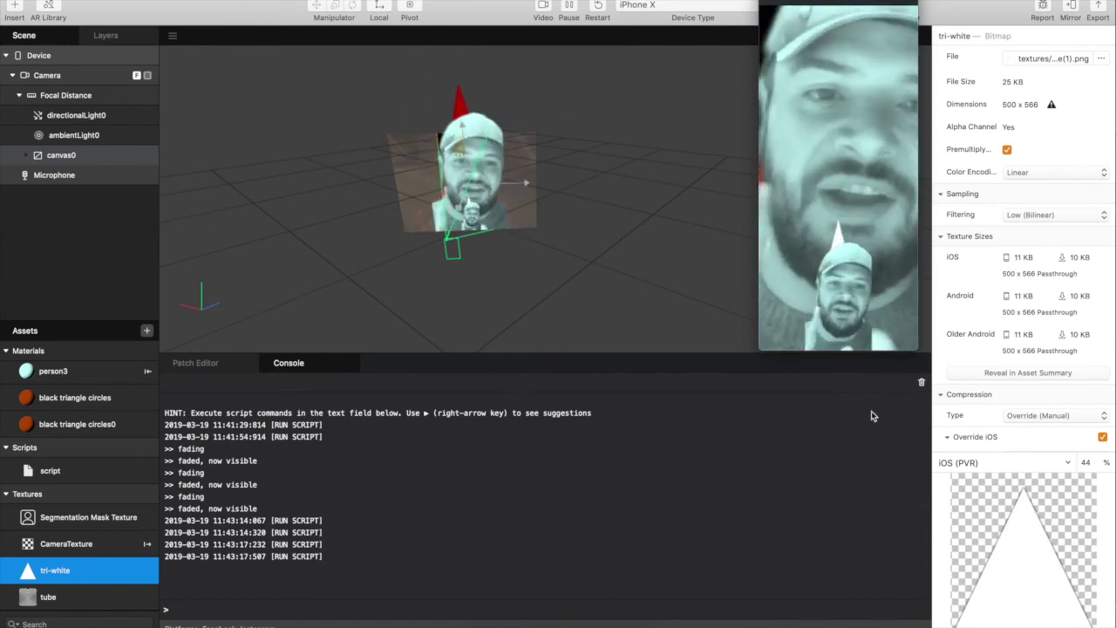
click(104, 600)
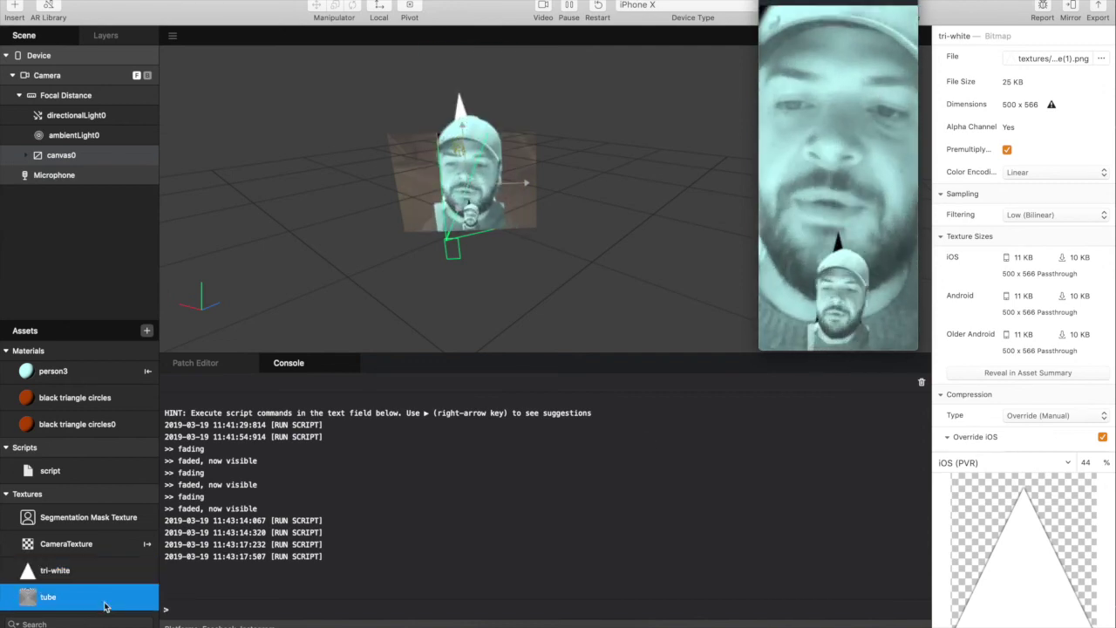
Review the Segmentation Mask Texture, the CameraTexture, and the script asset's details.
click(89, 519)
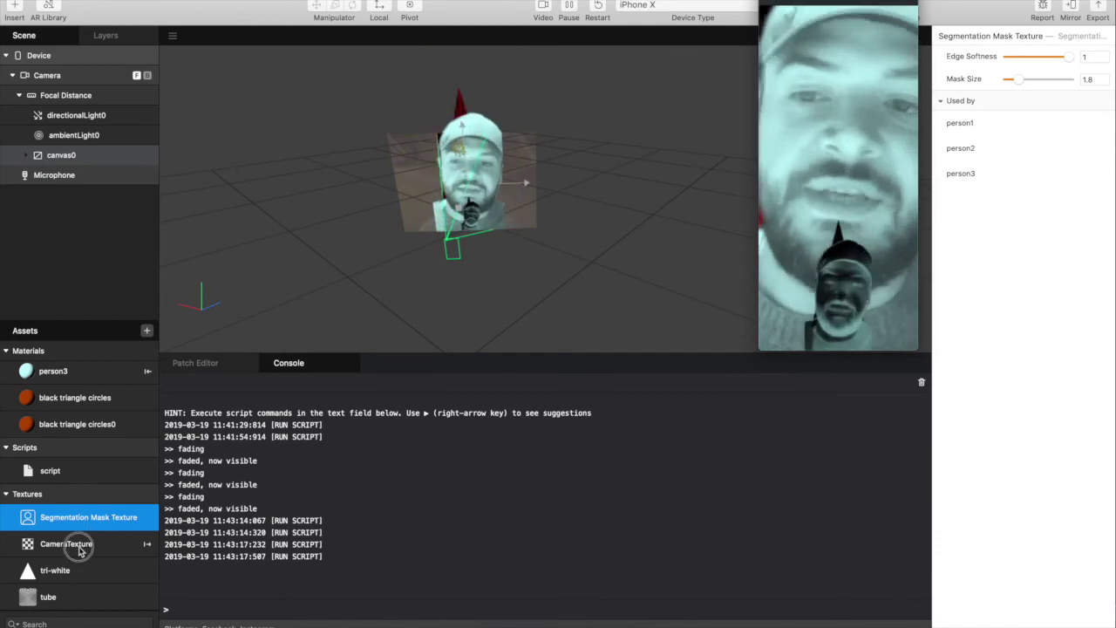
click(79, 546)
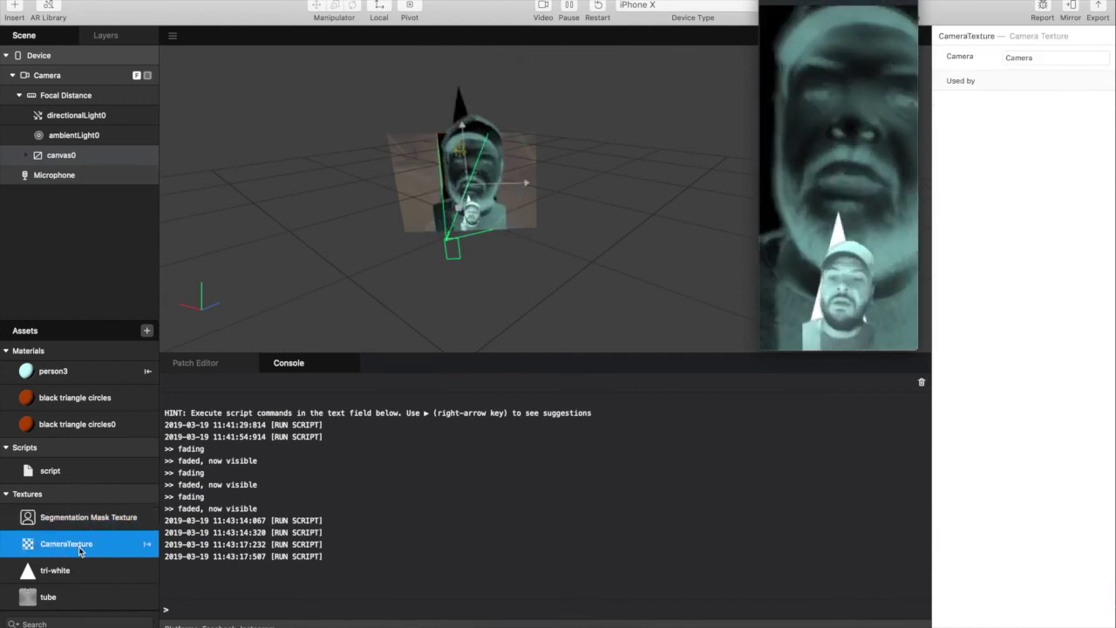
click(87, 471)
Pan the Patch Editor graph to view the CameraTexture, Swizzle, Subtract and Pack patches.
click(185, 364)
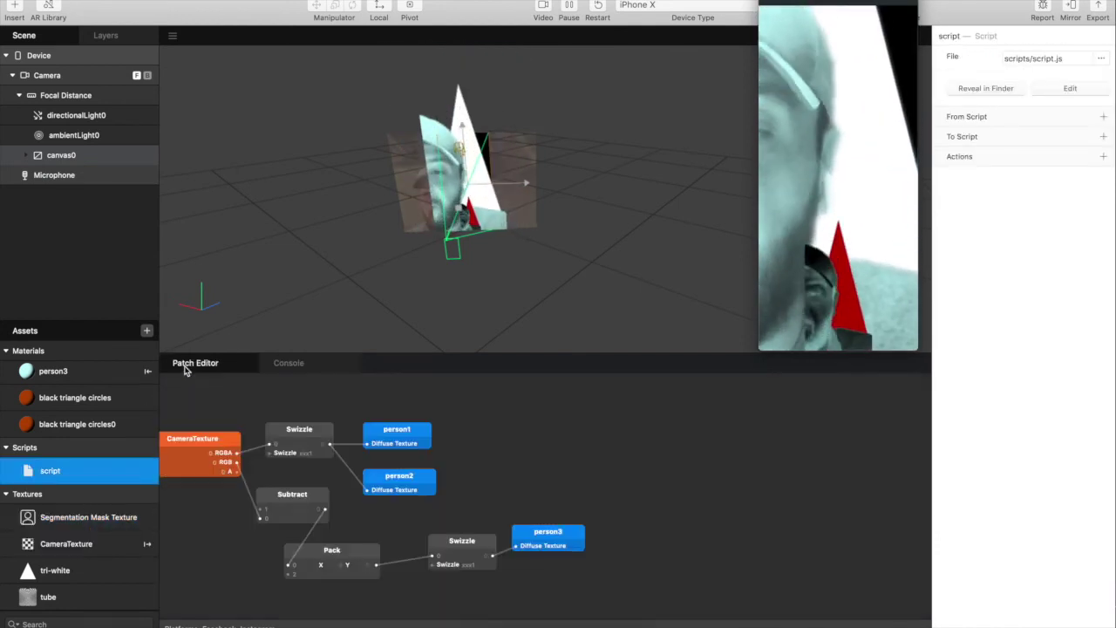
scroll(392, 532, left, 5)
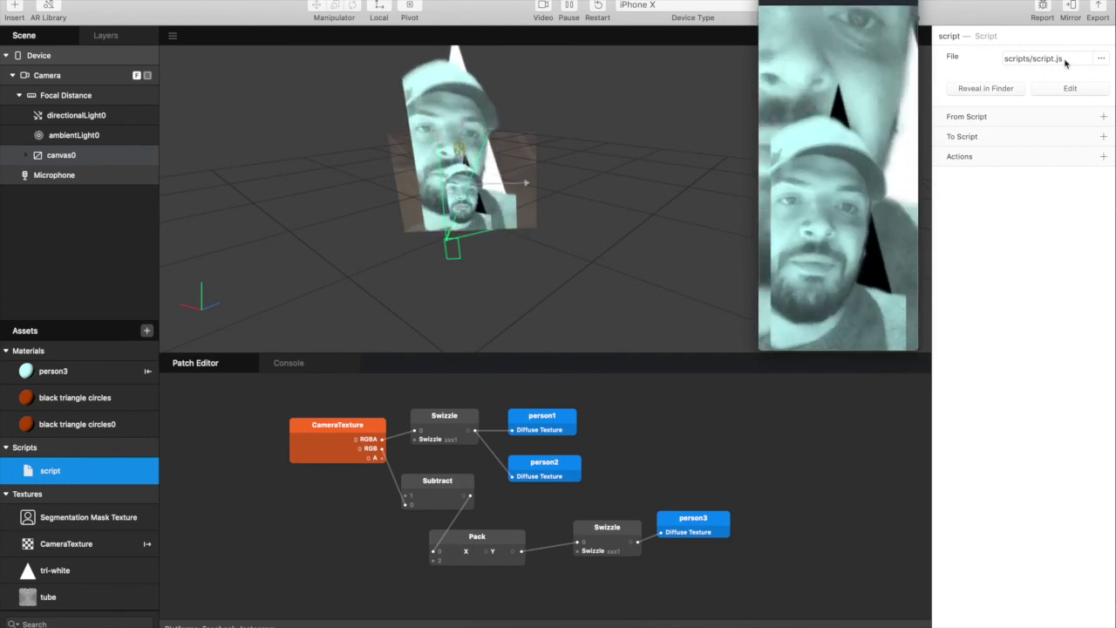
click(1099, 10)
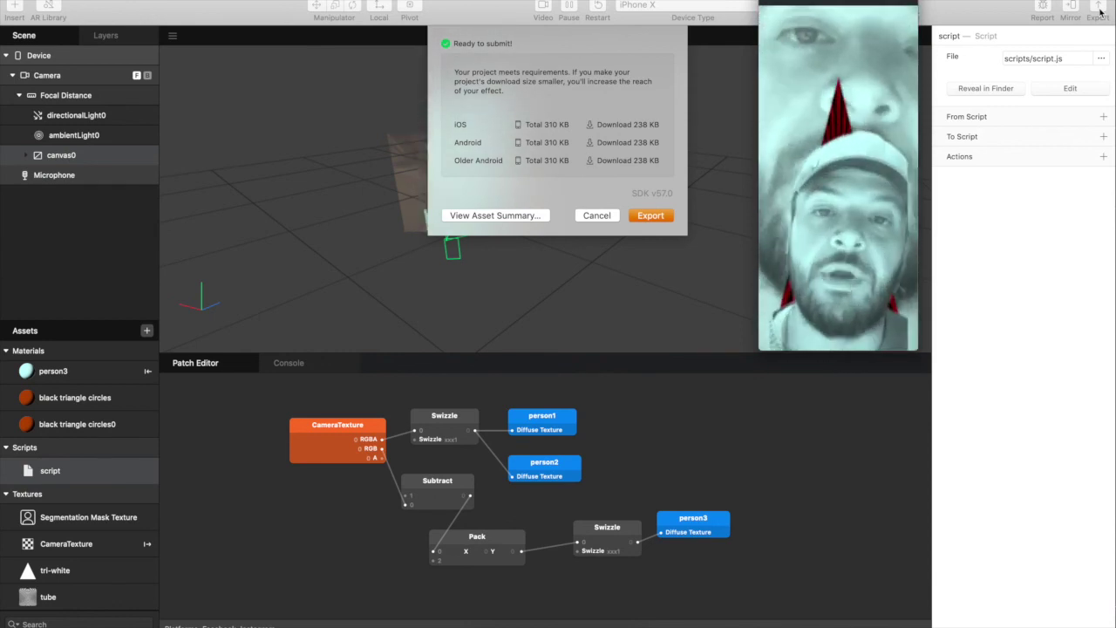
click(597, 215)
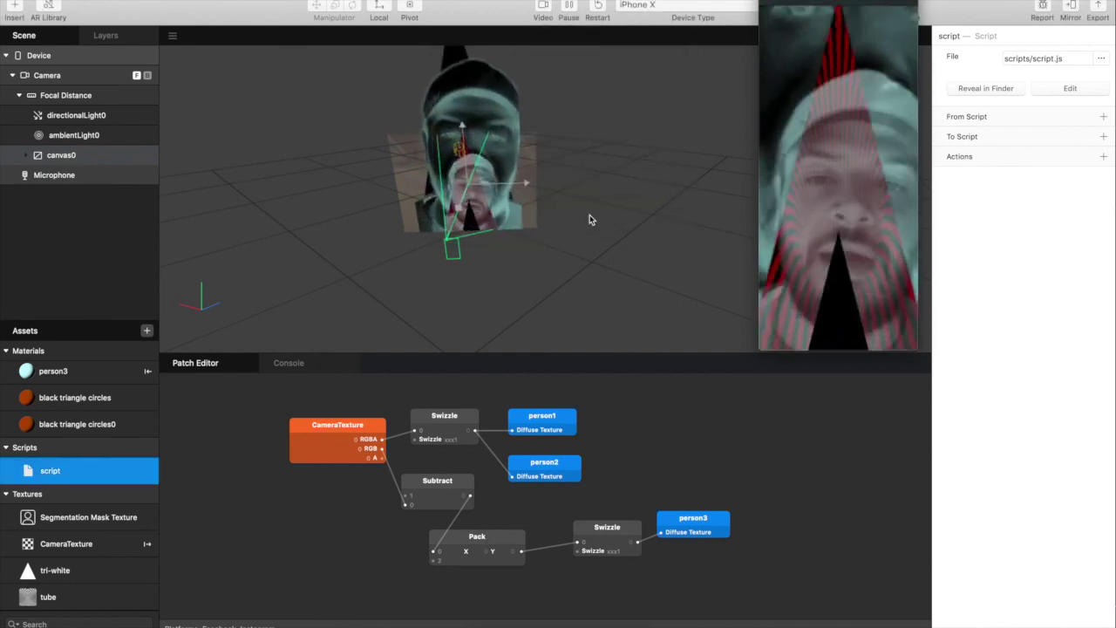